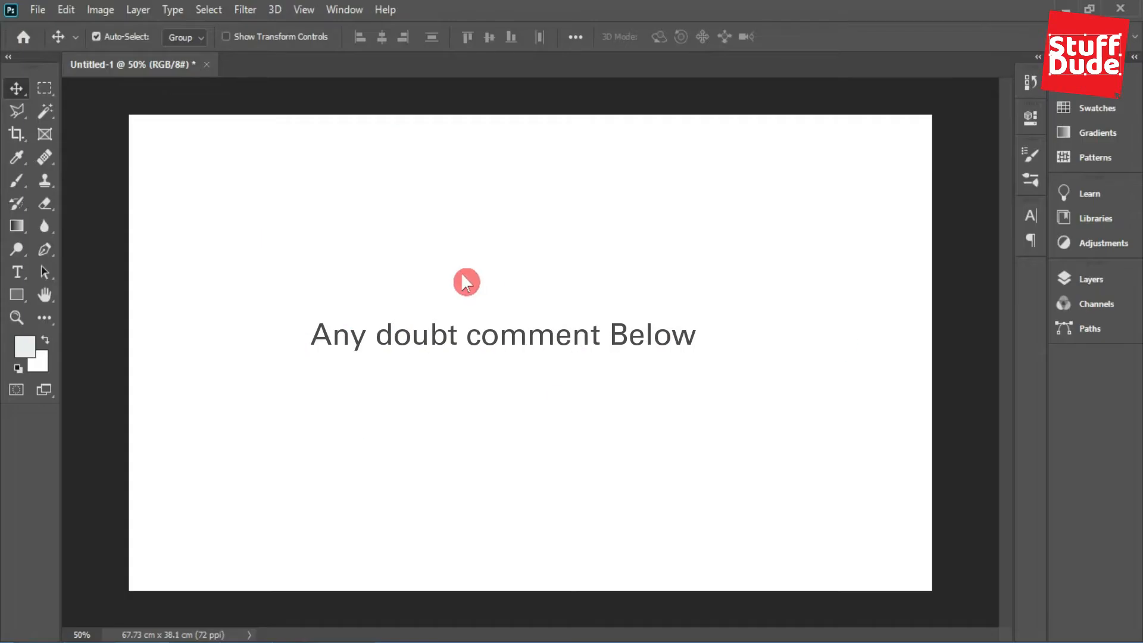
# Place the background-2715778_1920 image in the document and scale it to cover the whole canvas
pyautogui.moveTo(466, 281); pyautogui.dragTo(462, 273)
pyautogui.moveTo(624, 284); pyautogui.dragTo(909, 193)
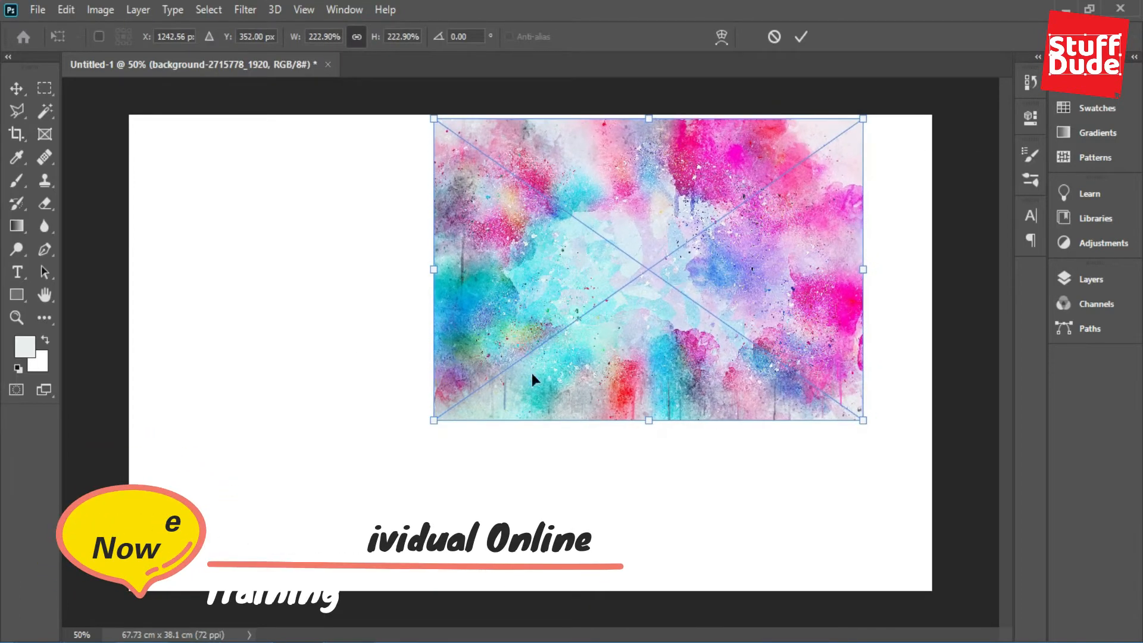
pyautogui.moveTo(434, 420); pyautogui.dragTo(144, 543)
pyautogui.moveTo(612, 337); pyautogui.dragTo(588, 341)
pyautogui.moveTo(822, 116); pyautogui.dragTo(944, 28)
pyautogui.moveTo(796, 209); pyautogui.dragTo(791, 259)
pyautogui.press('Return')
# Place the DSC02354 photo from the Downloads folder over the middle of the paint background
pyautogui.hotkey('ctrl', '-')
pyautogui.hotkey('alt', 'Tab')
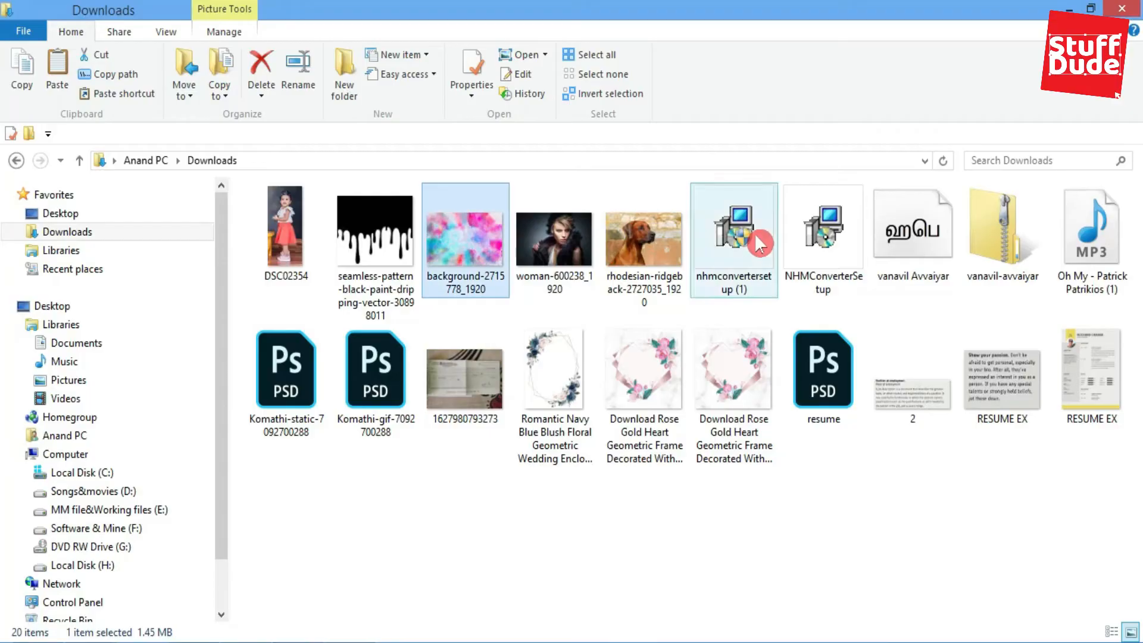
pyautogui.moveTo(301, 238); pyautogui.dragTo(596, 202)
pyautogui.hotkey('alt', 'Tab')
pyautogui.moveTo(557, 297); pyautogui.dragTo(545, 336)
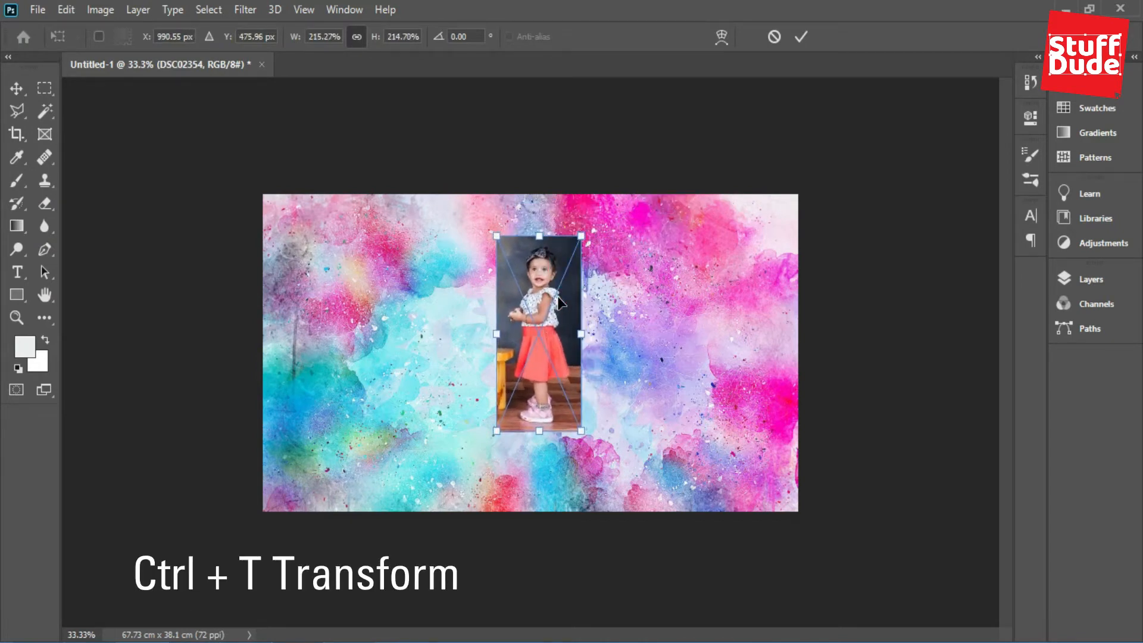
# Scale the placed girl photo to about 304% and keep it centred within the canvas height
pyautogui.moveTo(496, 431); pyautogui.dragTo(466, 502)
pyautogui.moveTo(588, 239); pyautogui.dragTo(605, 230)
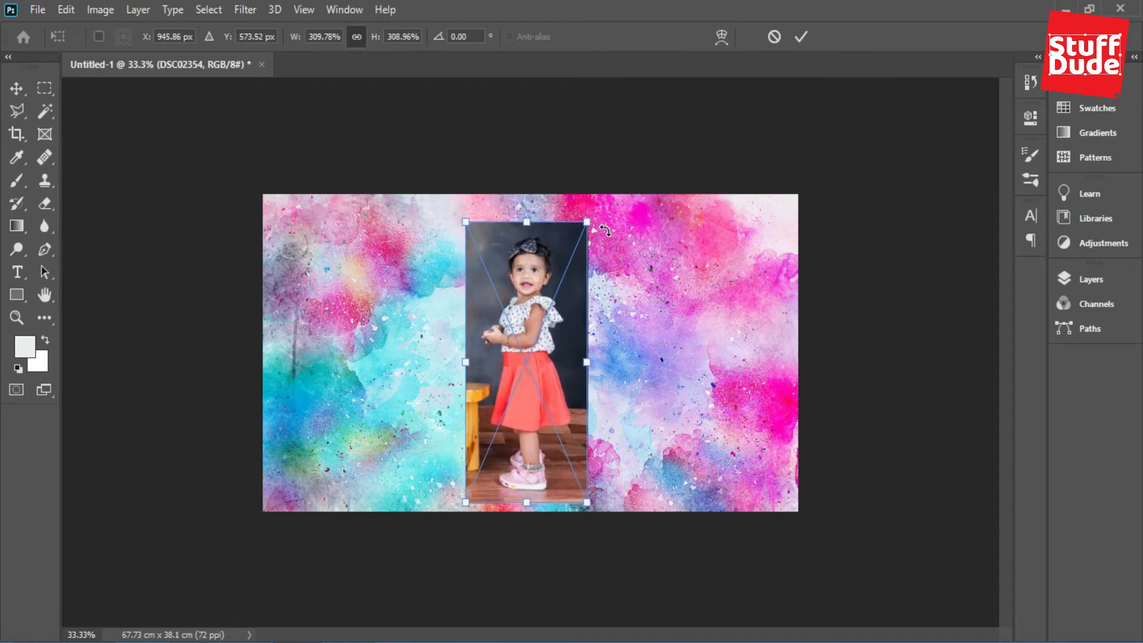
pyautogui.moveTo(547, 329); pyautogui.dragTo(546, 313)
pyautogui.moveTo(588, 210); pyautogui.dragTo(587, 215)
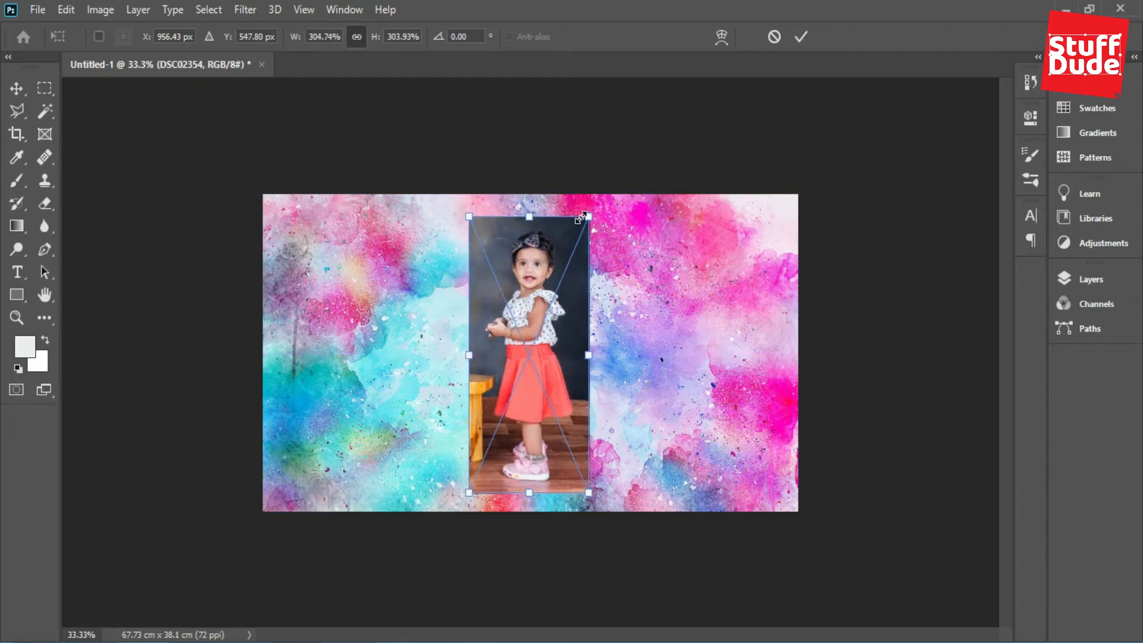
pyautogui.press('Return')
# Add a layer mask to the DSC02354 layer
pyautogui.hotkey('ctrl', '+')
pyautogui.click(1078, 275)
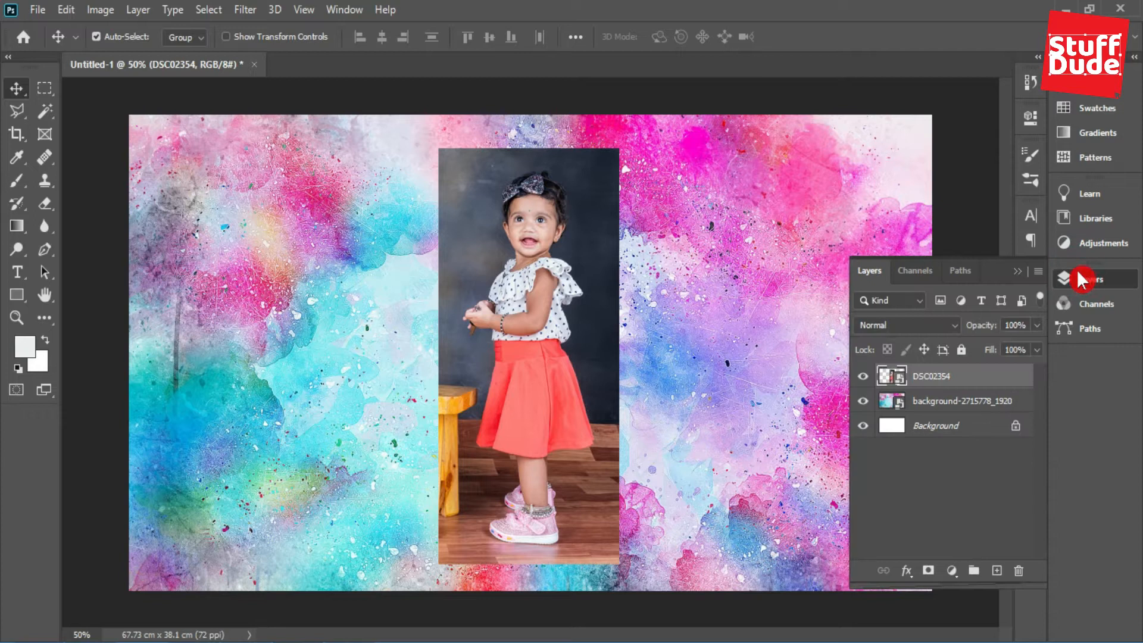
pyautogui.hotkey('ctrl', '+')
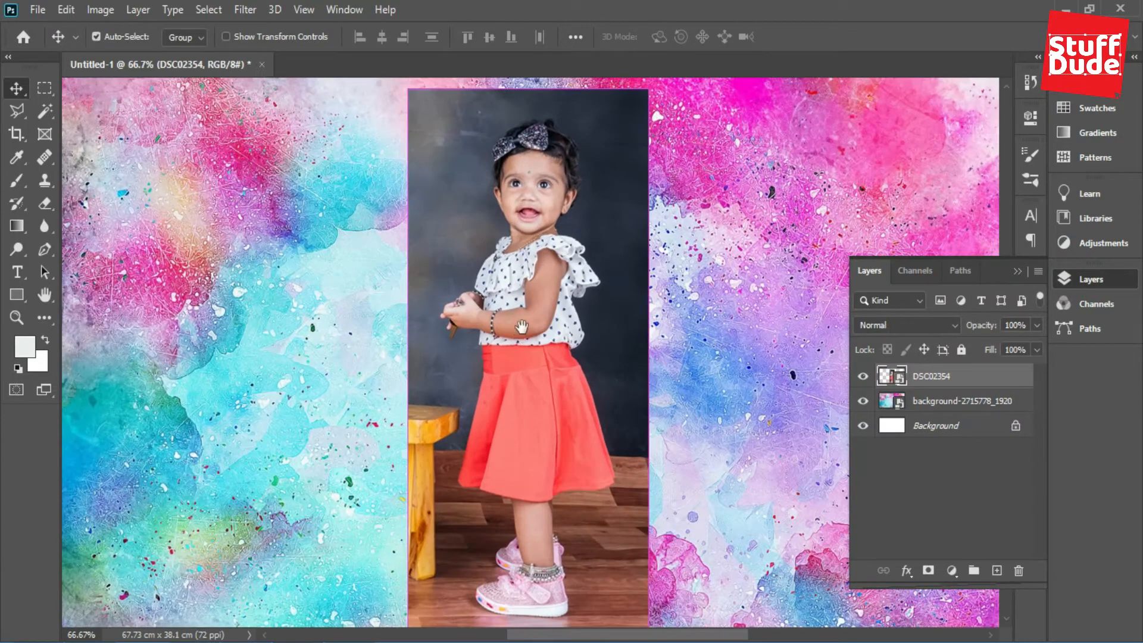
pyautogui.moveTo(539, 306); pyautogui.dragTo(528, 331)
pyautogui.scroll(-2, 526, 298)
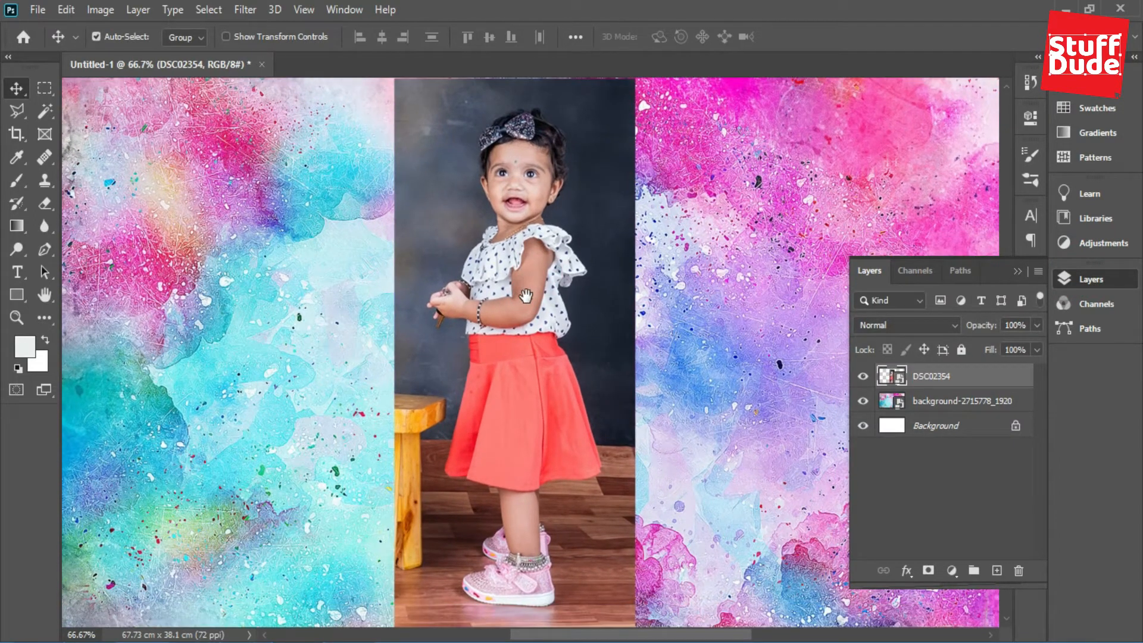
pyautogui.click(928, 570)
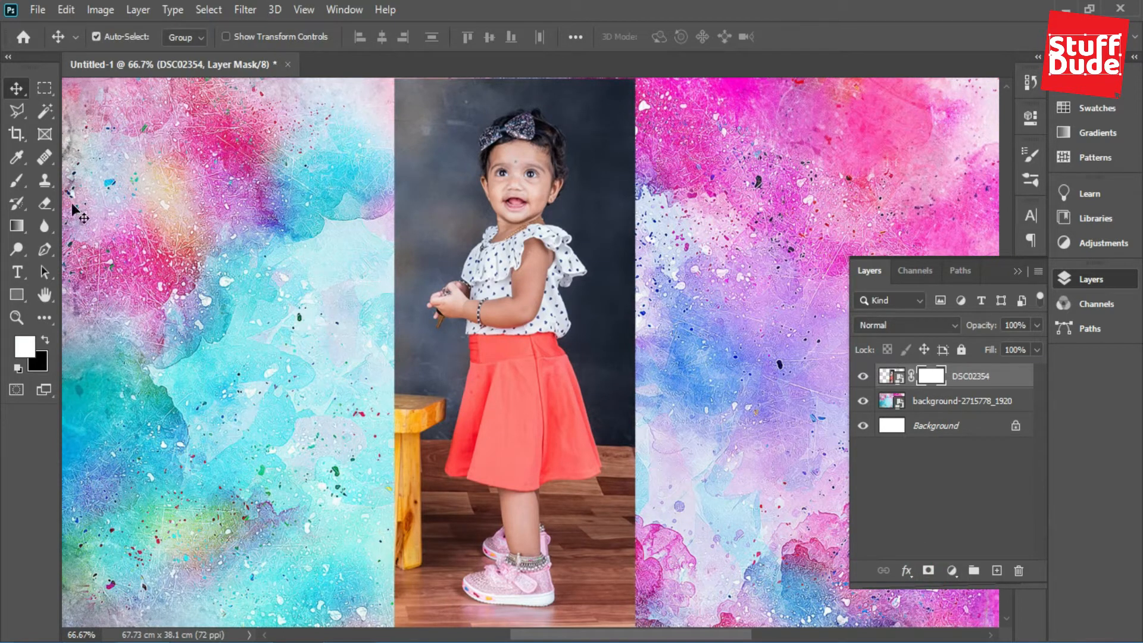
# Set up the Brush tool with a hard round tip of 94 px
pyautogui.moveTo(16, 182); pyautogui.dragTo(76, 174)
pyautogui.click(121, 38)
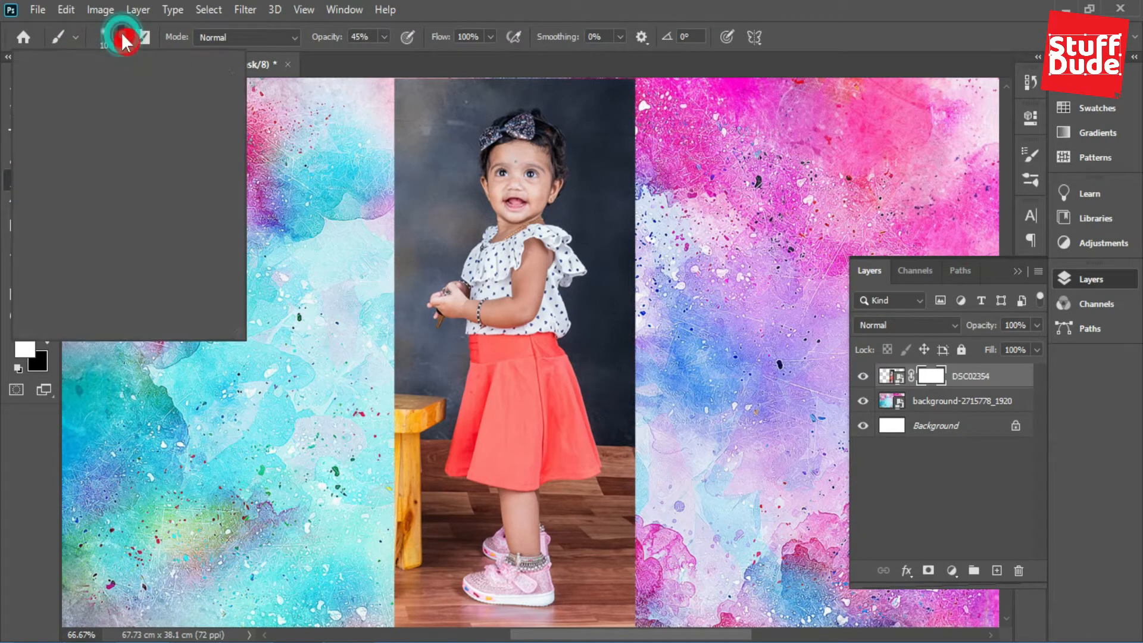
pyautogui.click(63, 170)
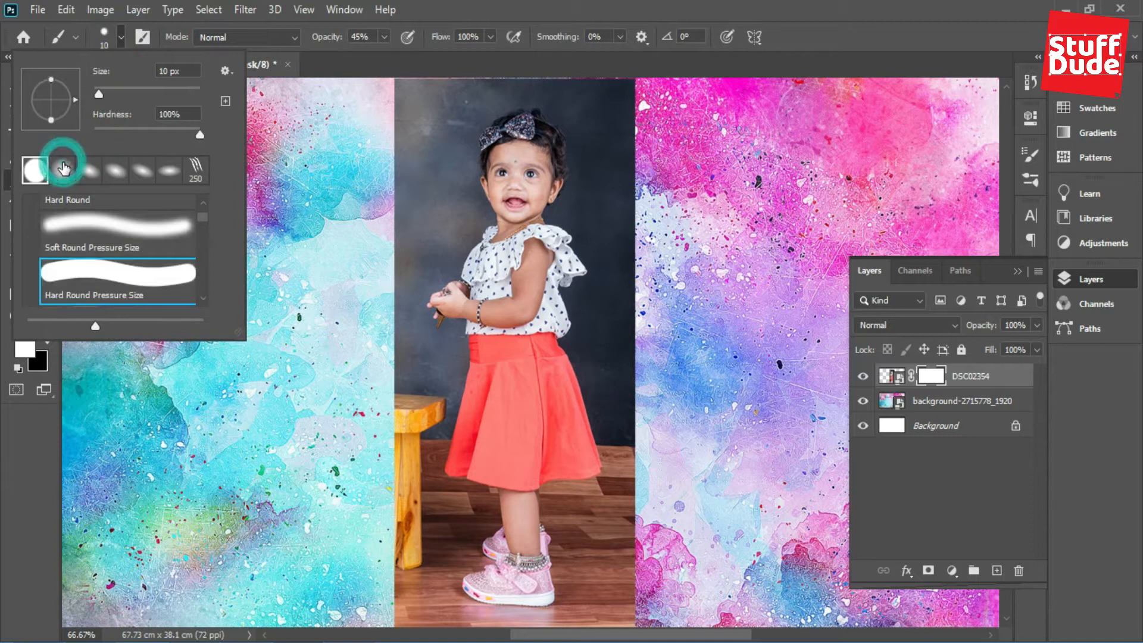
pyautogui.doubleClick(40, 172)
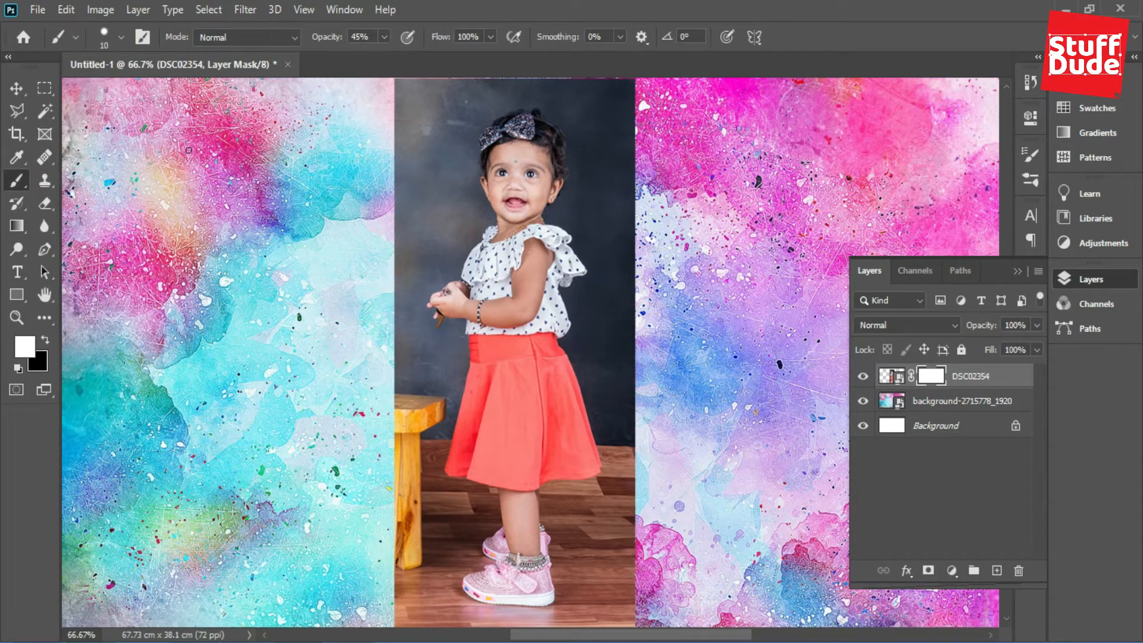
pyautogui.click(120, 38)
pyautogui.moveTo(100, 88); pyautogui.dragTo(142, 85)
pyautogui.click(375, 361)
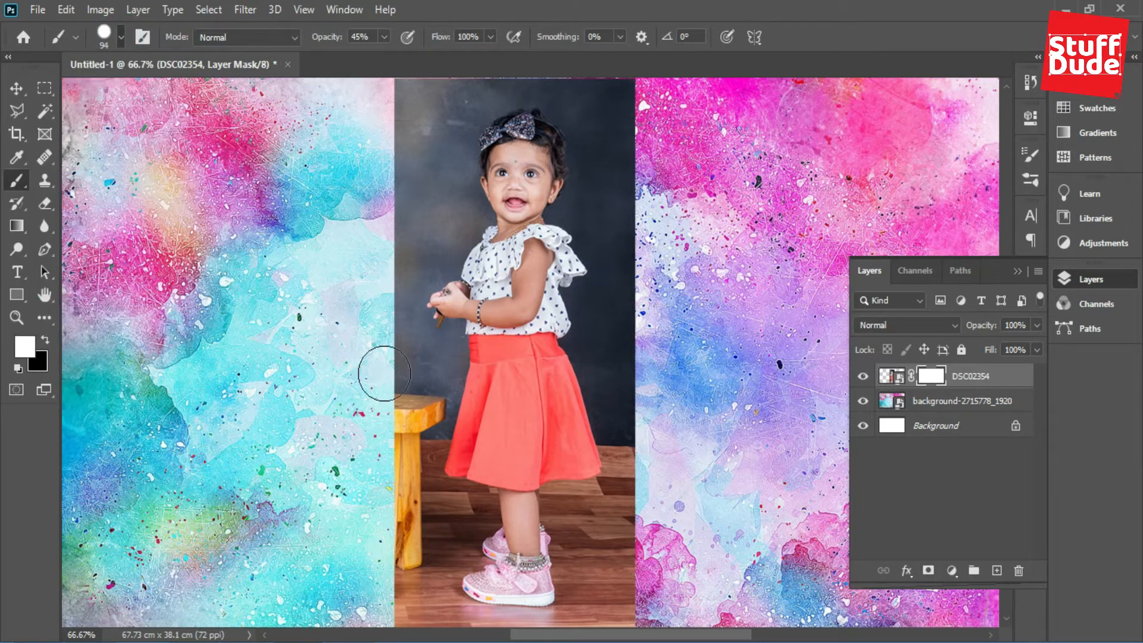
# Paint black on the layer mask at 100% brush opacity to roughly hide the stool, backdrop and floor around the girl
pyautogui.click(46, 341)
pyautogui.moveTo(384, 337)
pyautogui.mouseDown()
pyautogui.moveTo(417, 483)
pyautogui.moveTo(408, 441)
pyautogui.mouseUp()
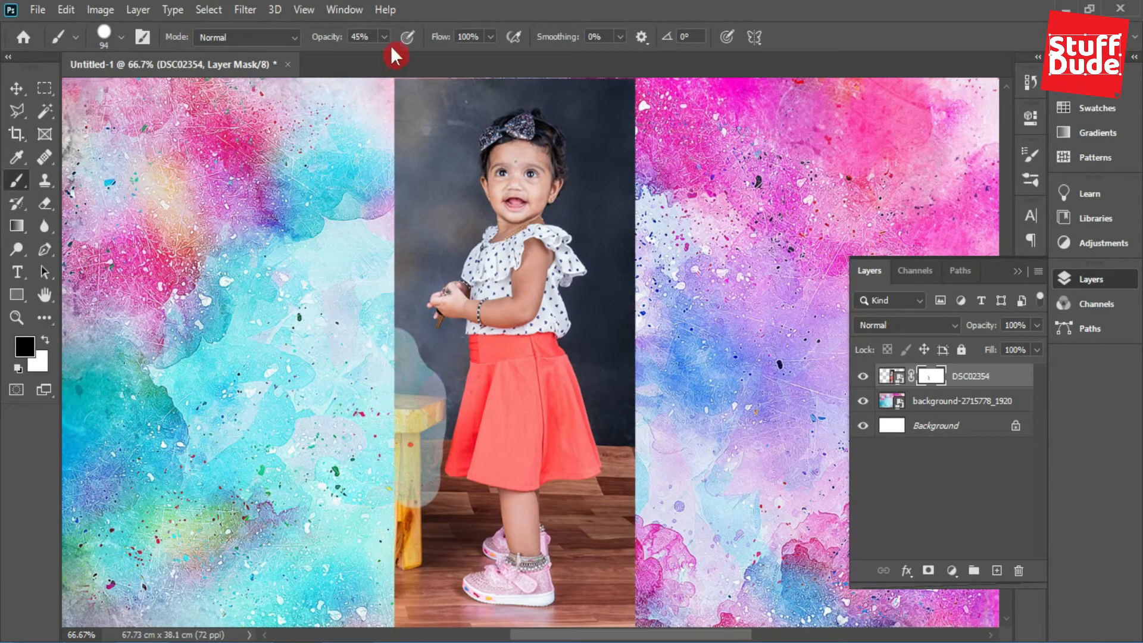
pyautogui.moveTo(385, 54); pyautogui.dragTo(426, 56)
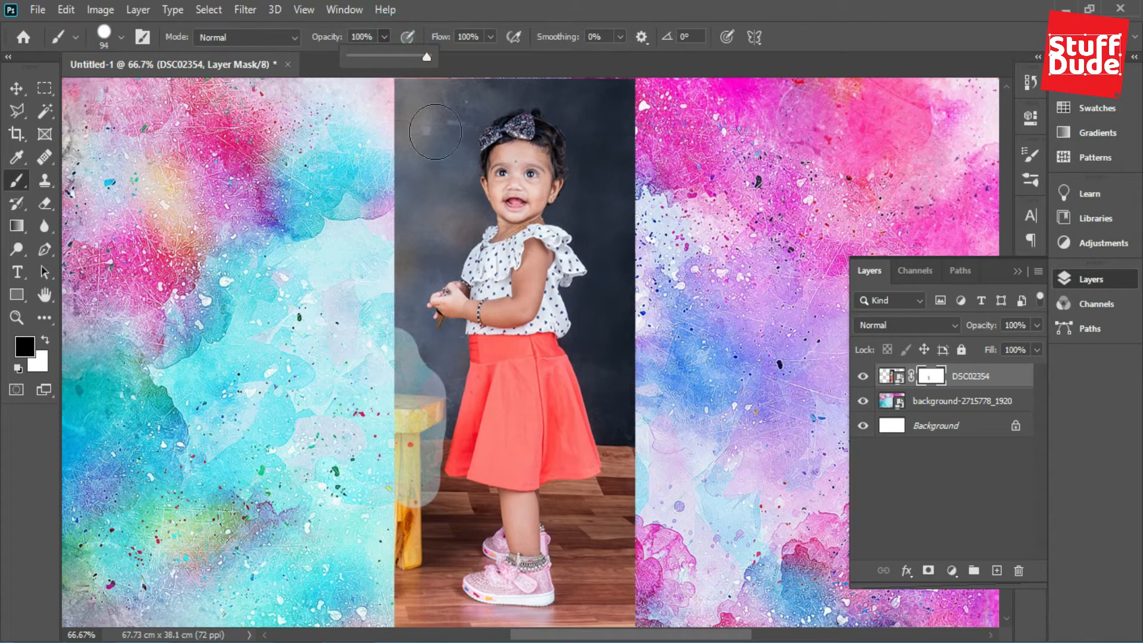
pyautogui.moveTo(382, 392)
pyautogui.mouseDown()
pyautogui.moveTo(390, 574)
pyautogui.moveTo(410, 408)
pyautogui.moveTo(393, 311)
pyautogui.moveTo(408, 226)
pyautogui.moveTo(393, 128)
pyautogui.moveTo(401, 86)
pyautogui.moveTo(473, 75)
pyautogui.moveTo(600, 59)
pyautogui.moveTo(637, 206)
pyautogui.moveTo(639, 355)
pyautogui.mouseUp()
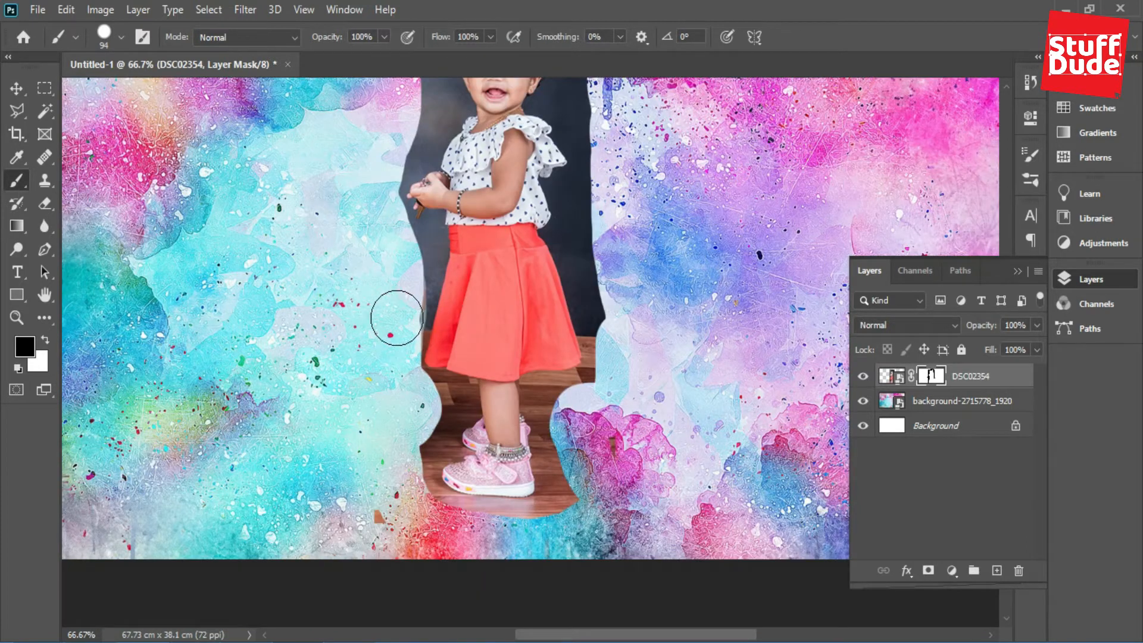
pyautogui.moveTo(396, 318); pyautogui.dragTo(411, 259)
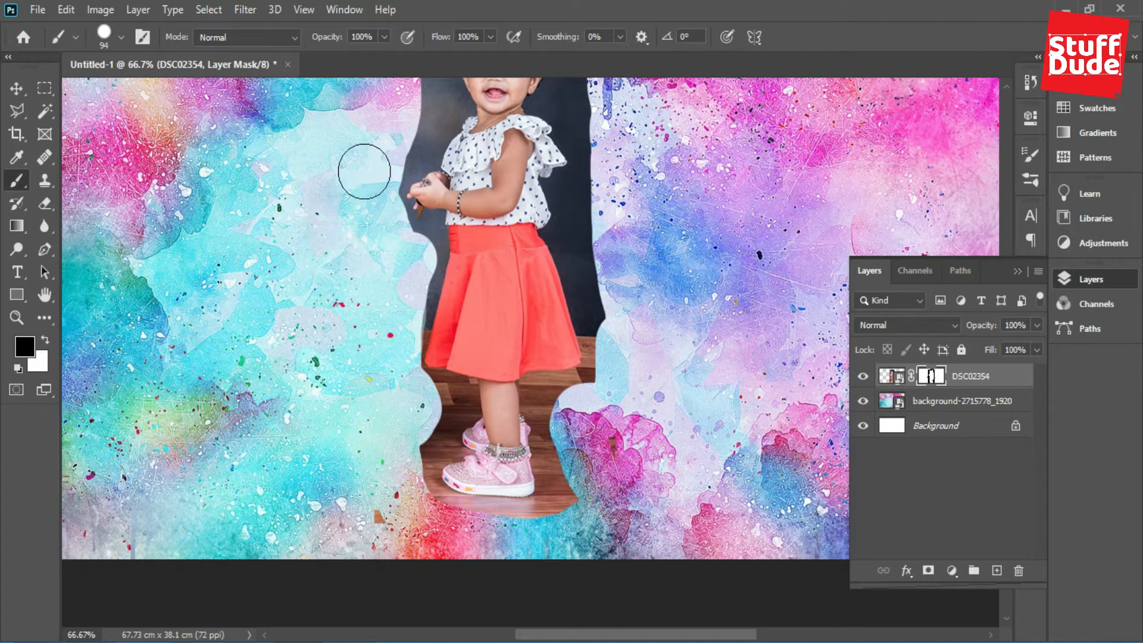
# Mask out the dark backdrop beside the skirt's waist and upper left edge, reducing the brush to 30 px
pyautogui.click(450, 301)
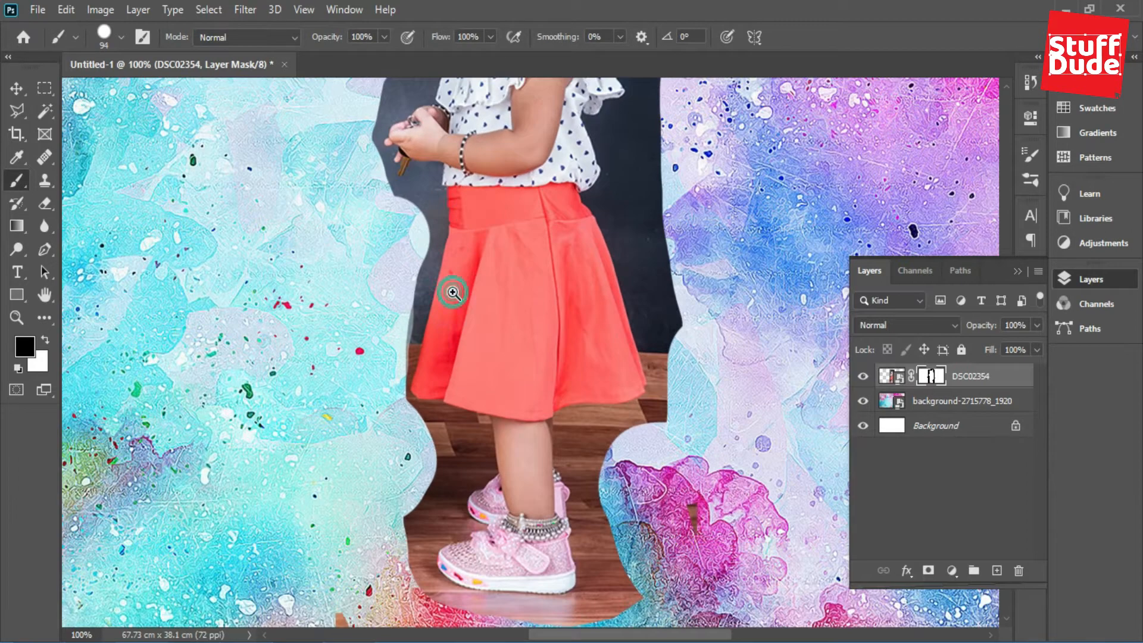
pyautogui.click(449, 292)
pyautogui.moveTo(453, 245); pyautogui.dragTo(460, 275)
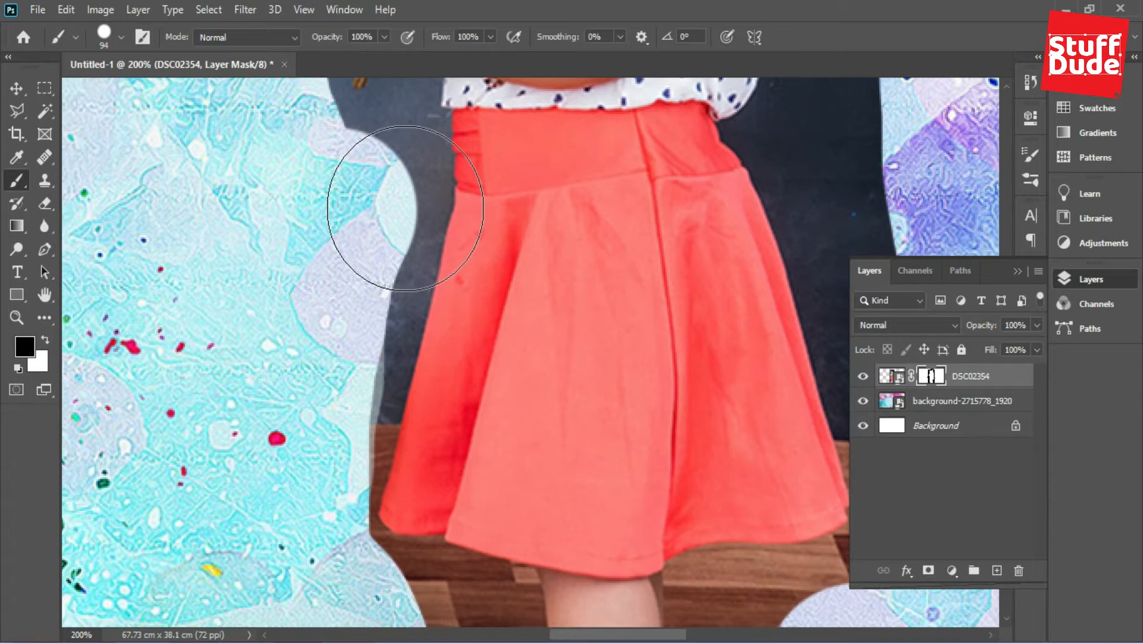
pyautogui.press('[')
pyautogui.press('[')
pyautogui.press('[')
pyautogui.press('[')
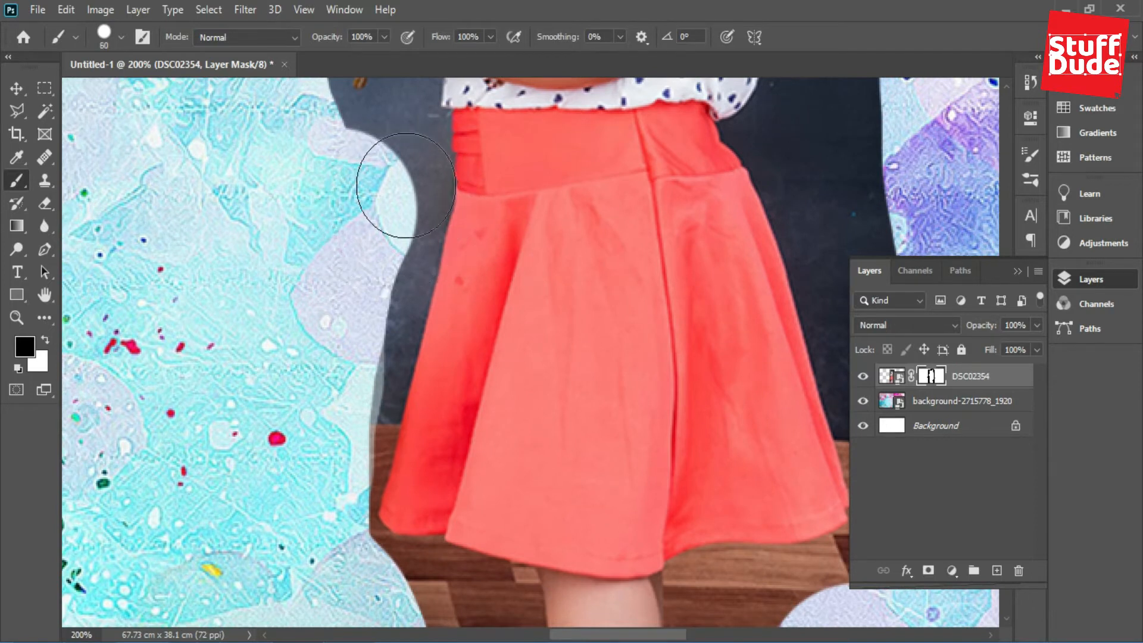
pyautogui.moveTo(424, 130)
pyautogui.mouseDown()
pyautogui.moveTo(417, 186)
pyautogui.moveTo(427, 123)
pyautogui.moveTo(421, 206)
pyautogui.moveTo(379, 319)
pyautogui.moveTo(377, 368)
pyautogui.mouseUp()
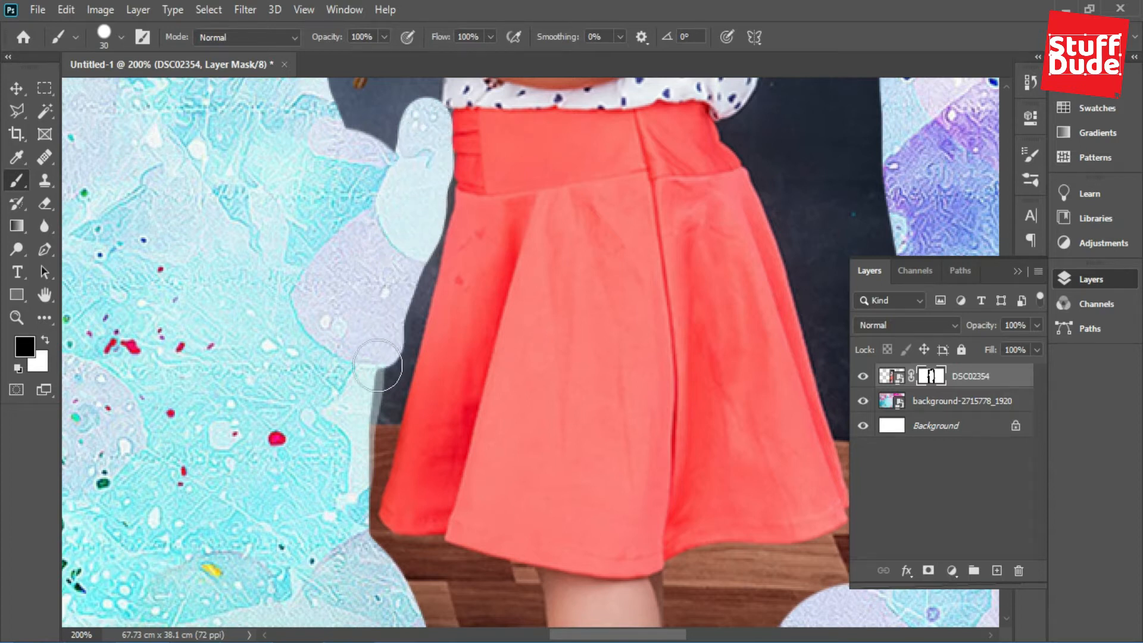
# Mask out the remaining backdrop and floor down the skirt's left edge to the hem with a 15 px brush
pyautogui.moveTo(448, 106); pyautogui.dragTo(442, 126)
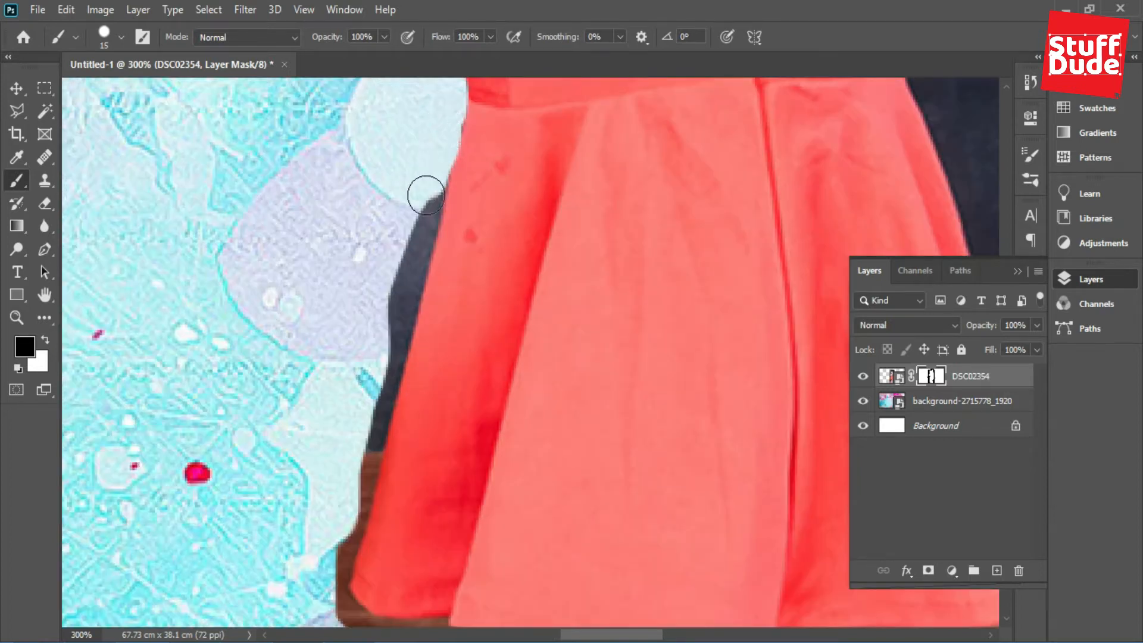
pyautogui.moveTo(425, 195); pyautogui.dragTo(325, 547)
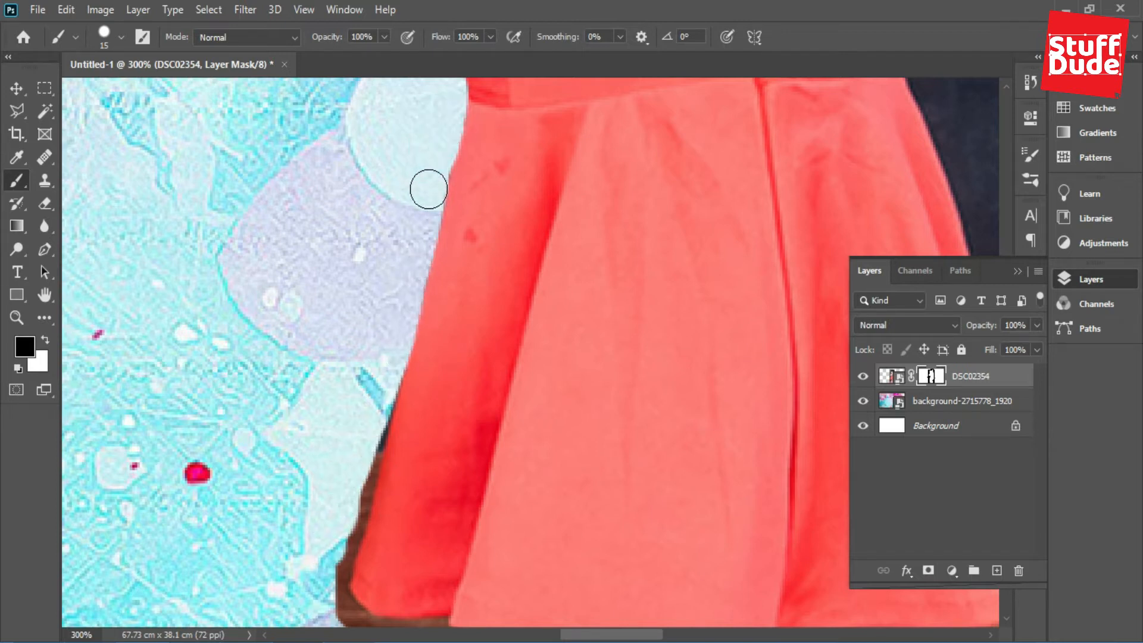
pyautogui.scroll(-5, 434, 168)
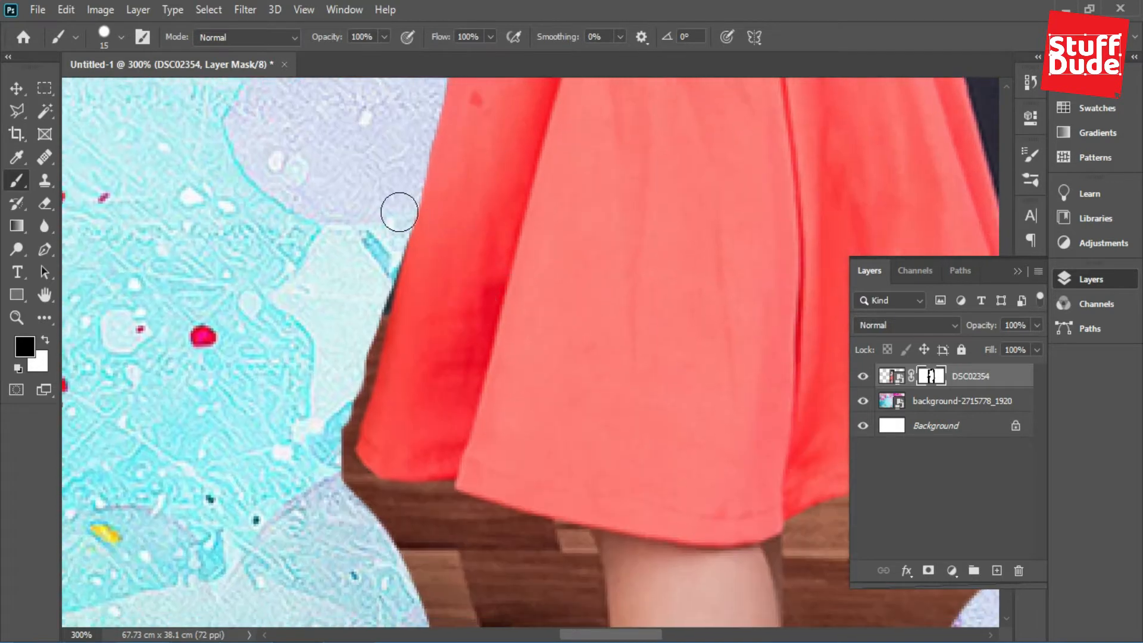
pyautogui.moveTo(387, 243); pyautogui.dragTo(329, 478)
pyautogui.moveTo(378, 260)
pyautogui.mouseDown()
pyautogui.moveTo(373, 291)
pyautogui.moveTo(365, 272)
pyautogui.moveTo(389, 237)
pyautogui.moveTo(367, 314)
pyautogui.mouseUp()
pyautogui.moveTo(393, 232); pyautogui.dragTo(368, 337)
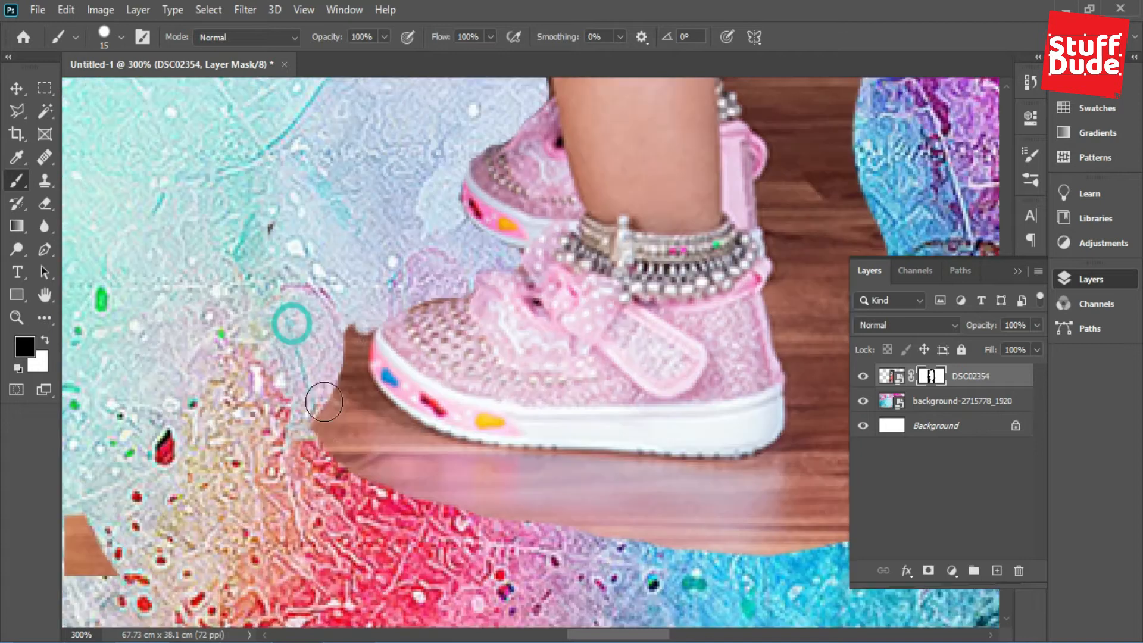
# Mask out the wooden floor around the shoes and the backdrop beside the skirt's right edge and hem, using 15 and 20 px brushes
pyautogui.moveTo(294, 319); pyautogui.dragTo(348, 323)
pyautogui.moveTo(340, 376)
pyautogui.mouseDown()
pyautogui.moveTo(337, 409)
pyautogui.moveTo(369, 465)
pyautogui.moveTo(583, 528)
pyautogui.moveTo(255, 453)
pyautogui.mouseUp()
pyautogui.press('space')
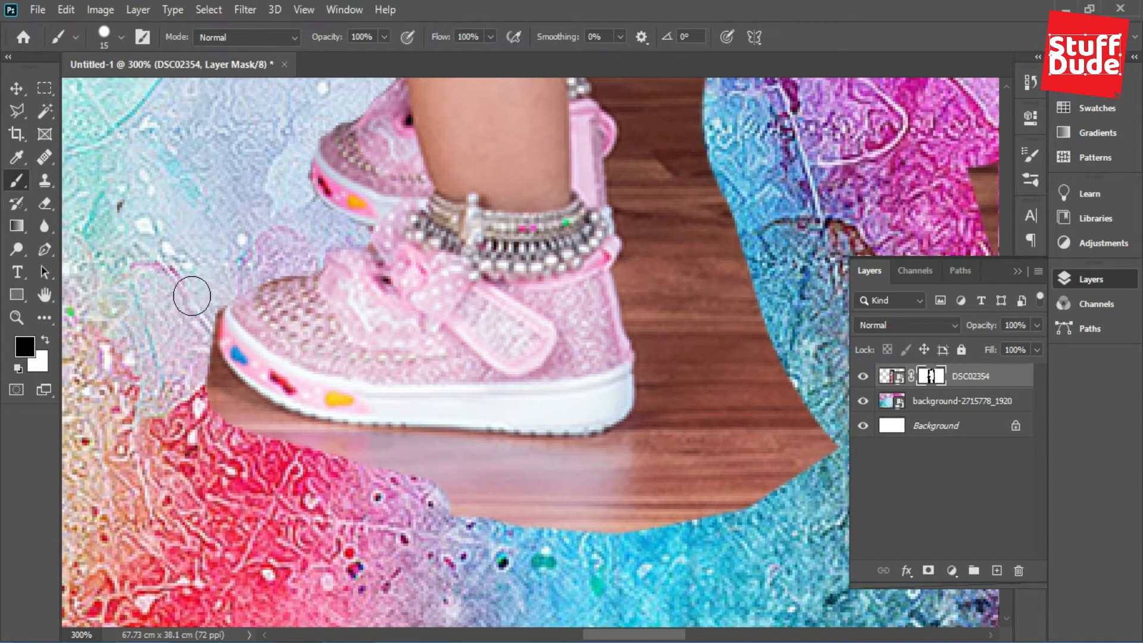
pyautogui.moveTo(201, 304); pyautogui.dragTo(200, 346)
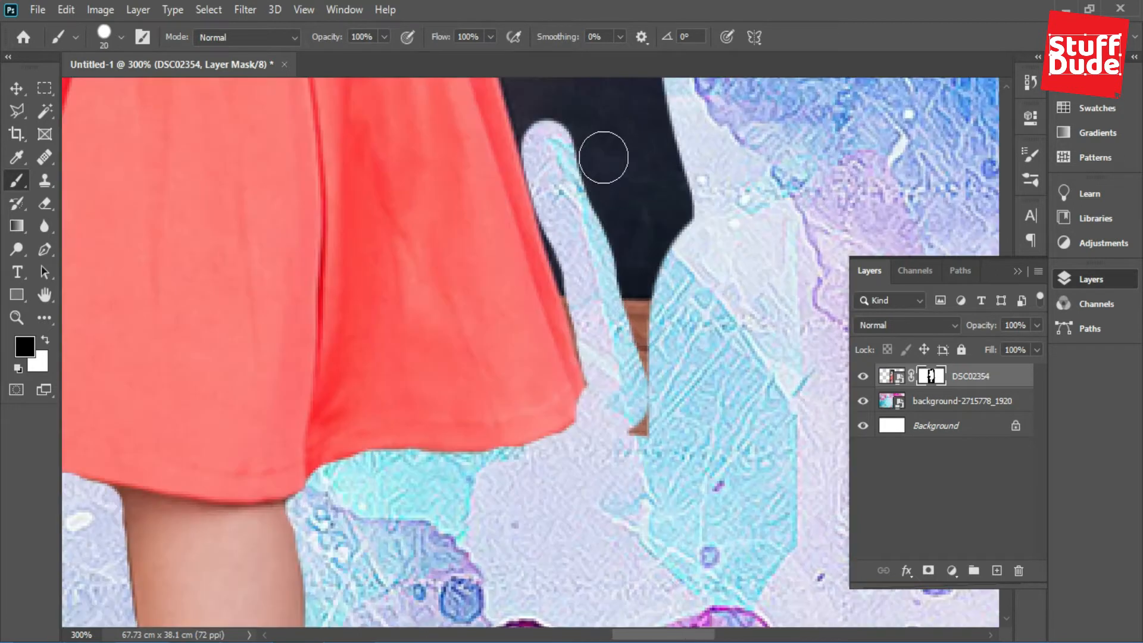
pyautogui.moveTo(602, 229); pyautogui.dragTo(688, 153)
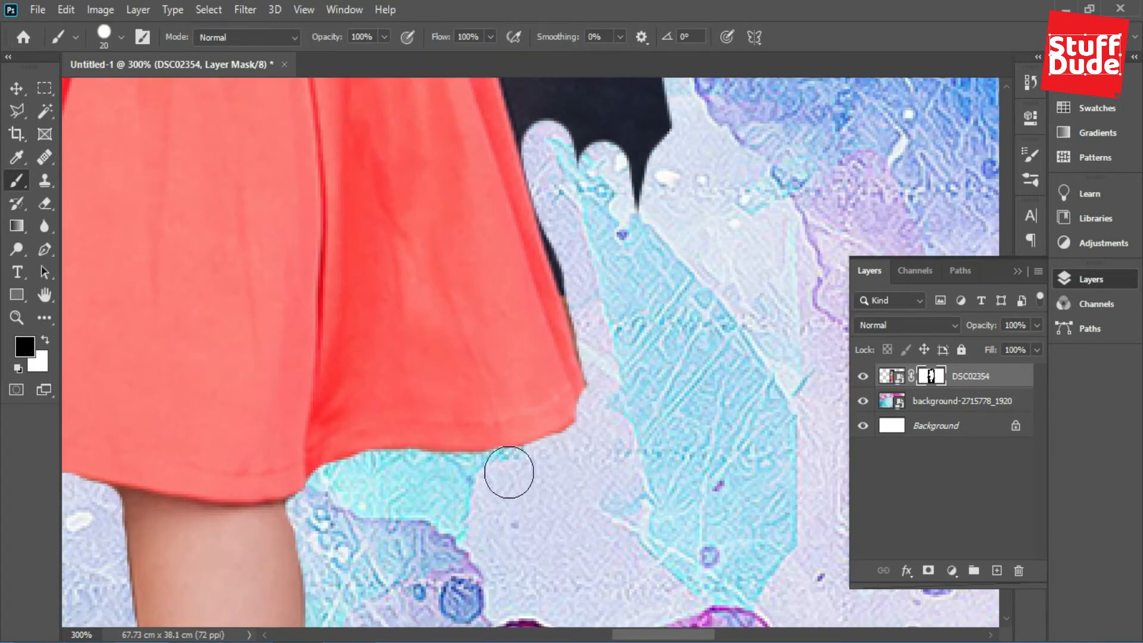
pyautogui.moveTo(430, 479)
pyautogui.mouseDown()
pyautogui.moveTo(472, 486)
pyautogui.moveTo(419, 481)
pyautogui.moveTo(486, 486)
pyautogui.mouseUp()
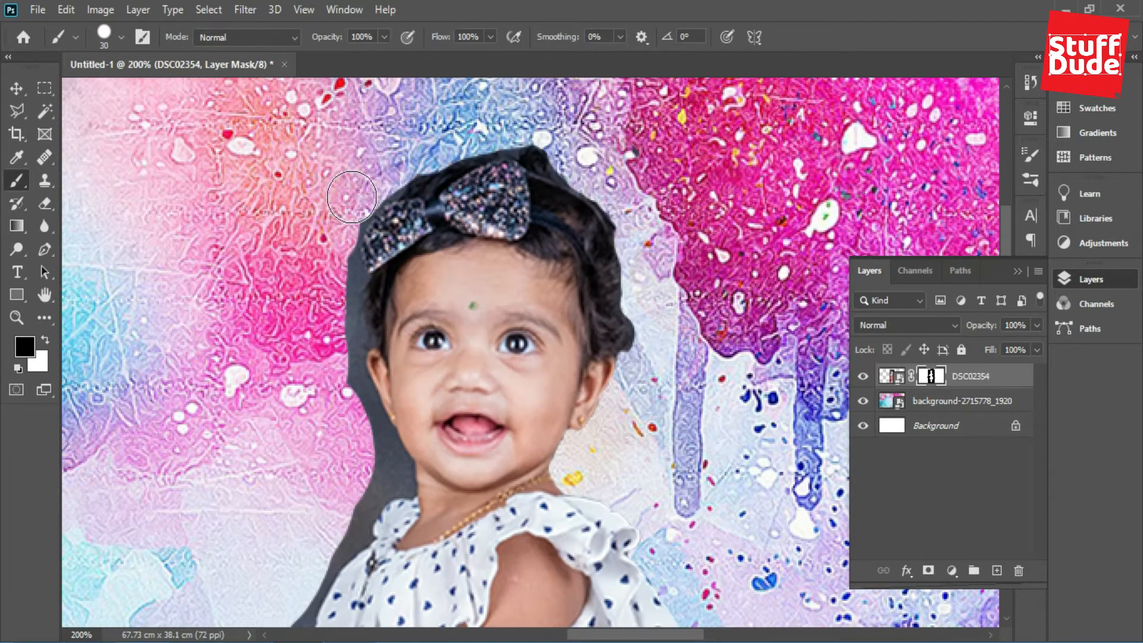
# Mask out the backdrop along the left side of the girl's head, neck and blouse with a smaller brush, undoing the last stray stroke
pyautogui.moveTo(344, 229); pyautogui.dragTo(345, 311)
pyautogui.scroll(1, 344, 316)
pyautogui.scroll(-3, 344, 316)
pyautogui.press('[')
pyautogui.press('[')
pyautogui.press('[')
pyautogui.press('[')
pyautogui.press('[')
pyautogui.press('[')
pyautogui.moveTo(370, 180); pyautogui.dragTo(406, 337)
pyautogui.scroll(1, 406, 334)
pyautogui.scroll(-2, 367, 157)
pyautogui.moveTo(384, 202)
pyautogui.mouseDown()
pyautogui.moveTo(414, 255)
pyautogui.moveTo(403, 269)
pyautogui.moveTo(451, 317)
pyautogui.moveTo(455, 372)
pyautogui.mouseUp()
pyautogui.scroll(1, 454, 381)
pyautogui.moveTo(444, 361)
pyautogui.mouseDown()
pyautogui.moveTo(390, 377)
pyautogui.moveTo(355, 430)
pyautogui.mouseUp()
pyautogui.moveTo(416, 381); pyautogui.dragTo(462, 239)
pyautogui.moveTo(378, 253); pyautogui.dragTo(364, 337)
pyautogui.moveTo(286, 383); pyautogui.dragTo(343, 265)
pyautogui.moveTo(440, 239)
pyautogui.mouseDown()
pyautogui.moveTo(328, 380)
pyautogui.moveTo(378, 300)
pyautogui.mouseUp()
pyautogui.moveTo(324, 397); pyautogui.dragTo(451, 182)
pyautogui.moveTo(485, 250)
pyautogui.mouseDown()
pyautogui.moveTo(324, 275)
pyautogui.moveTo(353, 308)
pyautogui.mouseUp()
pyautogui.moveTo(403, 243); pyautogui.dragTo(482, 125)
pyautogui.moveTo(347, 238); pyautogui.dragTo(315, 298)
pyautogui.moveTo(314, 302)
pyautogui.mouseDown()
pyautogui.moveTo(385, 345)
pyautogui.moveTo(354, 362)
pyautogui.moveTo(314, 286)
pyautogui.moveTo(347, 278)
pyautogui.mouseUp()
pyautogui.hotkey('ctrl', 'z')
# Mask out the backdrop closely around the girl's hands and the held object with a 5 px brush
pyautogui.press('[')
pyautogui.press('[')
pyautogui.press('[')
pyautogui.press('[')
pyautogui.moveTo(480, 149); pyautogui.dragTo(556, 116)
pyautogui.moveTo(399, 352)
pyautogui.mouseDown()
pyautogui.moveTo(373, 392)
pyautogui.moveTo(402, 431)
pyautogui.moveTo(375, 274)
pyautogui.mouseUp()
pyautogui.moveTo(447, 250); pyautogui.dragTo(390, 341)
pyautogui.moveTo(379, 262)
pyautogui.mouseDown()
pyautogui.moveTo(352, 301)
pyautogui.moveTo(470, 253)
pyautogui.moveTo(589, 263)
pyautogui.moveTo(439, 268)
pyautogui.moveTo(528, 385)
pyautogui.mouseUp()
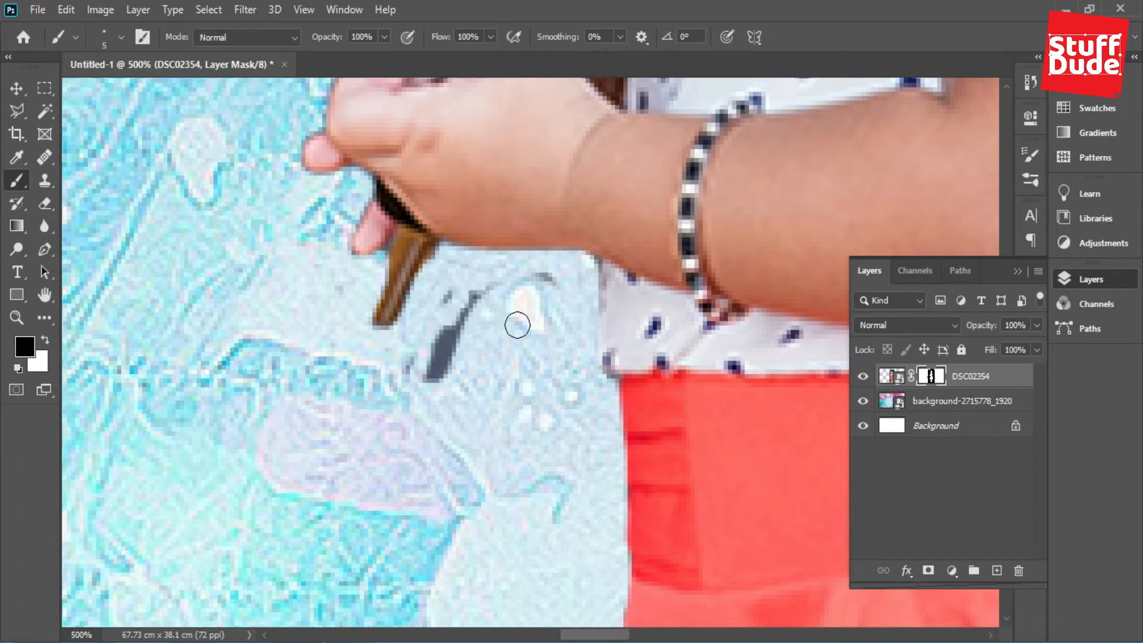
# Remove the leftover dark backdrop patches below the hands with a 7 px brush and bring the full cut-out into view
pyautogui.press(']')
pyautogui.press(']')
pyautogui.press(']')
pyautogui.moveTo(497, 292); pyautogui.dragTo(431, 372)
pyautogui.keyDown('alt'); pyautogui.click(490, 309); pyautogui.keyUp('alt')
pyautogui.keyDown('alt'); pyautogui.click(490, 309); pyautogui.keyUp('alt')
pyautogui.keyDown('alt'); pyautogui.click(490, 309); pyautogui.keyUp('alt')
pyautogui.keyDown('alt'); pyautogui.click(489, 309); pyautogui.keyUp('alt')
pyautogui.keyDown('alt'); pyautogui.click(614, 250); pyautogui.keyUp('alt')
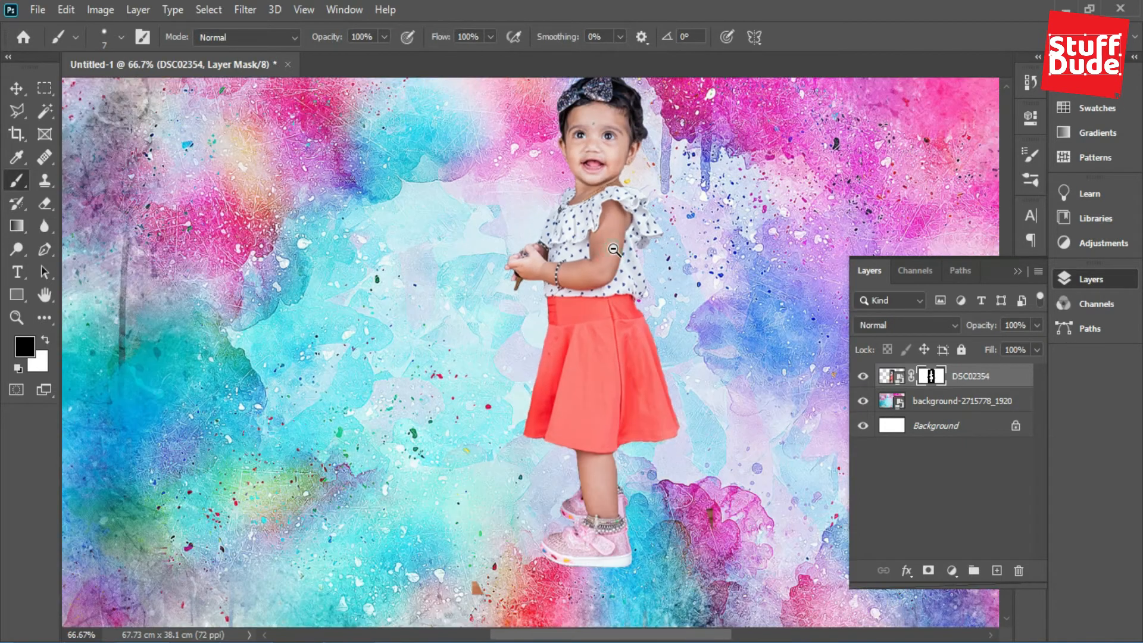
pyautogui.keyDown('alt'); pyautogui.click(614, 250); pyautogui.keyUp('alt')
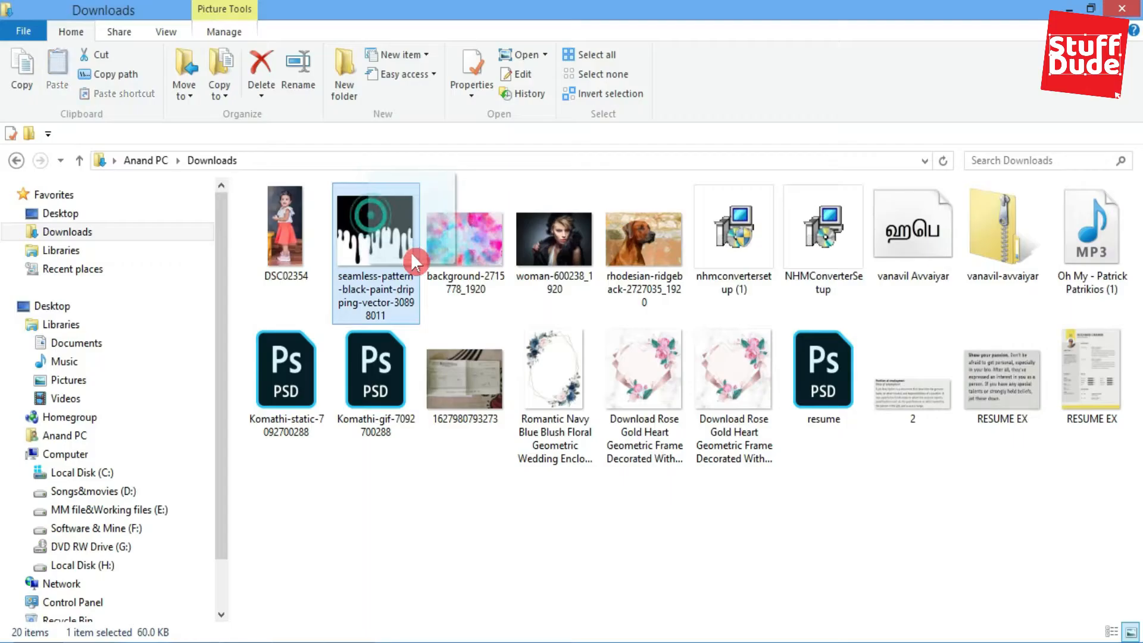
# Place the seamless-pattern-black-paint-dripping-vector image from the Downloads folder over the middle of the girl cut-out
pyautogui.moveTo(383, 204); pyautogui.dragTo(412, 255)
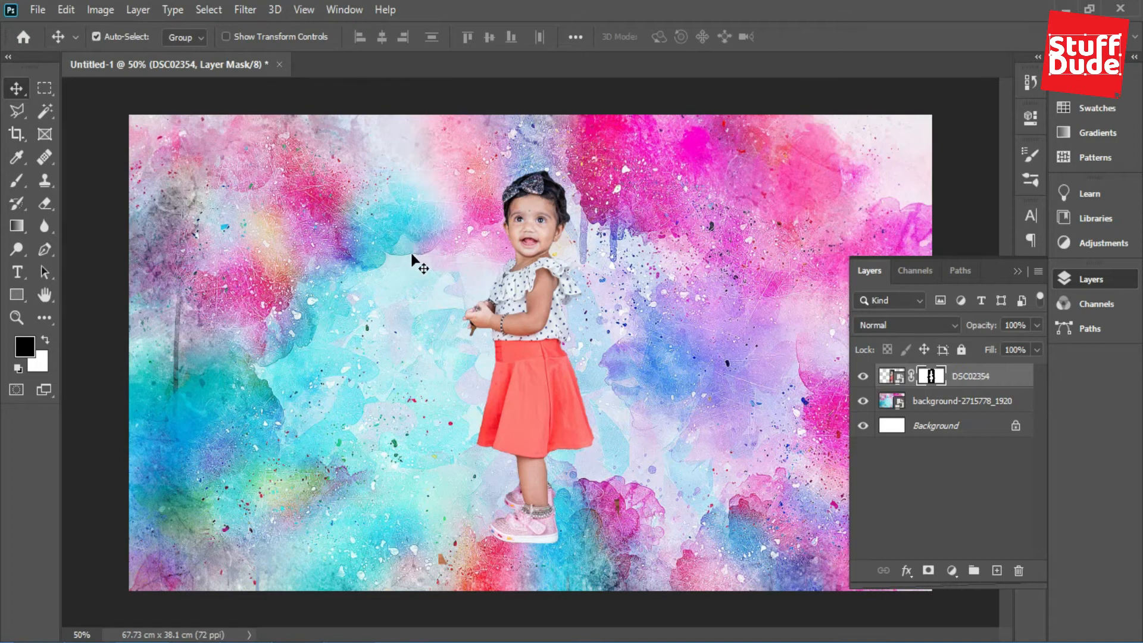
pyautogui.moveTo(581, 220); pyautogui.dragTo(565, 271)
pyautogui.press('Return')
# Rasterize the placed paint-dripping layer
pyautogui.click(932, 387)
pyautogui.rightClick(932, 386)
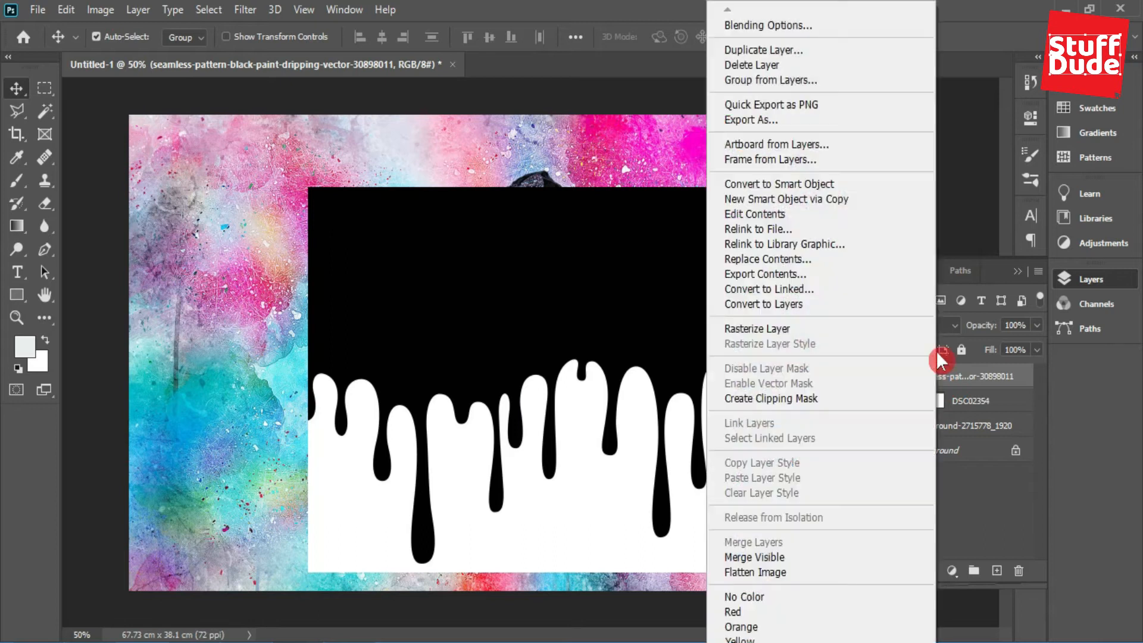
pyautogui.click(834, 328)
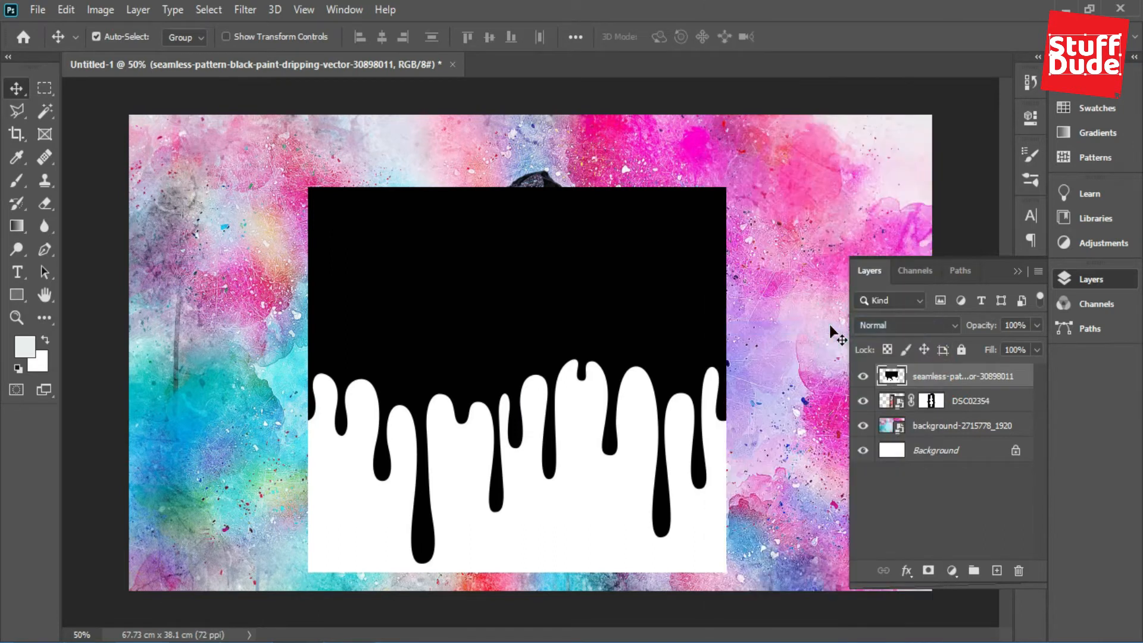
# Select the white area below the black drips with the Magic Wand and delete it from the paint-dripping layer
pyautogui.moveTo(38, 111)
pyautogui.mouseDown()
pyautogui.moveTo(121, 109)
pyautogui.moveTo(128, 141)
pyautogui.mouseUp()
pyautogui.click(467, 455)
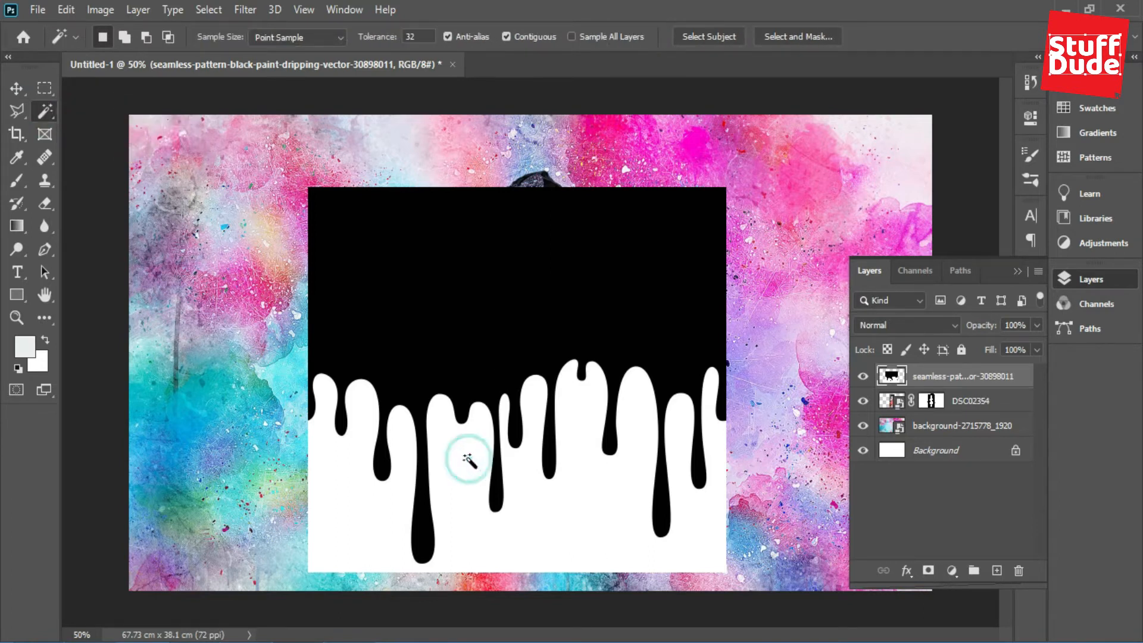
pyautogui.press('Delete')
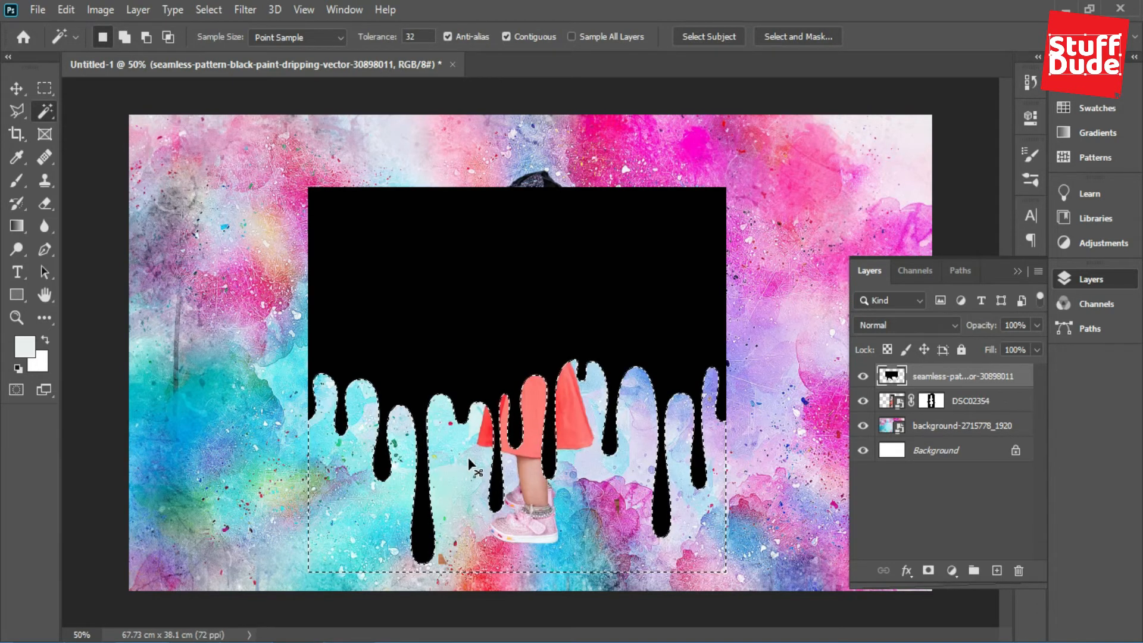
# Scale the drip shape down proportionally and place it over the girl's skirt and legs
pyautogui.hotkey('ctrl', 't')
pyautogui.moveTo(732, 242); pyautogui.dragTo(636, 319)
pyautogui.moveTo(606, 344); pyautogui.dragTo(604, 390)
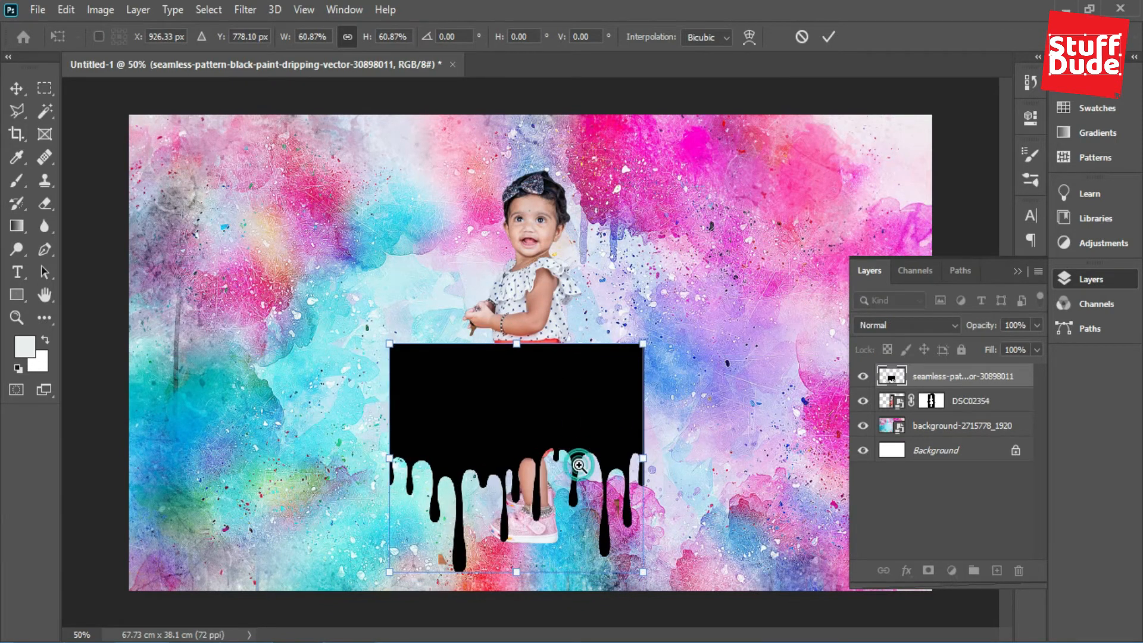
pyautogui.keyDown('ctrl'); pyautogui.click(579, 465); pyautogui.keyUp('ctrl')
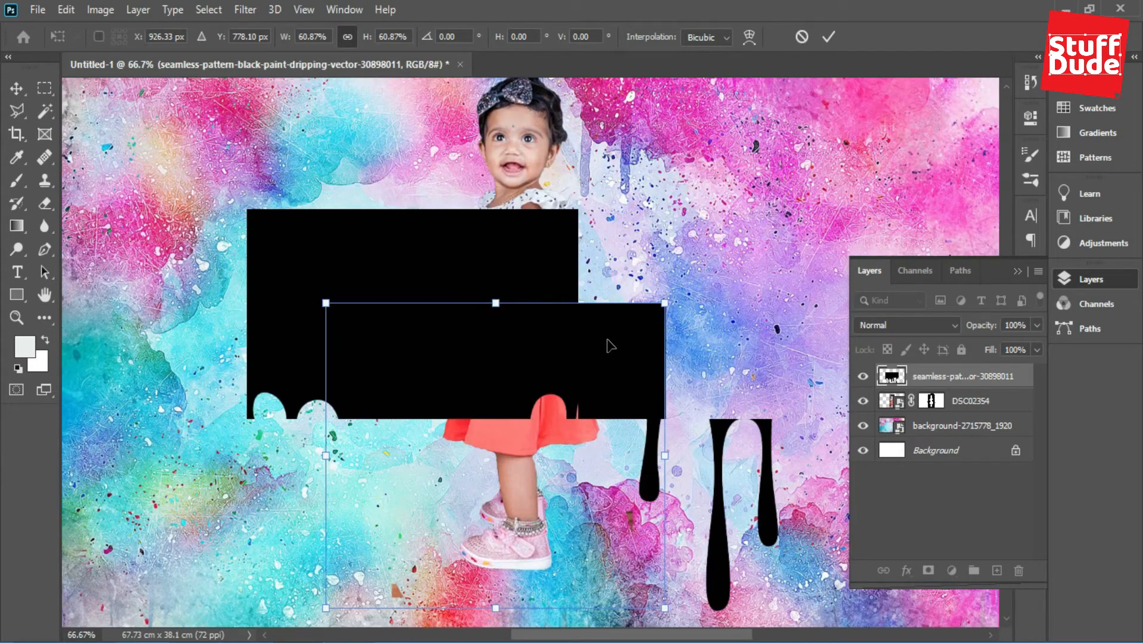
pyautogui.moveTo(666, 296); pyautogui.dragTo(631, 321)
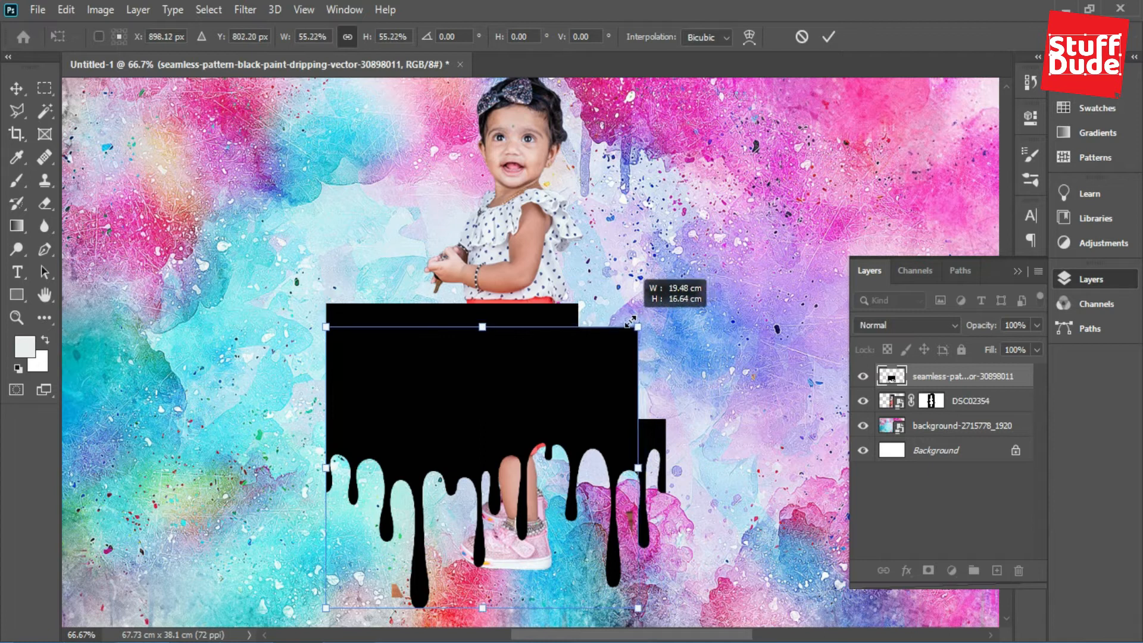
pyautogui.press('Return')
# Move the DSC02354 layer above the drip layer, duplicate it, and hide the copy
pyautogui.click(932, 403)
pyautogui.moveTo(962, 405); pyautogui.dragTo(996, 570)
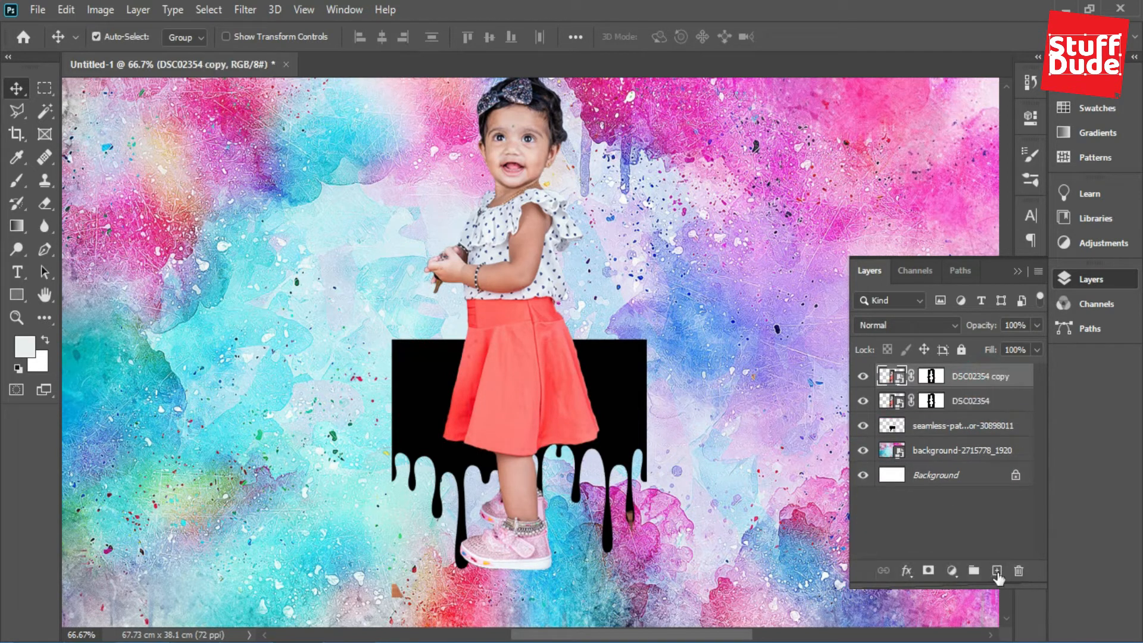
pyautogui.click(863, 376)
# Clip the original DSC02354 layer to the drip layer with a clipping mask
pyautogui.click(985, 403)
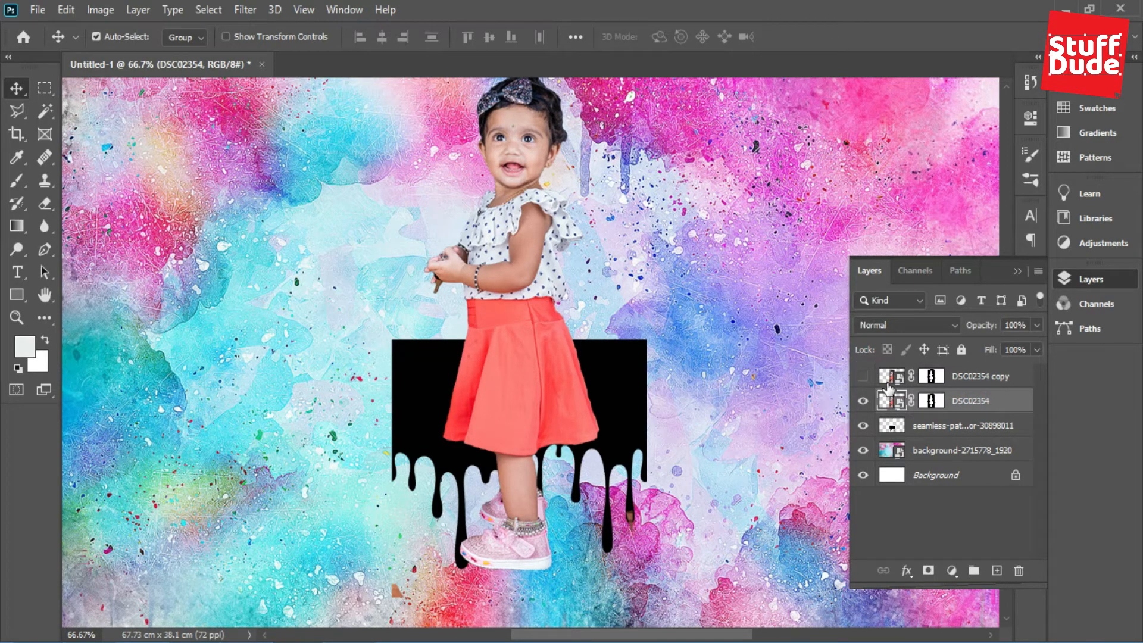
pyautogui.rightClick(967, 408)
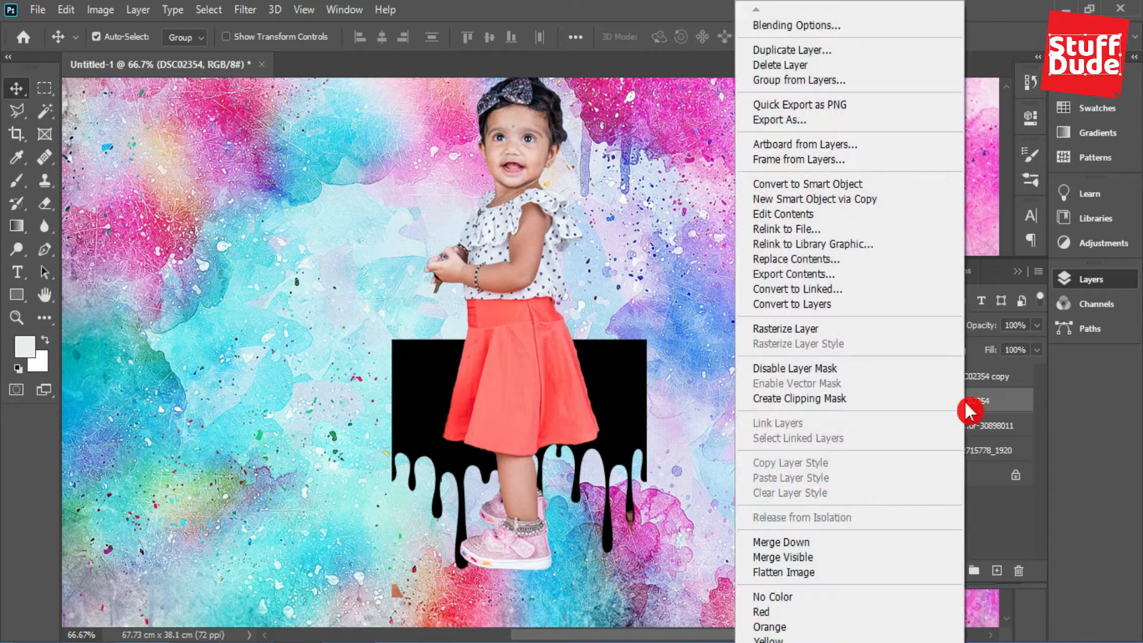
pyautogui.click(828, 398)
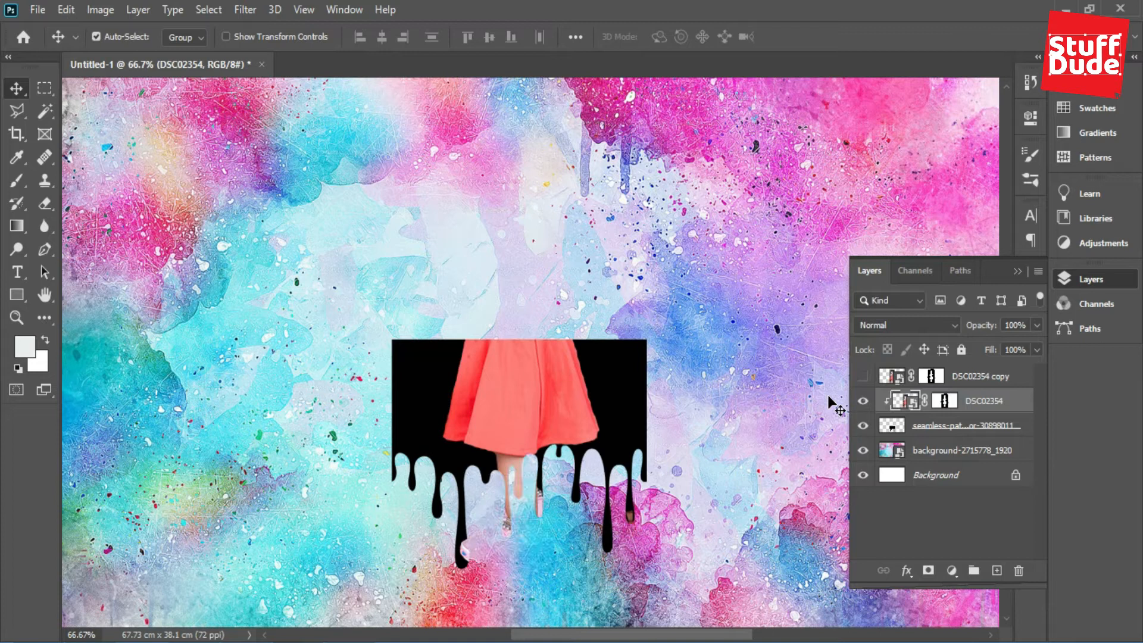
# Narrow and shrink the drip layer to about the skirt's width and position its drips at the skirt hem
pyautogui.click(967, 425)
pyautogui.hotkey('ctrl', 't')
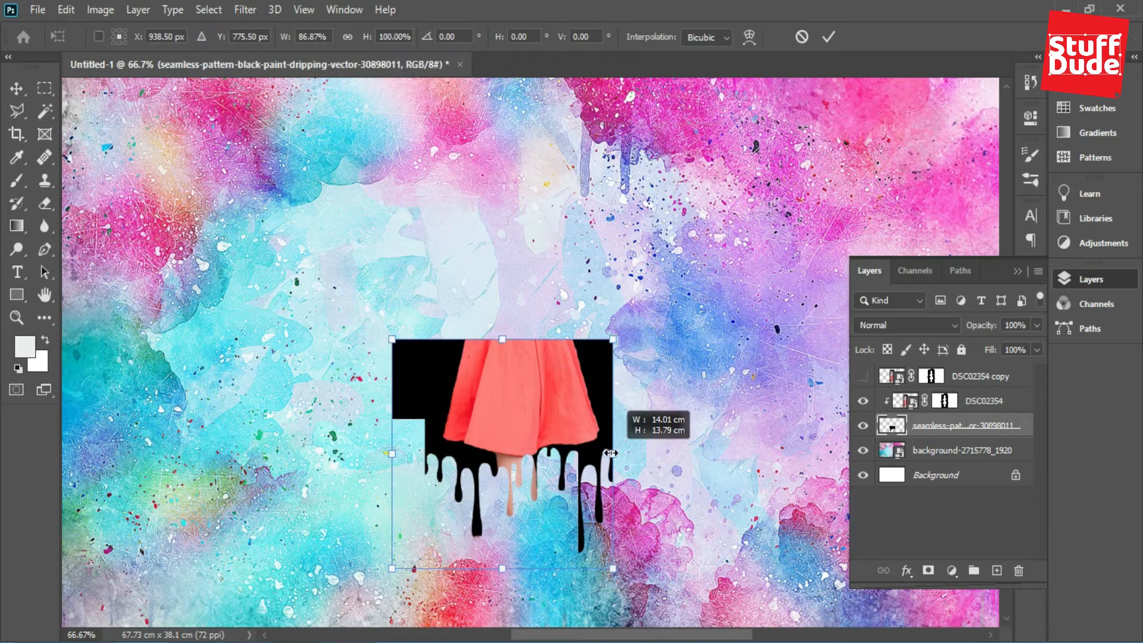
pyautogui.moveTo(608, 454); pyautogui.dragTo(599, 453)
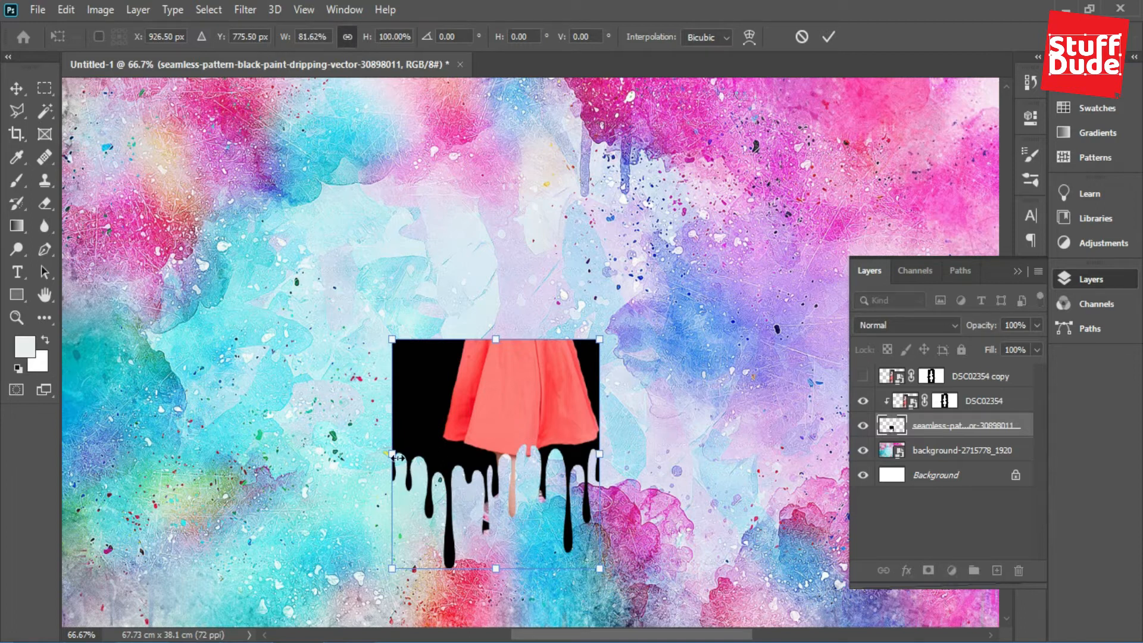
pyautogui.moveTo(397, 456); pyautogui.dragTo(430, 453)
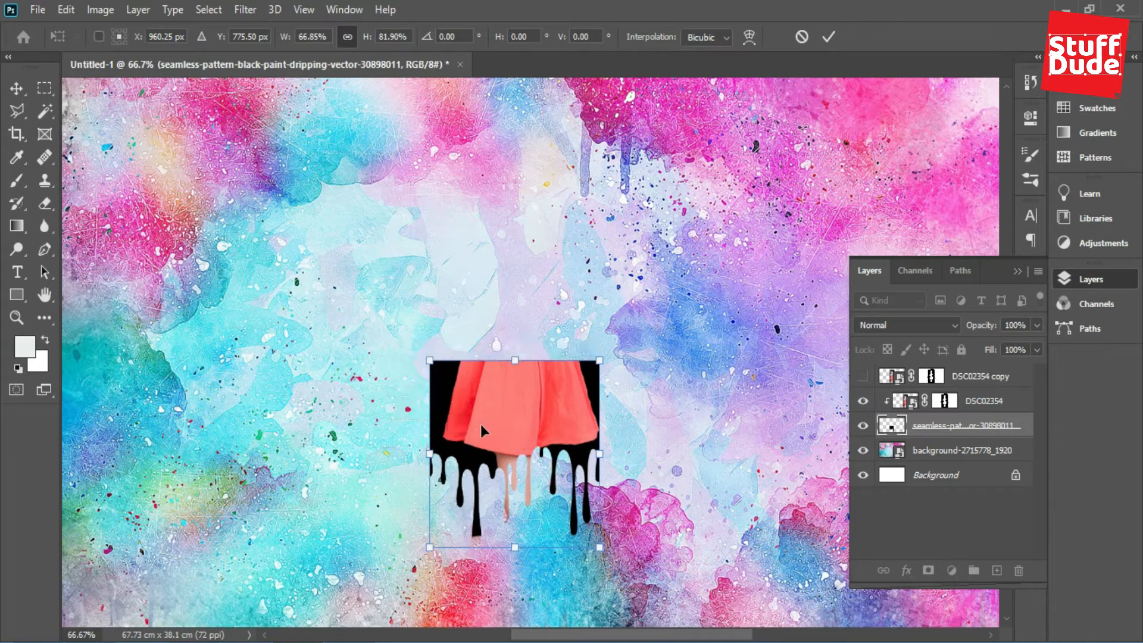
pyautogui.moveTo(525, 402); pyautogui.dragTo(530, 383)
# Set the Pen tool to Path mode and trace the skirt's right edge upward from the rightmost drip
pyautogui.click(91, 244)
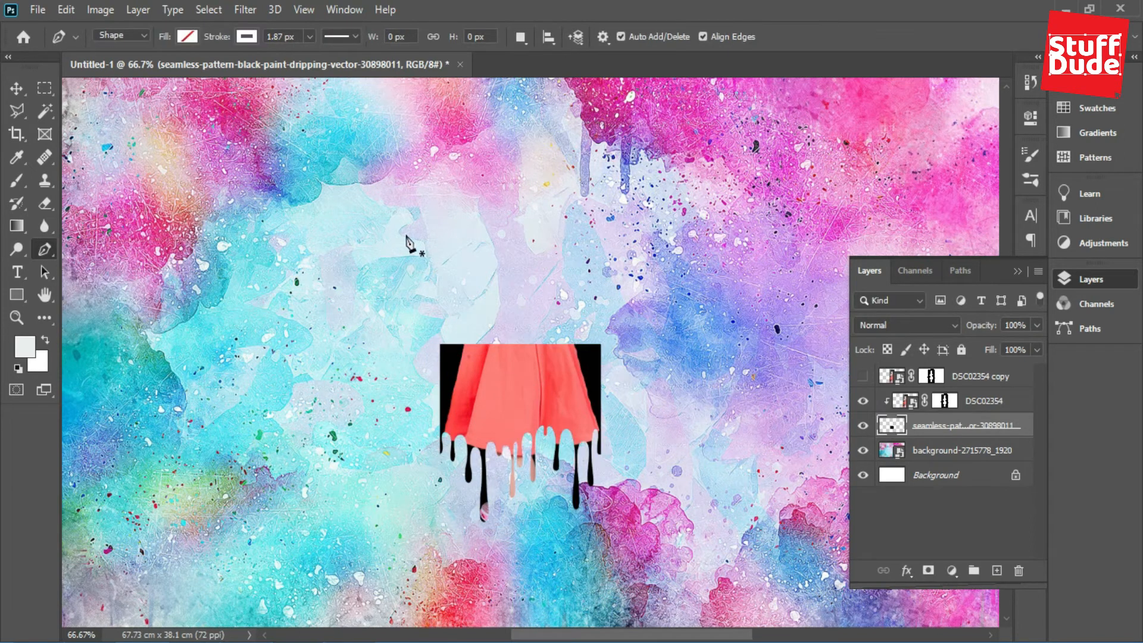
pyautogui.click(141, 37)
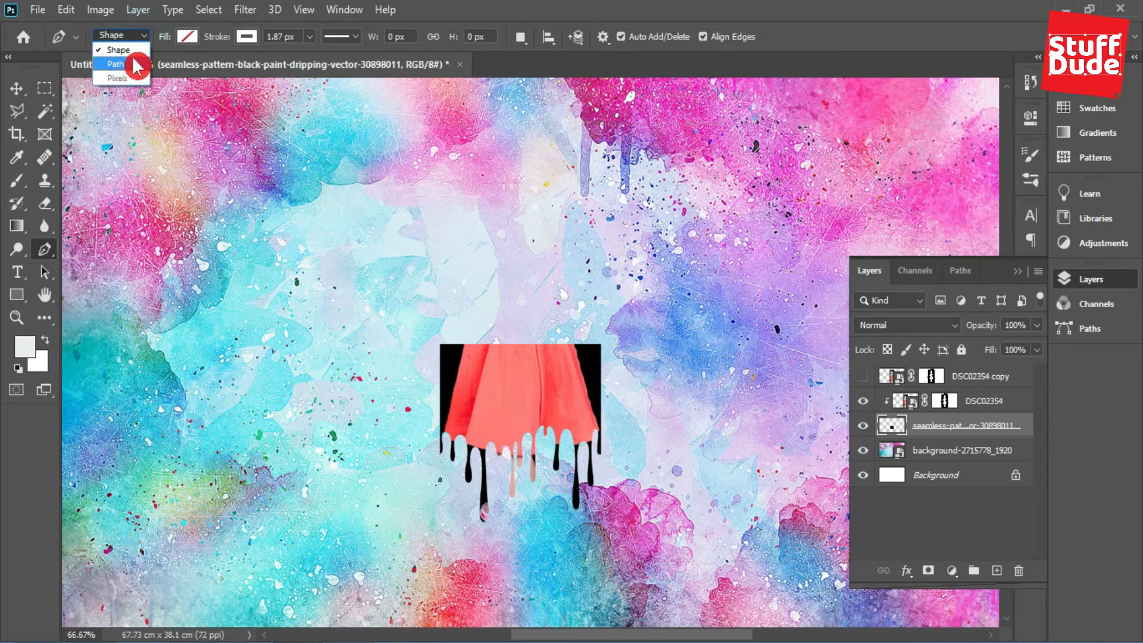
pyautogui.click(116, 64)
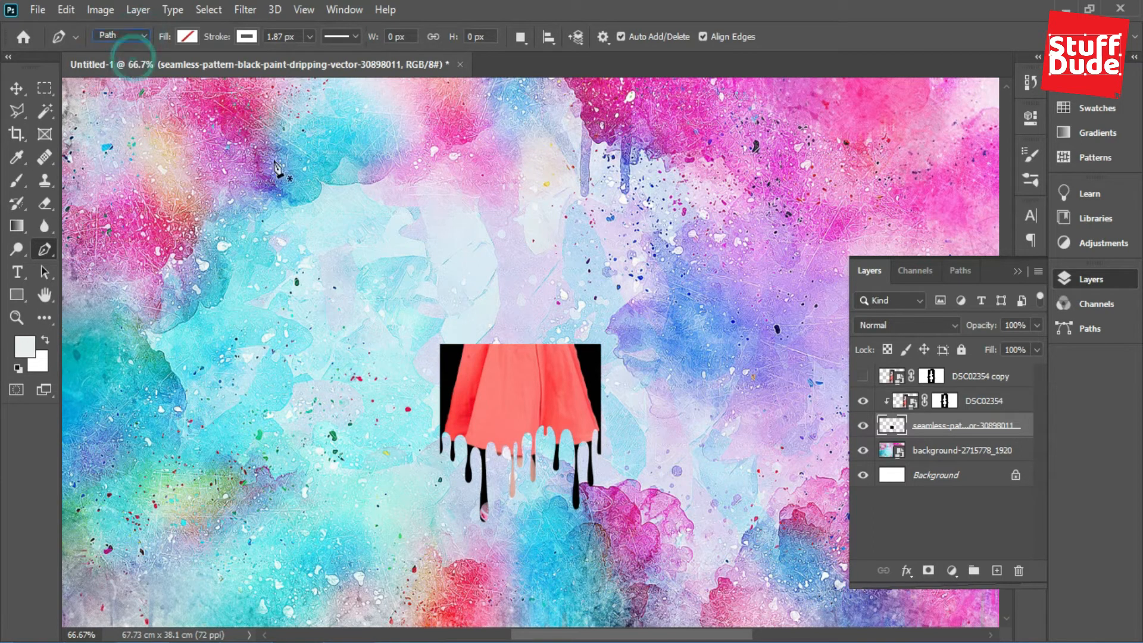
pyautogui.click(614, 470)
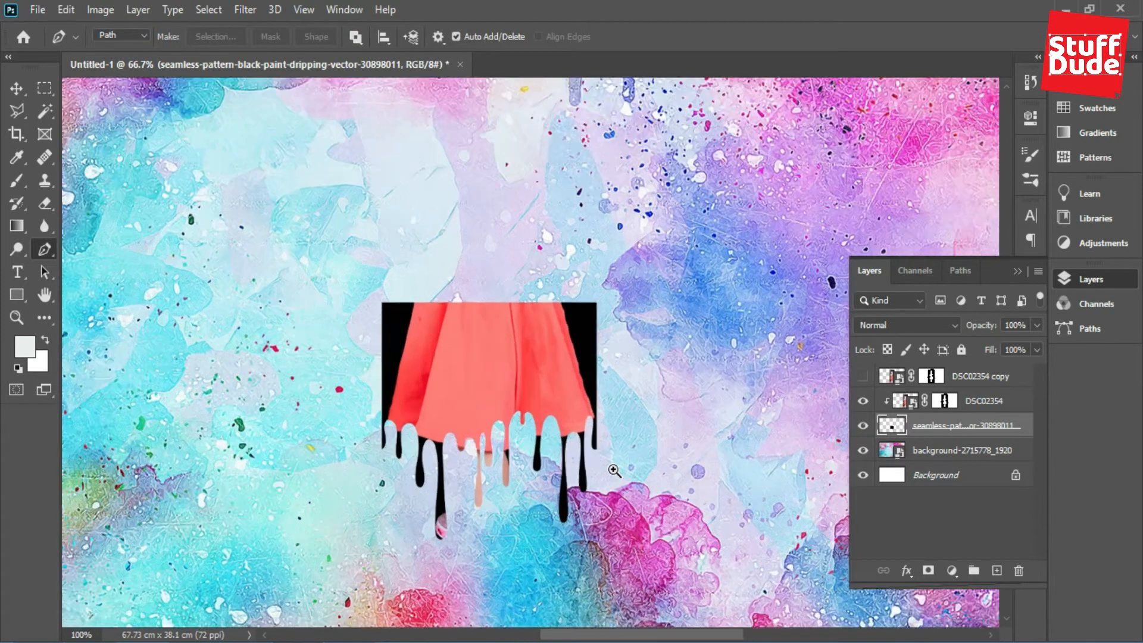
pyautogui.click(615, 468)
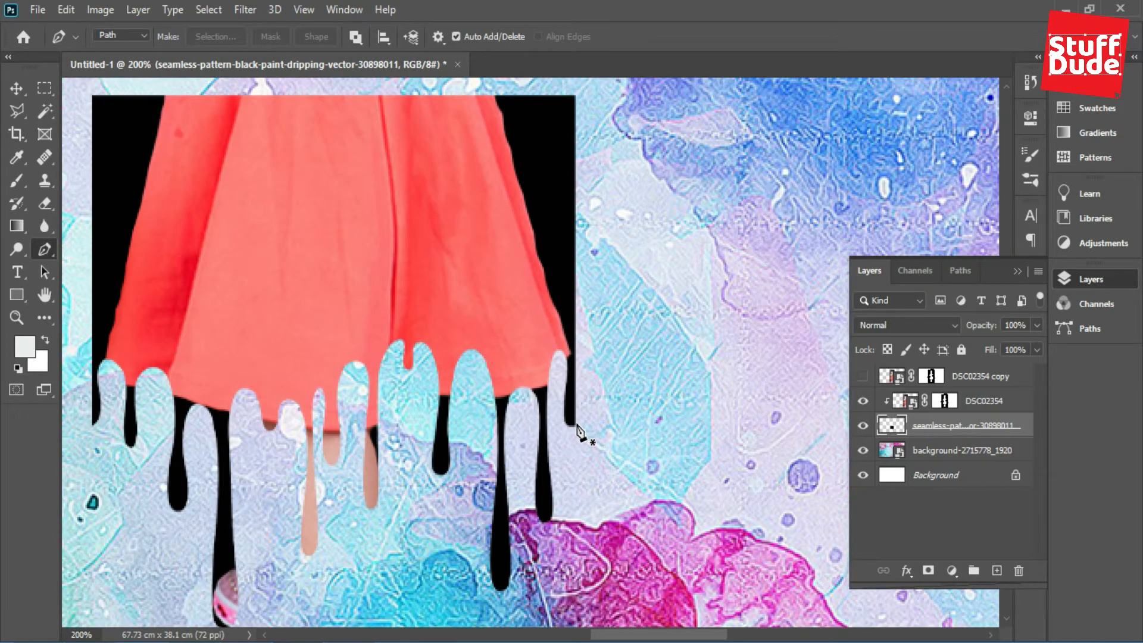
pyautogui.moveTo(573, 427); pyautogui.dragTo(579, 473)
pyautogui.moveTo(567, 341); pyautogui.dragTo(560, 322)
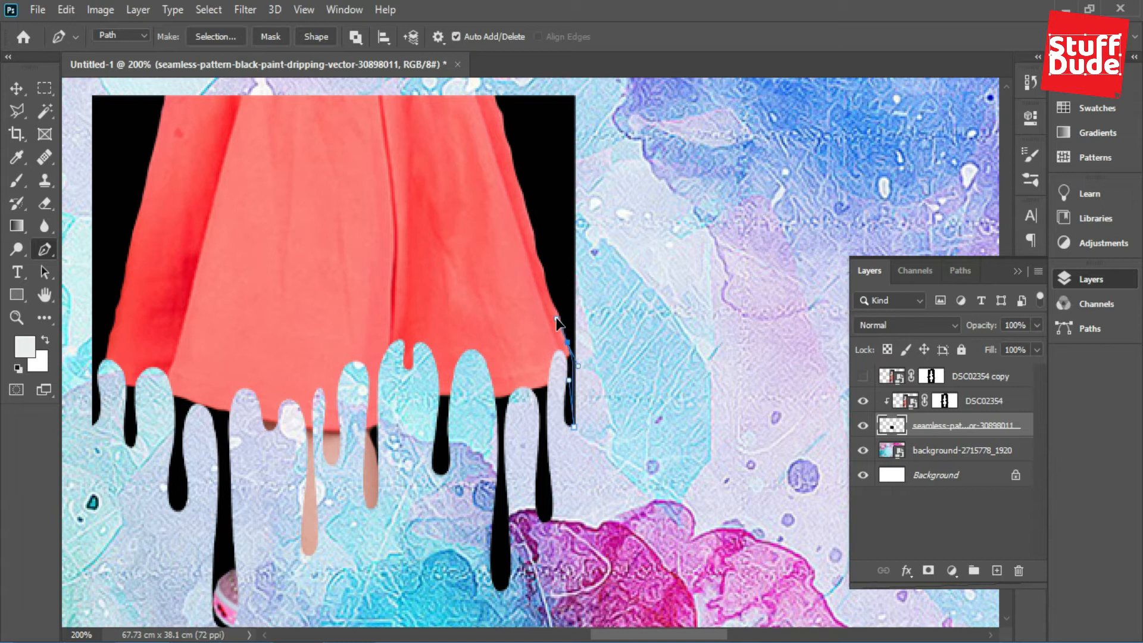
pyautogui.moveTo(509, 187); pyautogui.dragTo(517, 236)
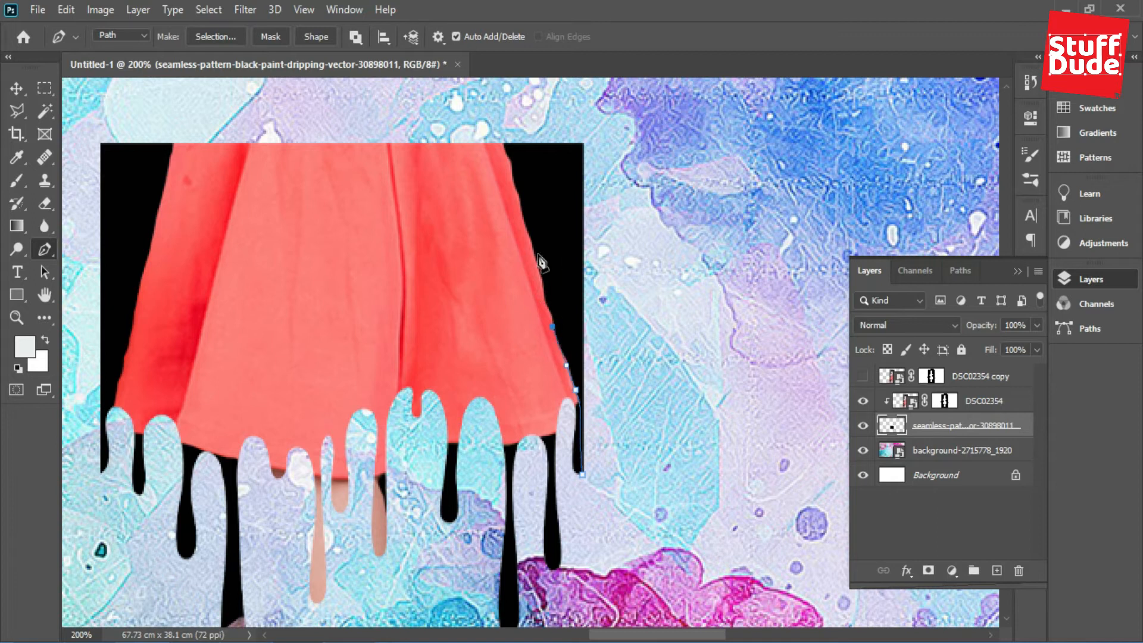
# Continue the path down the skirt's left edge, past the hem and the leftmost drip
pyautogui.hotkey('ctrl', '-')
pyautogui.hotkey('ctrl', '-')
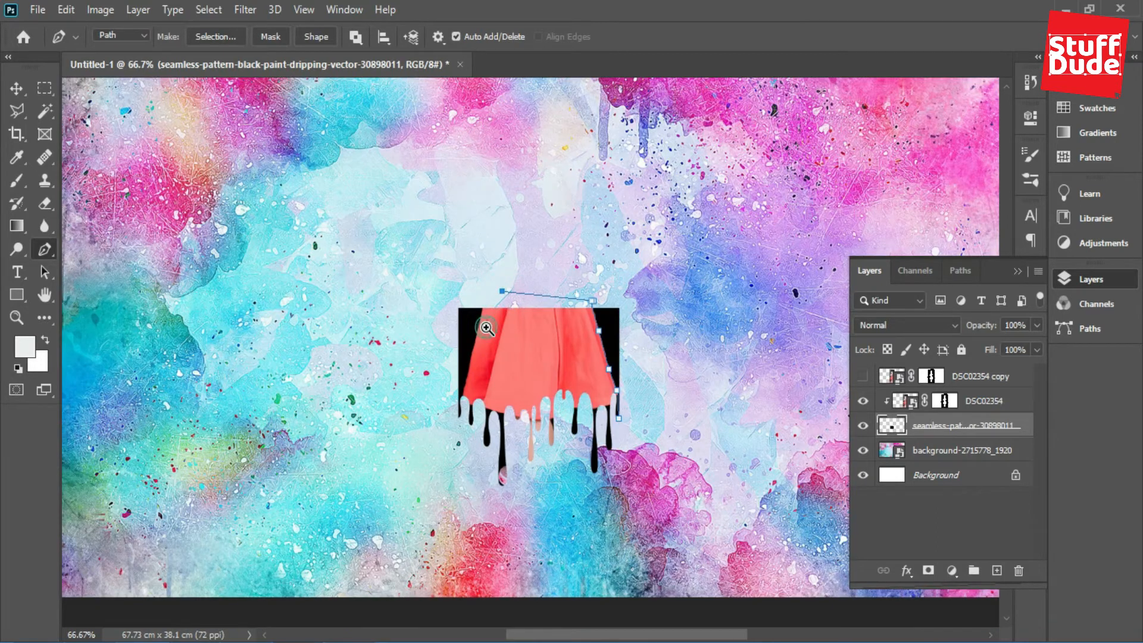
pyautogui.click(486, 327)
pyautogui.click(481, 295)
pyautogui.click(465, 361)
pyautogui.click(455, 414)
pyautogui.click(447, 443)
pyautogui.click(437, 522)
# Route the path around the outside of both black corner areas and close it at its starting point by the rightmost drip
pyautogui.moveTo(311, 538); pyautogui.dragTo(311, 431)
pyautogui.moveTo(353, 331); pyautogui.dragTo(379, 267)
pyautogui.click(422, 189)
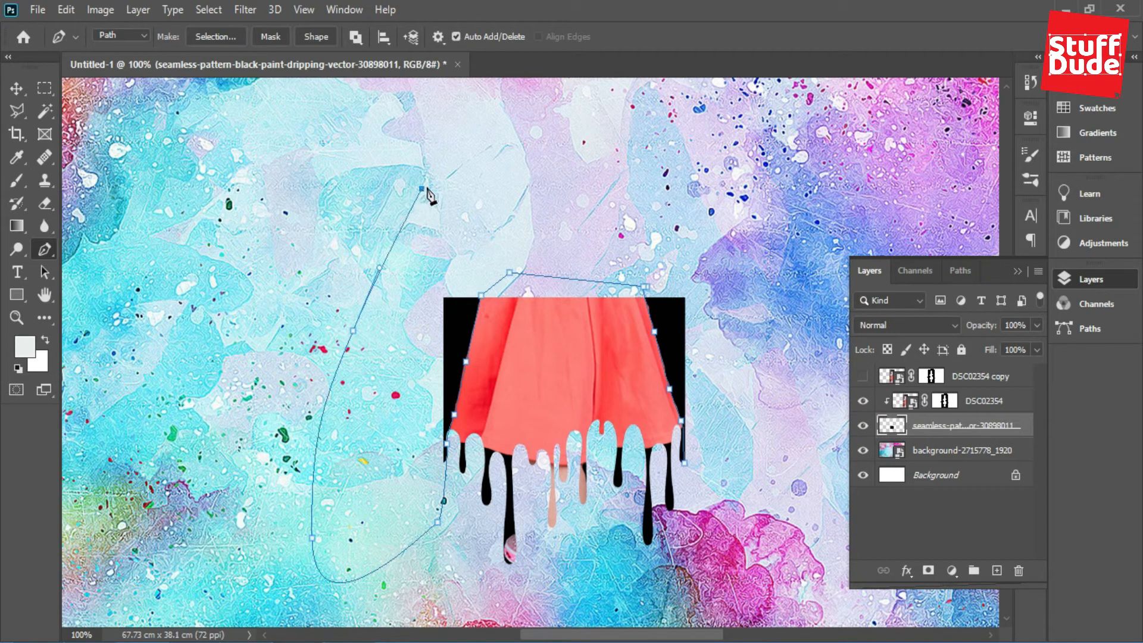
pyautogui.click(734, 177)
pyautogui.moveTo(725, 420); pyautogui.dragTo(690, 454)
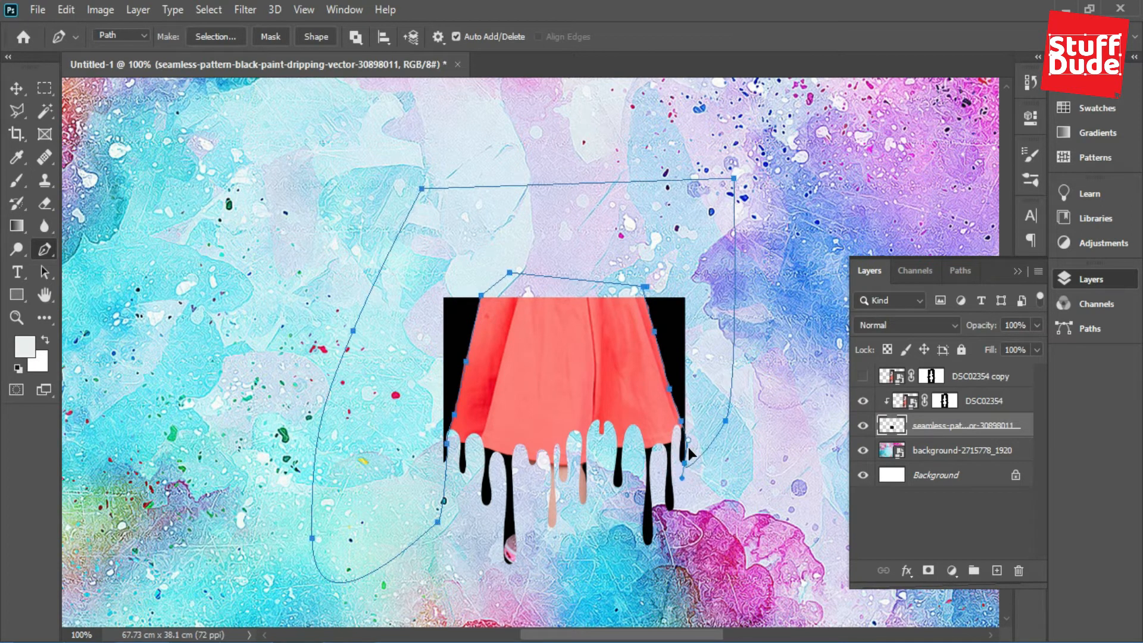
pyautogui.hotkey('ctrl', 'z')
pyautogui.moveTo(684, 463); pyautogui.dragTo(684, 455)
# Convert the path to a selection, delete the black areas beside the skirt from the drip layer, and deselect
pyautogui.rightClick(703, 345)
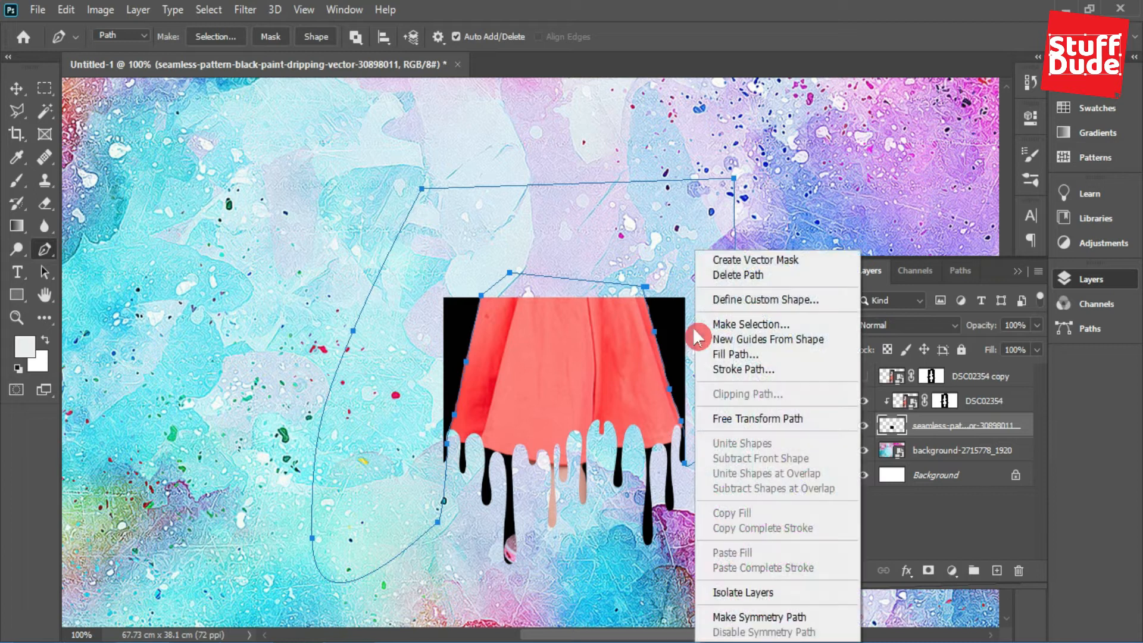
pyautogui.click(762, 324)
pyautogui.press('Return')
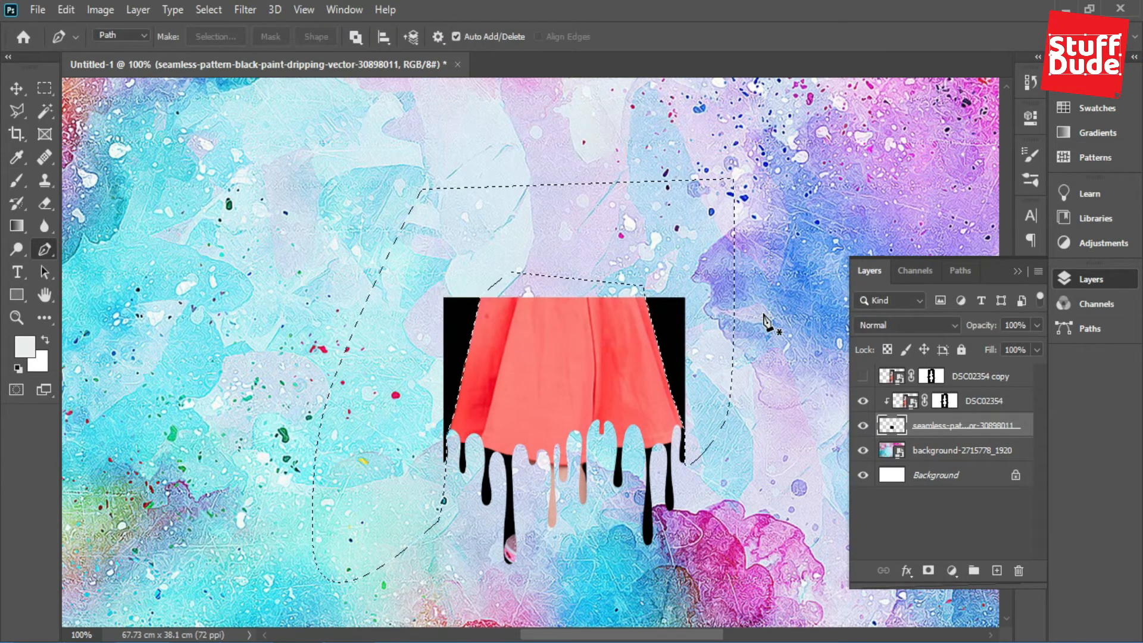
pyautogui.press('Delete')
pyautogui.hotkey('ctrl', 'd')
# Show the DSC02354 copy layer with the whole picture in view and make its layer mask active
pyautogui.keyDown('alt'); pyautogui.click(676, 339); pyautogui.keyUp('alt')
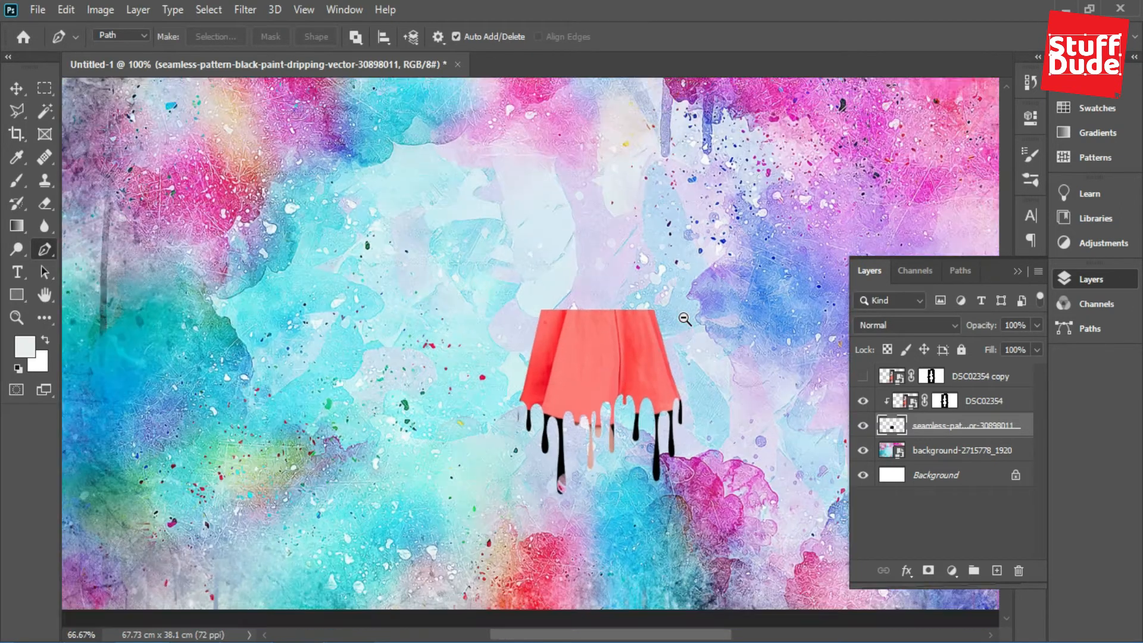
pyautogui.keyDown('alt'); pyautogui.click(676, 338); pyautogui.keyUp('alt')
pyautogui.click(862, 376)
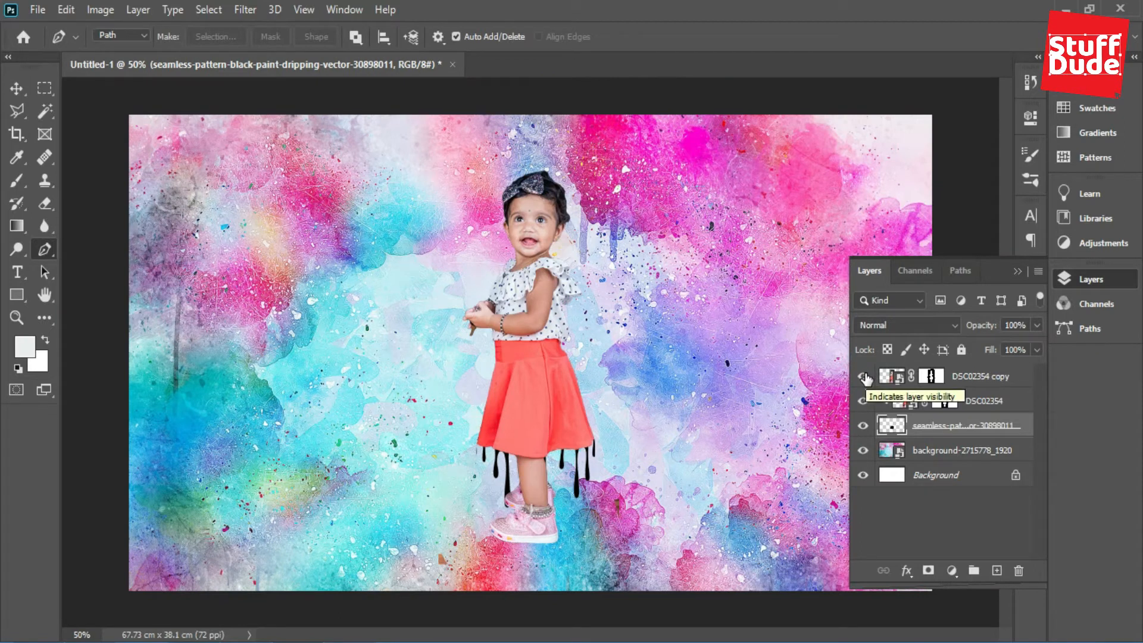
pyautogui.click(933, 376)
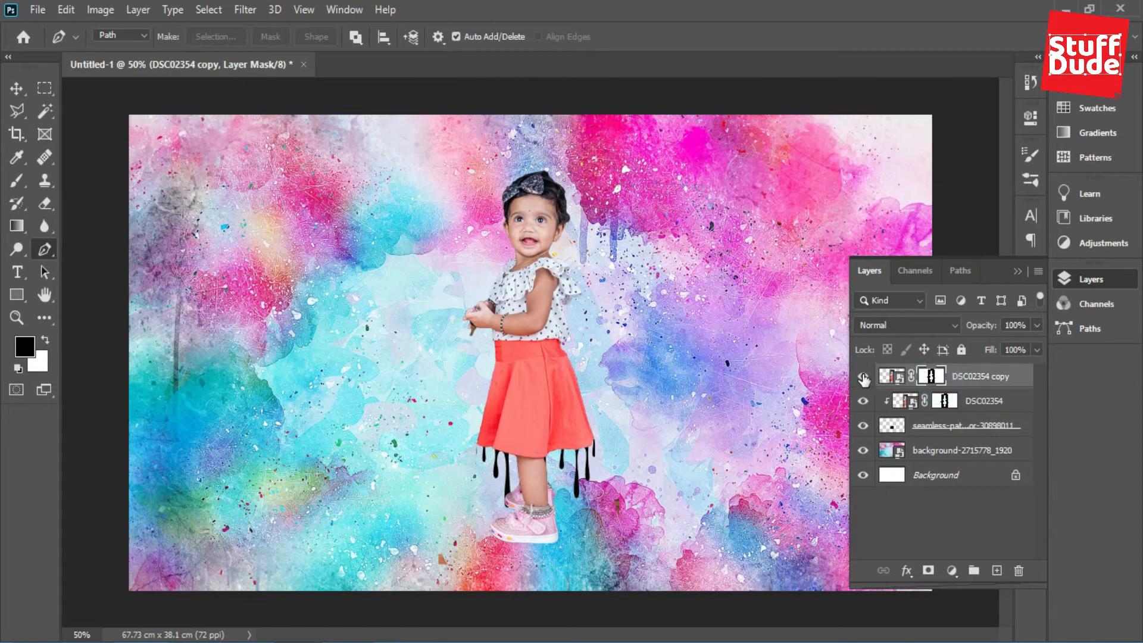
pyautogui.click(863, 376)
pyautogui.click(862, 377)
# Marquee-select from mid-skirt to below the shoes, hide that part of the copy with a 200 px black brush on its mask, and deselect
pyautogui.press('m')
pyautogui.moveTo(453, 376); pyautogui.dragTo(647, 560)
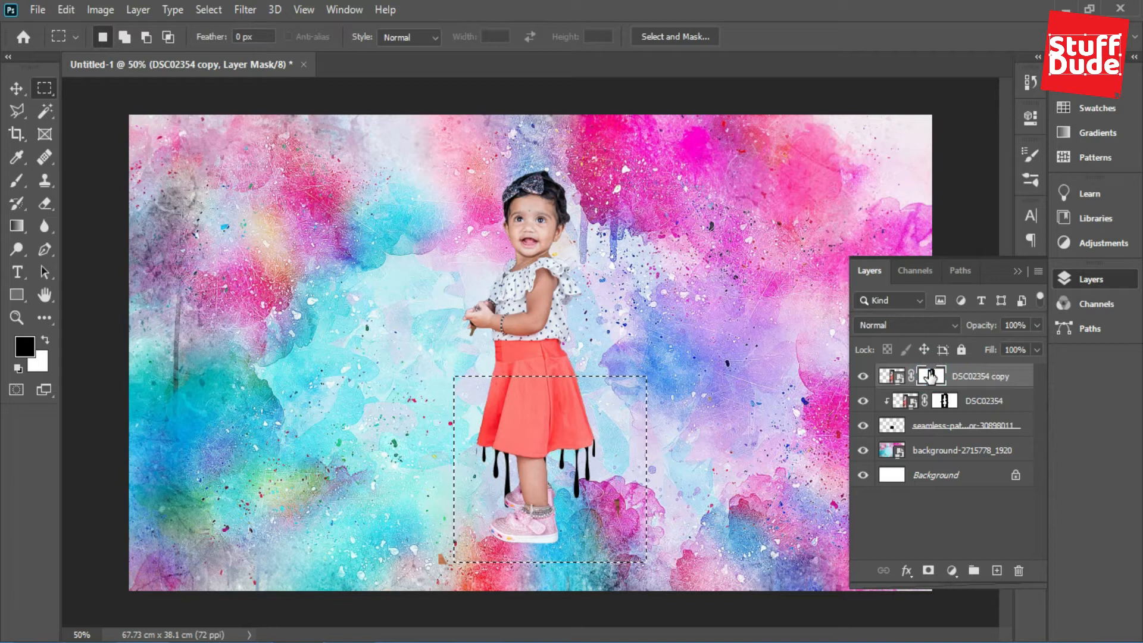
pyautogui.click(20, 180)
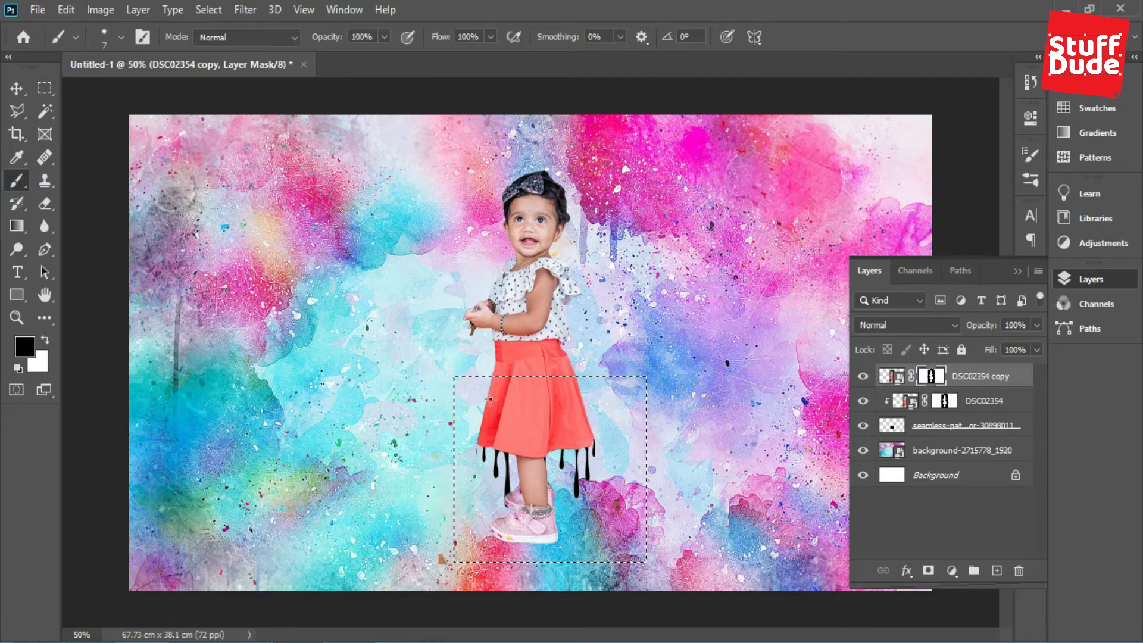
pyautogui.press(']')
pyautogui.press(']')
pyautogui.press(']')
pyautogui.press(']')
pyautogui.press(']')
pyautogui.press(']')
pyautogui.press(']')
pyautogui.press(']')
pyautogui.press(']')
pyautogui.press(']')
pyautogui.press(']')
pyautogui.press(']')
pyautogui.press(']')
pyautogui.press(']')
pyautogui.press(']')
pyautogui.press(']')
pyautogui.moveTo(494, 429)
pyautogui.mouseDown()
pyautogui.moveTo(549, 460)
pyautogui.moveTo(580, 462)
pyautogui.moveTo(495, 498)
pyautogui.moveTo(462, 445)
pyautogui.moveTo(515, 523)
pyautogui.moveTo(586, 466)
pyautogui.moveTo(597, 434)
pyautogui.mouseUp()
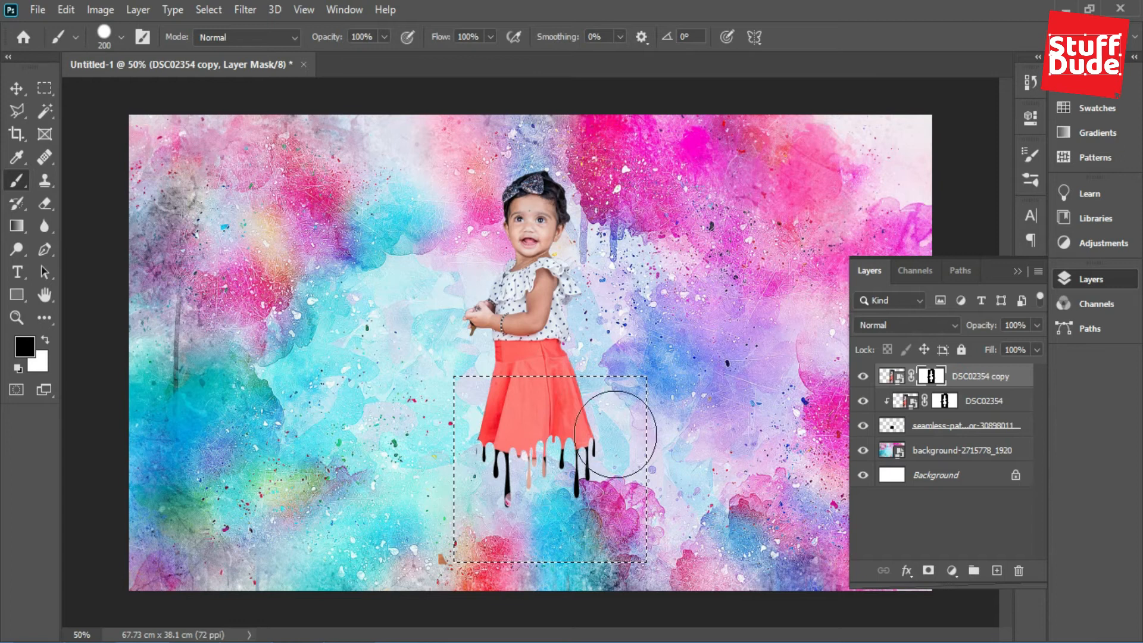
pyautogui.hotkey('ctrl', 'd')
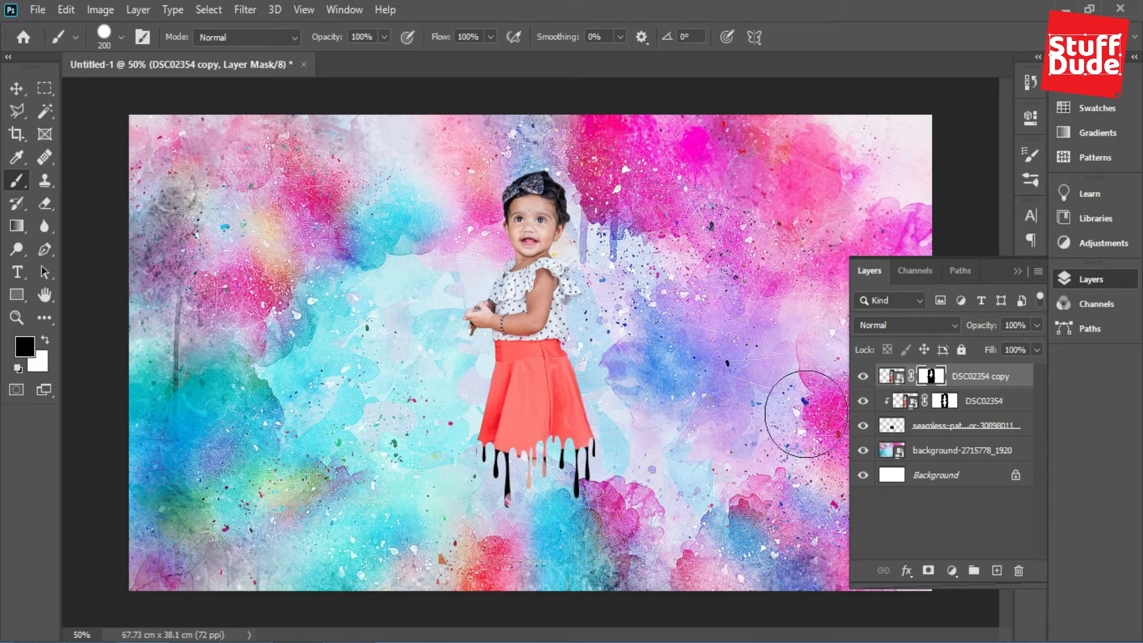
# Load the drip layer's outline as a selection, fill it with the coral colour sampled from the skirt, and deselect
pyautogui.click(891, 425)
pyautogui.keyDown('ctrl'); pyautogui.click(887, 428); pyautogui.keyUp('ctrl')
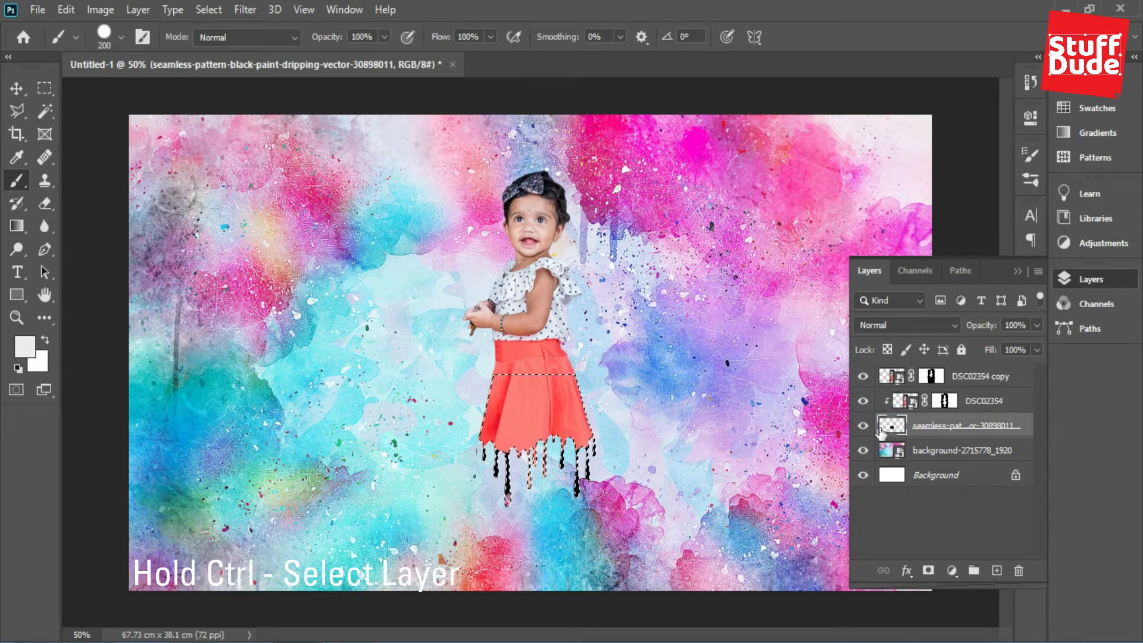
pyautogui.press('i')
pyautogui.click(524, 393)
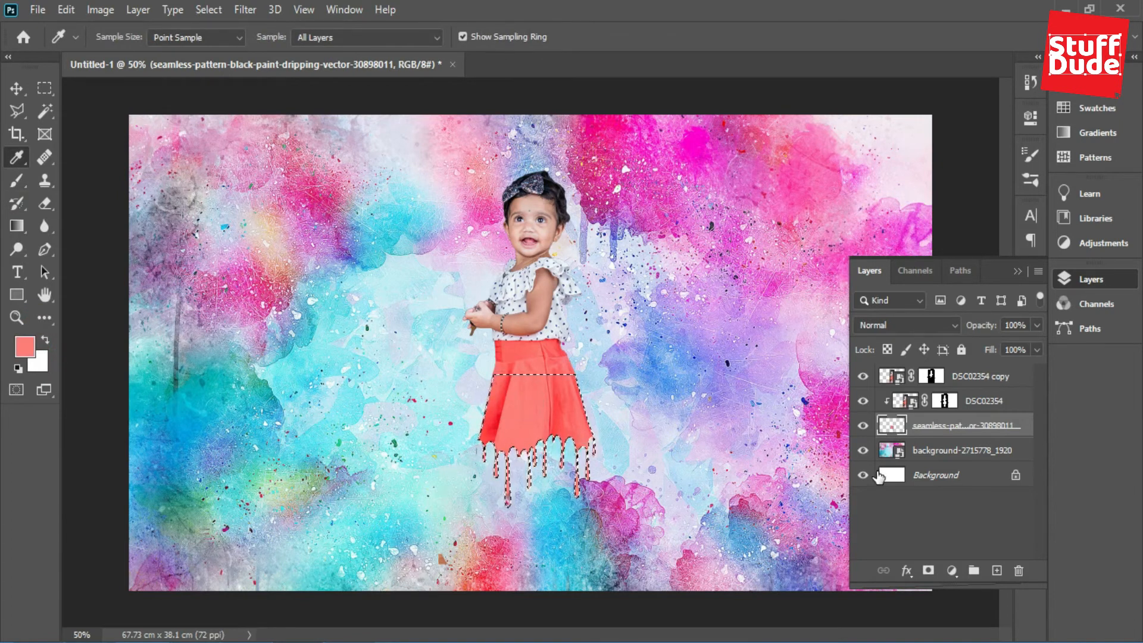
pyautogui.hotkey('alt', 'BackSpace')
pyautogui.hotkey('ctrl', 'd')
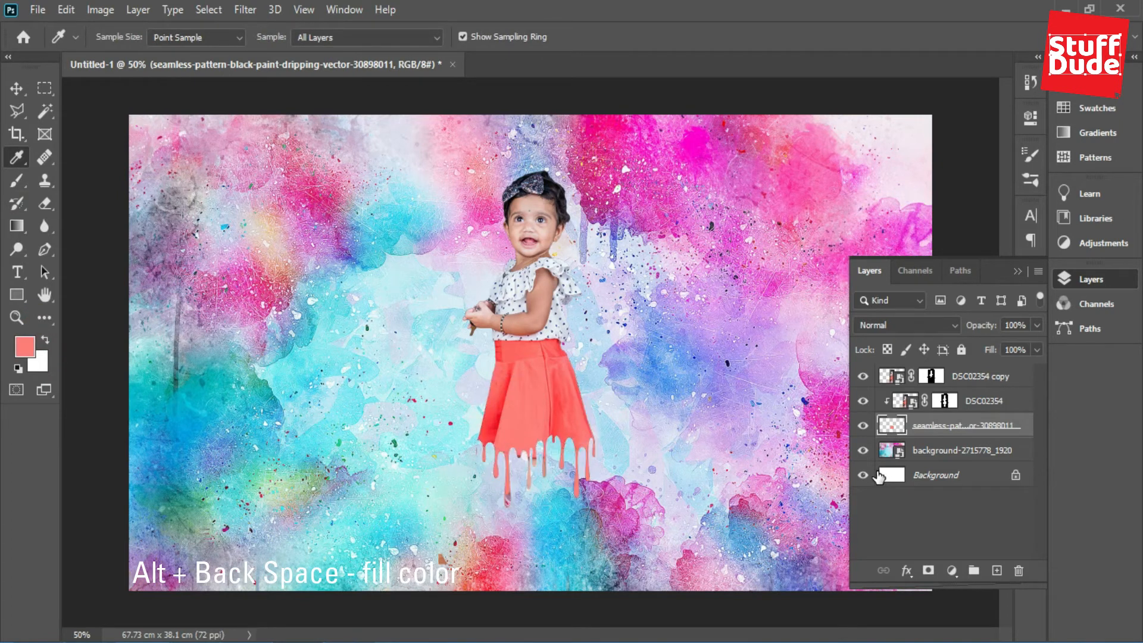
pyautogui.press('v')
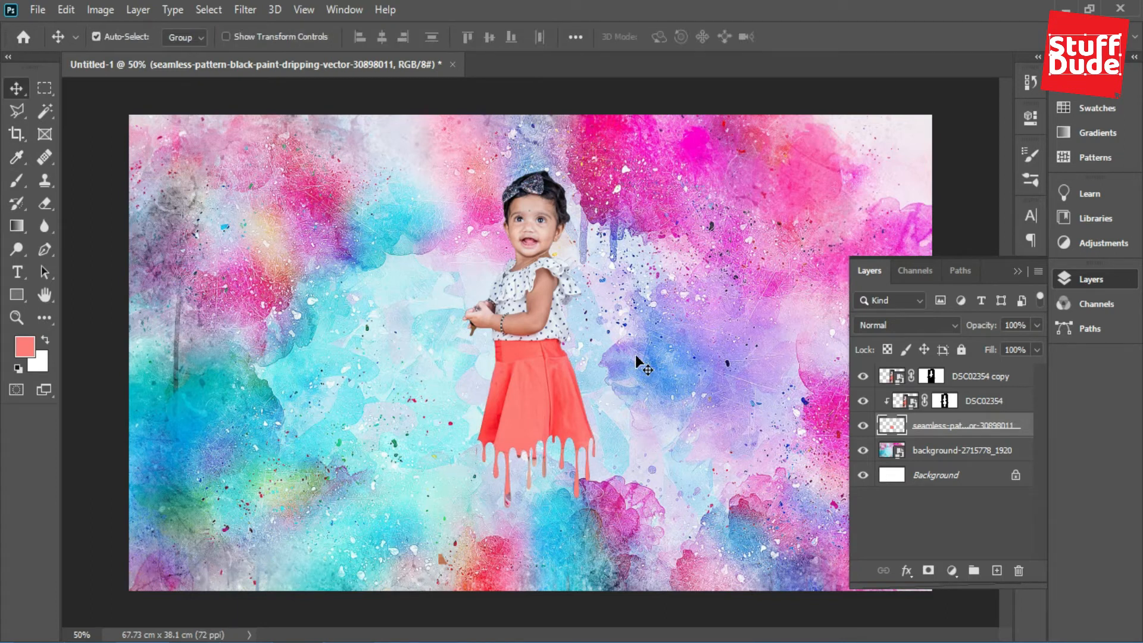
# Add a white-filled layer directly above the colourful background layer in Normal mode and lower its opacity to about 61%
pyautogui.click(961, 457)
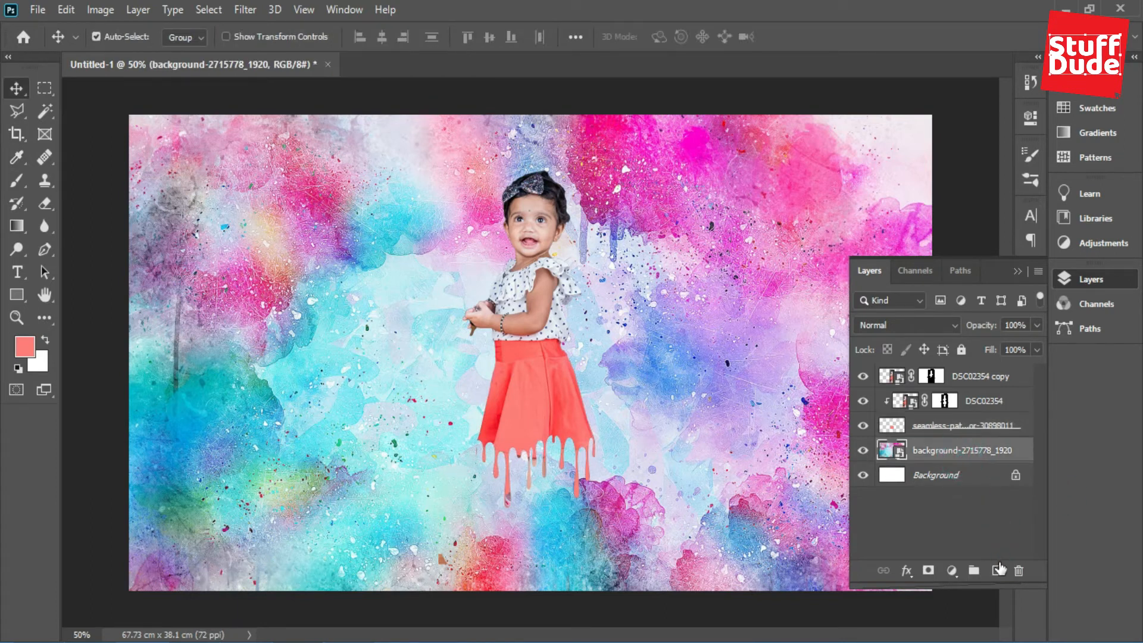
pyautogui.click(997, 571)
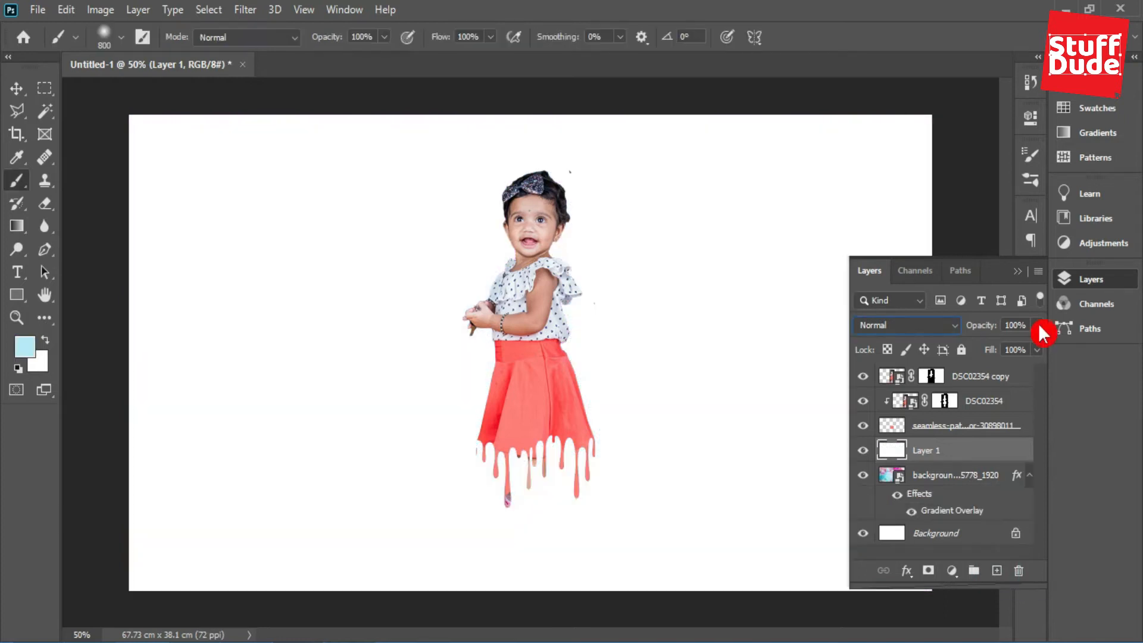
pyautogui.click(924, 321)
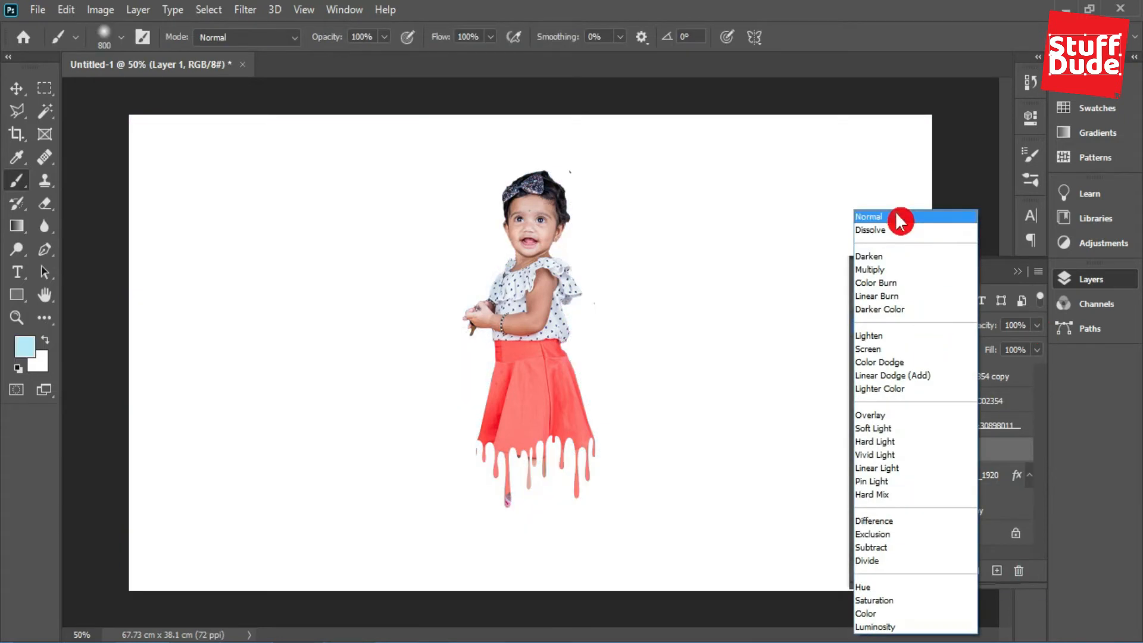
pyautogui.click(897, 217)
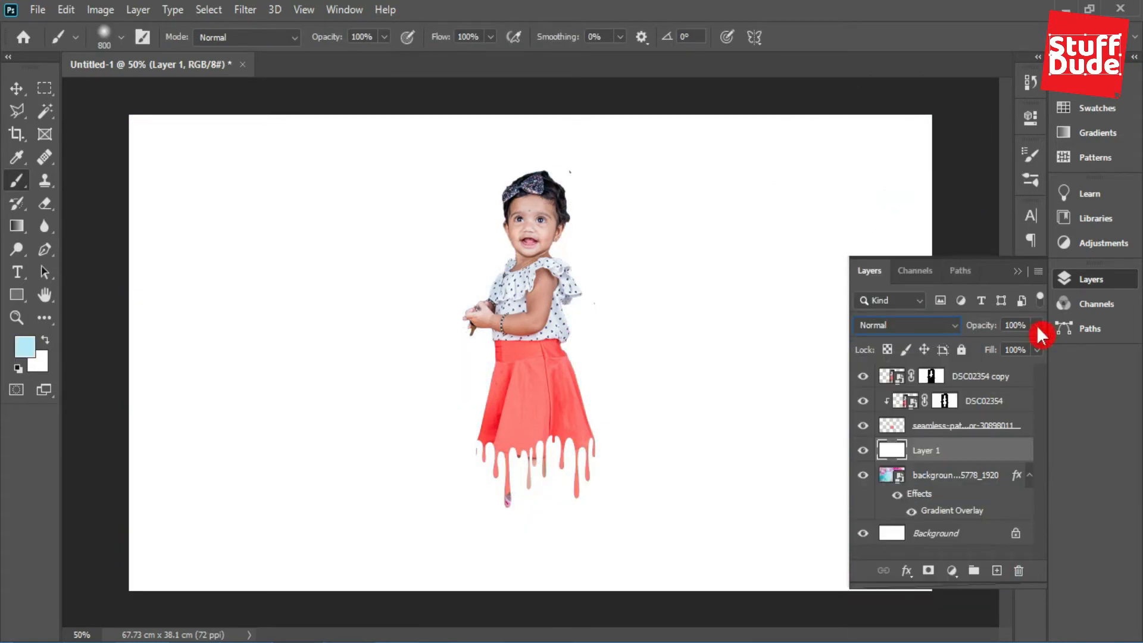
pyautogui.moveTo(1016, 344); pyautogui.dragTo(1004, 344)
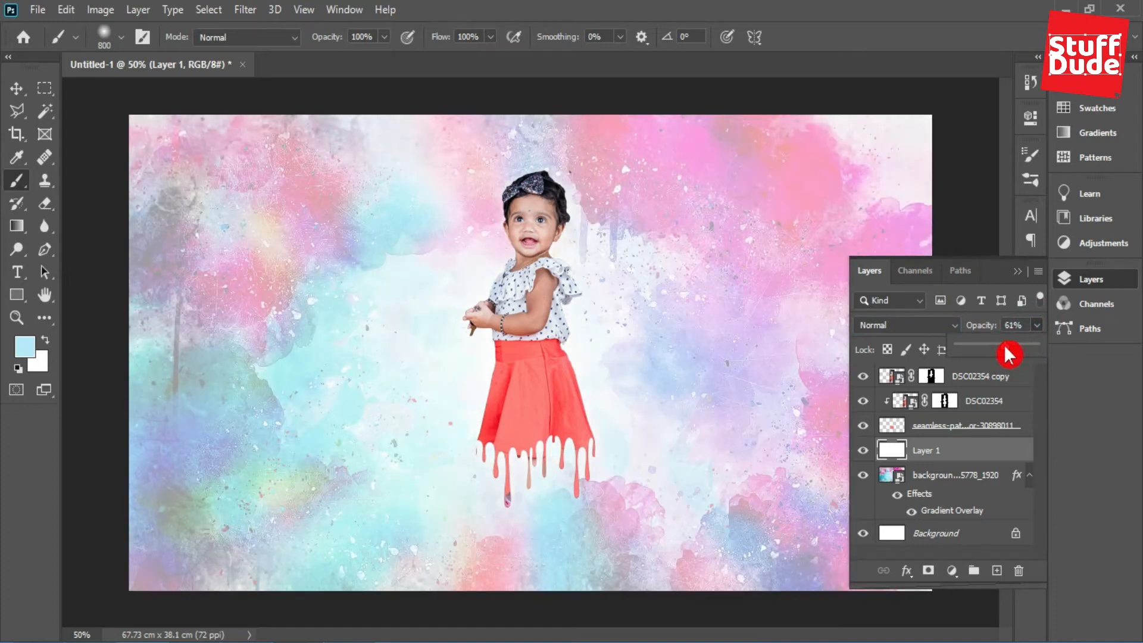
# Add a layer mask to the white Layer 1 above the background image
pyautogui.click(967, 482)
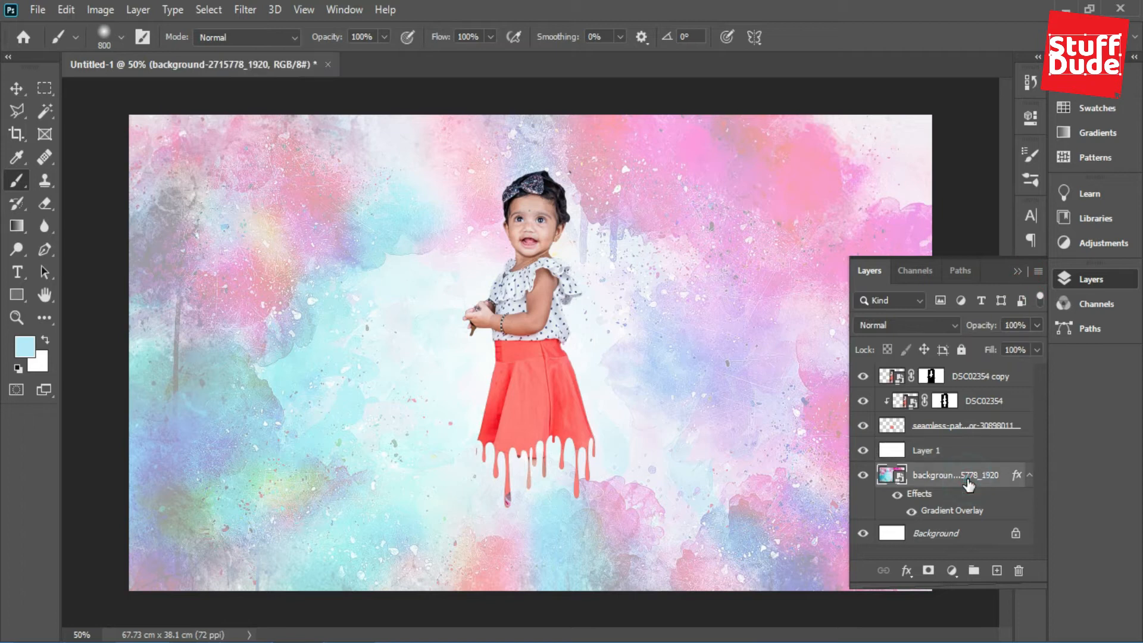
pyautogui.click(951, 462)
pyautogui.click(928, 570)
pyautogui.click(1018, 272)
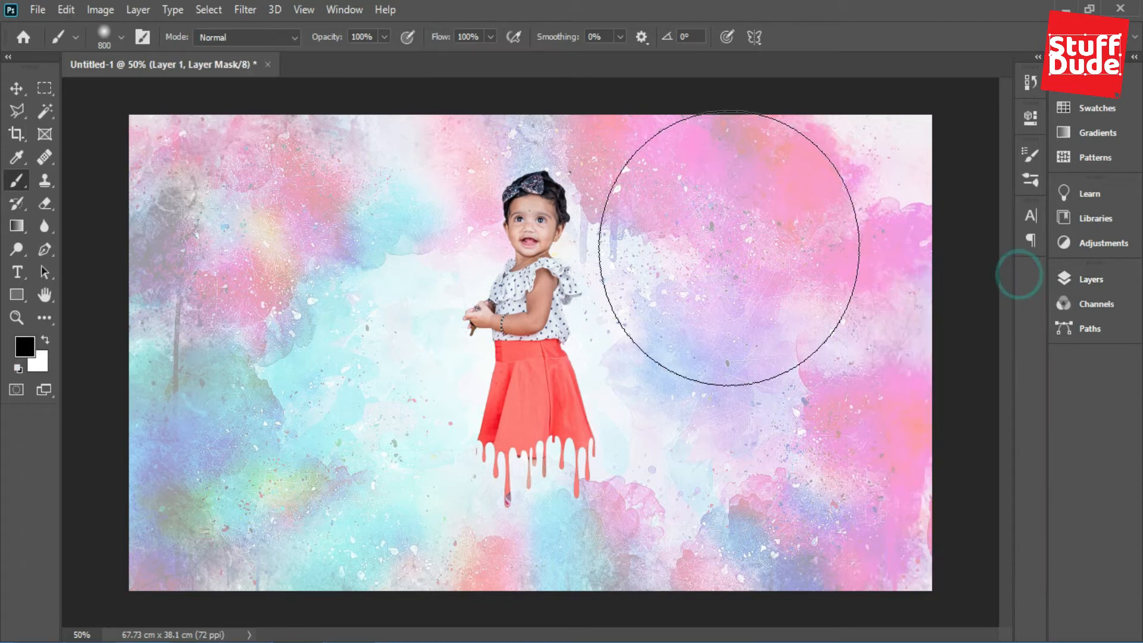
# Paint black on Layer 1's mask with the soft 800 px brush along the right and left sides of the picture
pyautogui.moveTo(737, 369); pyautogui.dragTo(780, 367)
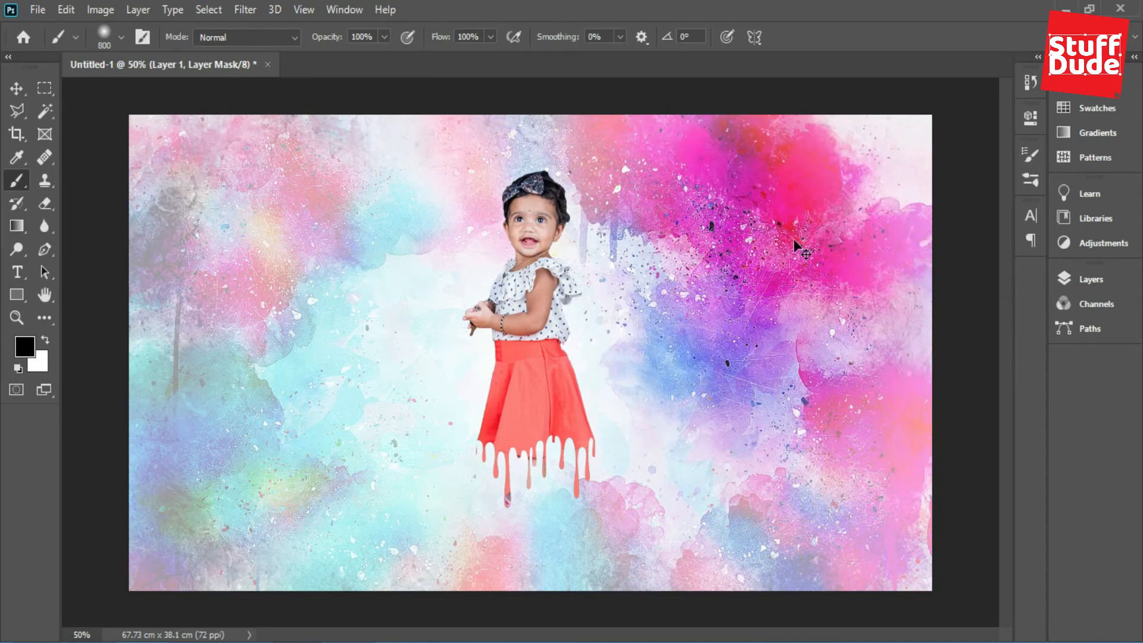
pyautogui.hotkey('ctrl', 'z')
pyautogui.moveTo(769, 185)
pyautogui.mouseDown()
pyautogui.moveTo(926, 331)
pyautogui.moveTo(891, 395)
pyautogui.mouseUp()
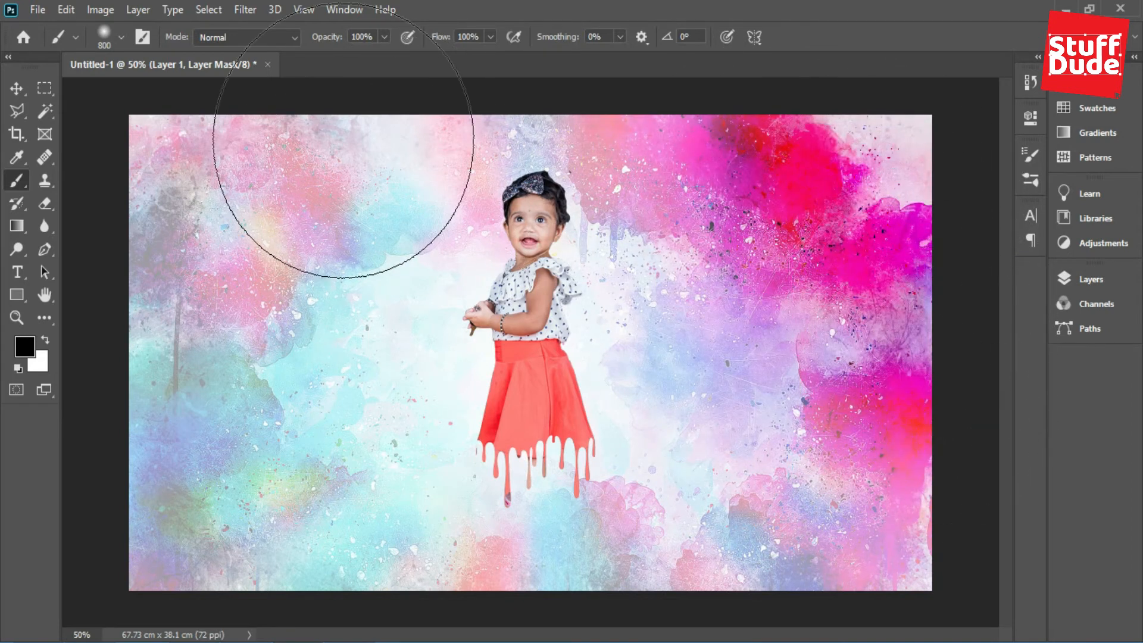
pyautogui.moveTo(226, 131)
pyautogui.mouseDown()
pyautogui.moveTo(168, 191)
pyautogui.moveTo(168, 180)
pyautogui.moveTo(153, 421)
pyautogui.moveTo(166, 515)
pyautogui.mouseUp()
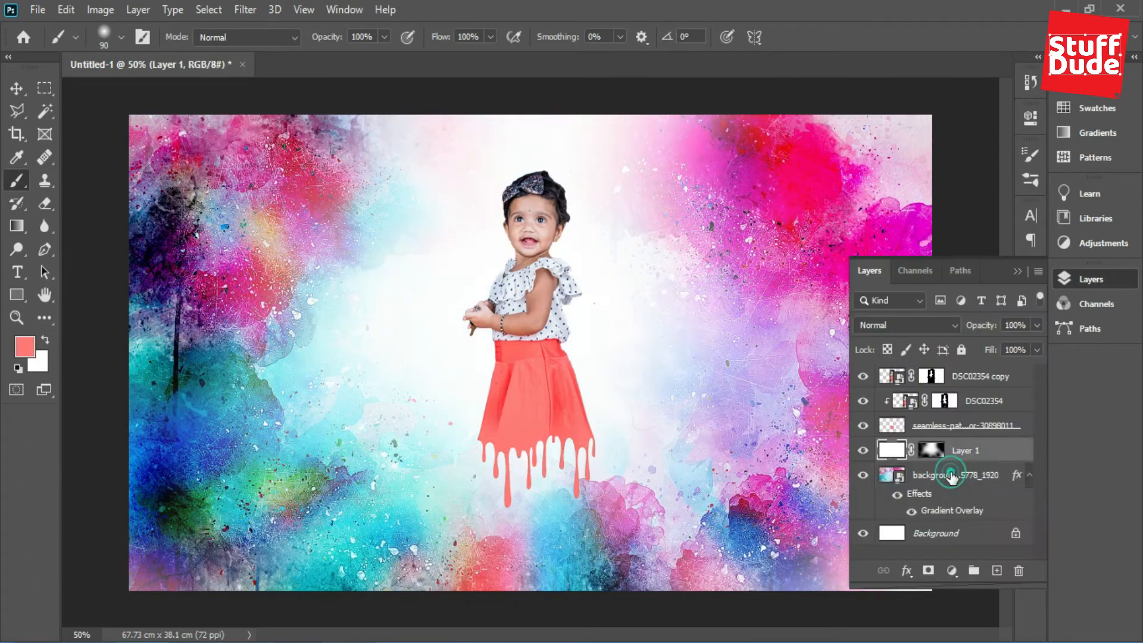
# Lower the opacity of the colourful background-2715778_1920 layer to 27%
pyautogui.click(950, 476)
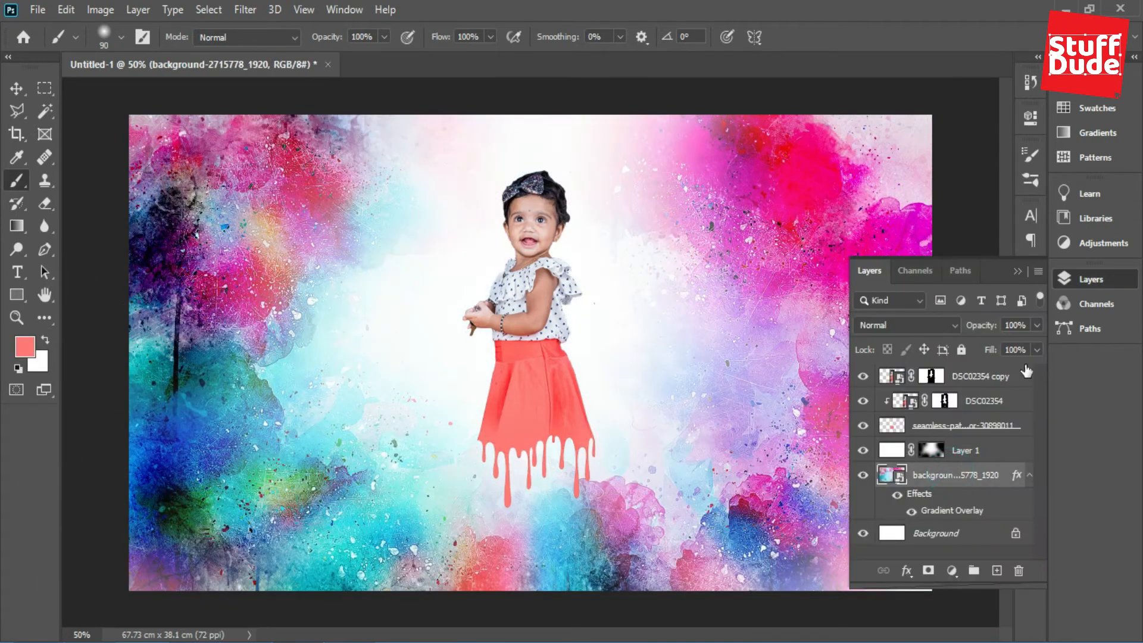
pyautogui.click(1037, 325)
pyautogui.moveTo(1014, 342); pyautogui.dragTo(991, 345)
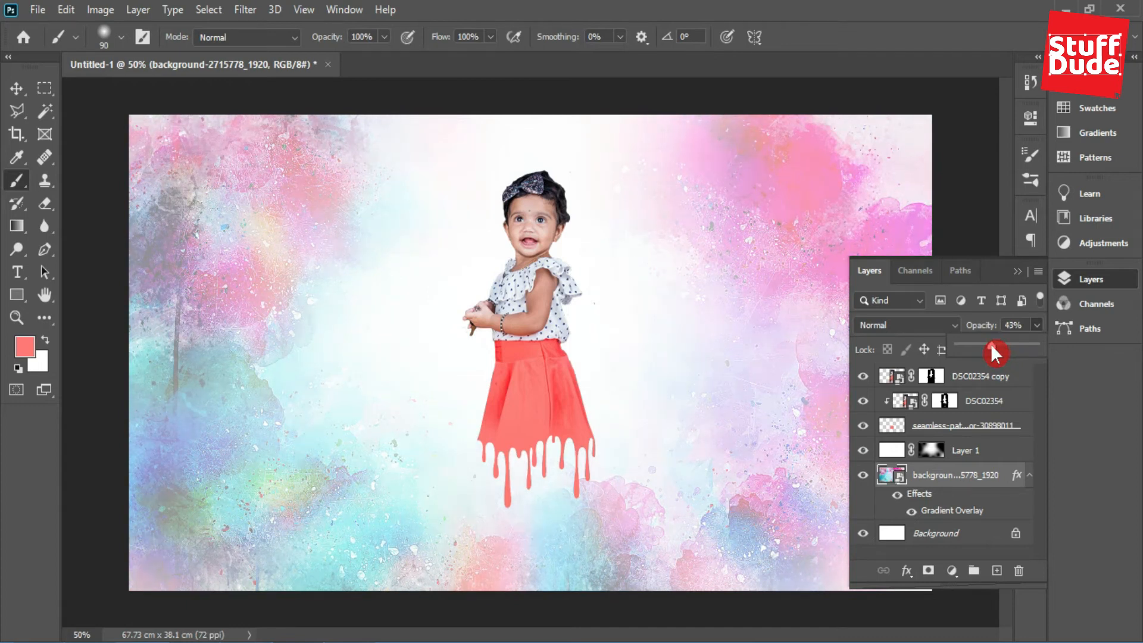
pyautogui.moveTo(988, 353); pyautogui.dragTo(978, 346)
# Merge the drip layer, DSC02354 and DSC02354 copy into a single layer
pyautogui.click(964, 425)
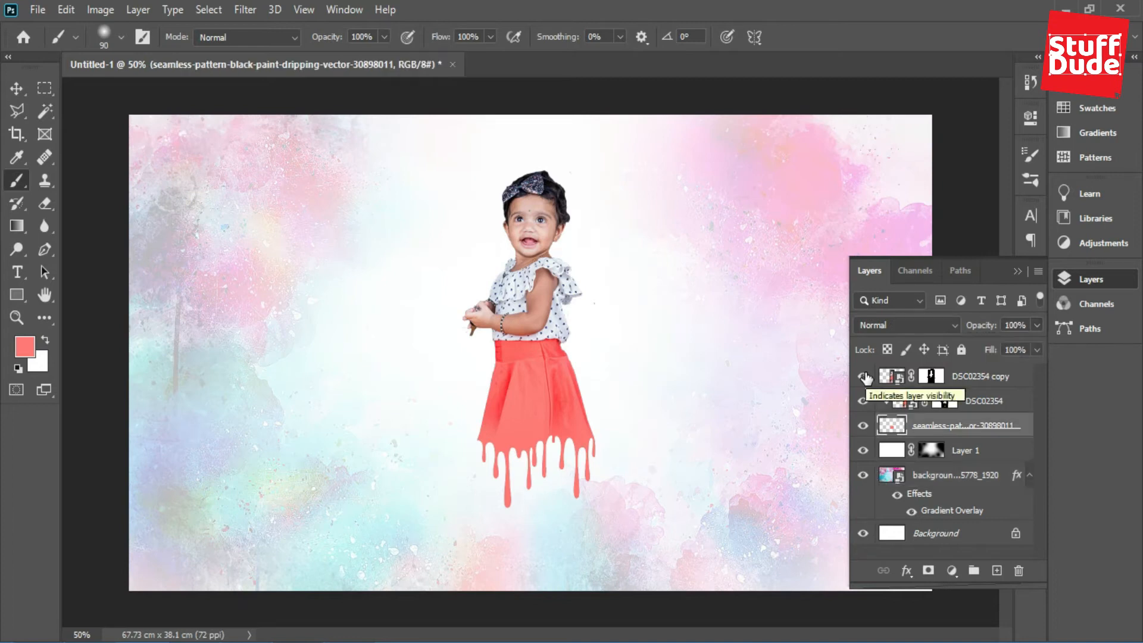
pyautogui.keyDown('shift'); pyautogui.click(988, 381); pyautogui.keyUp('shift')
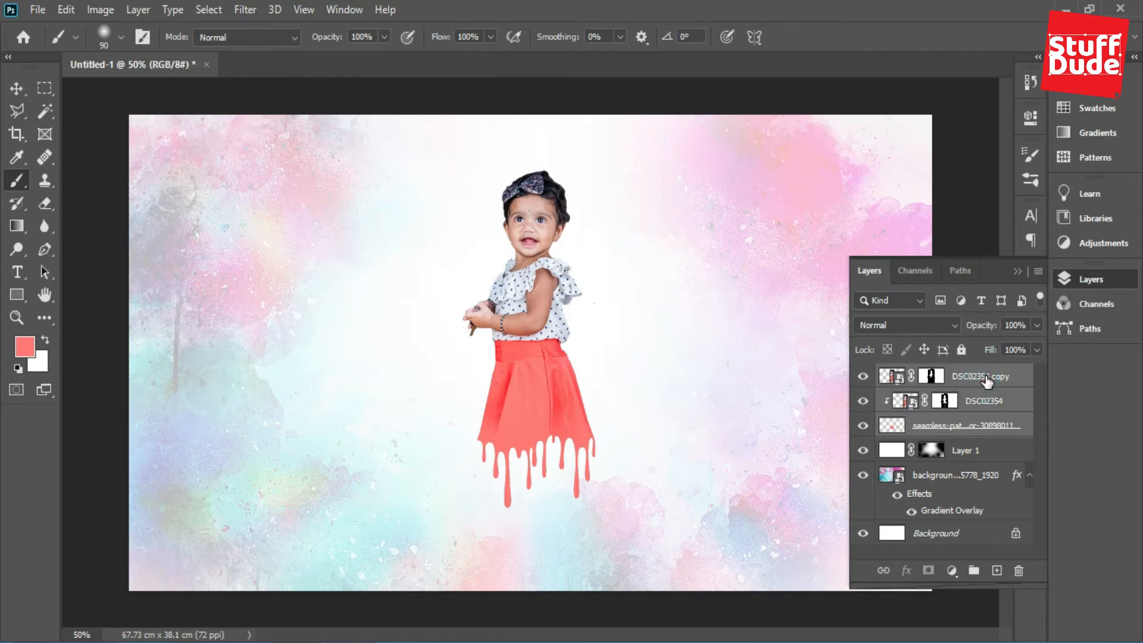
pyautogui.rightClick(1003, 409)
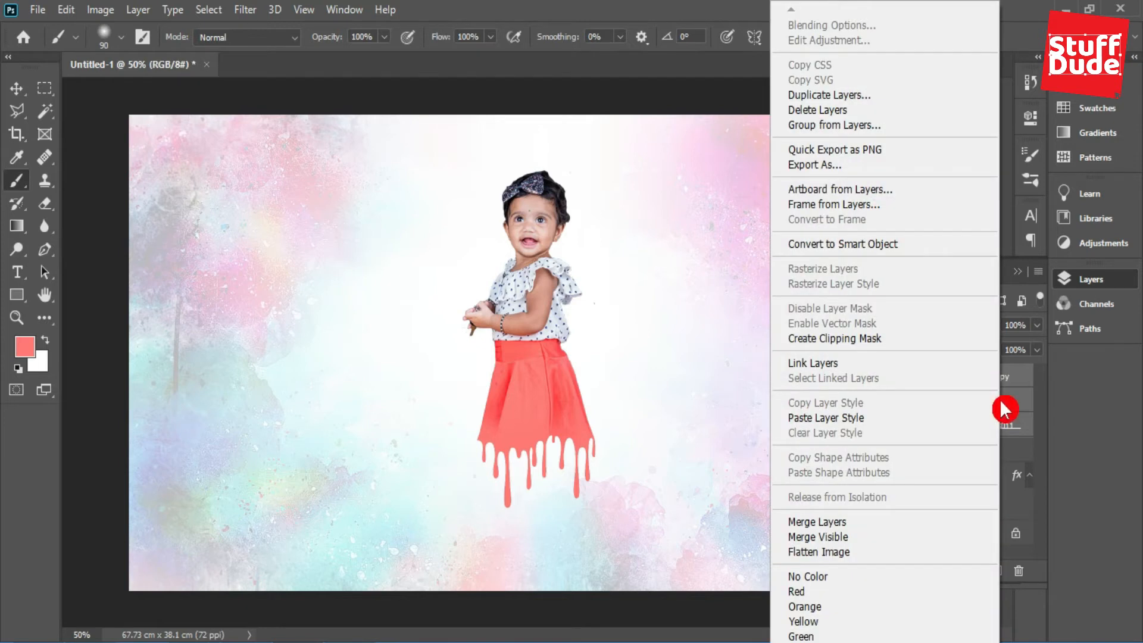
pyautogui.click(842, 522)
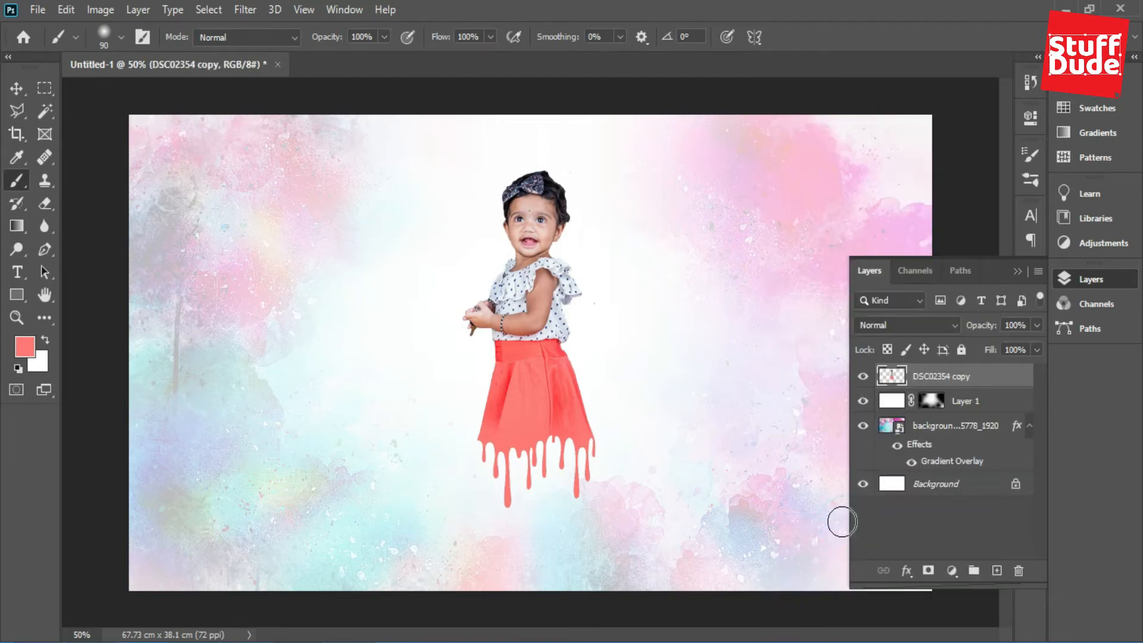
# Give the merged girl layer a Multiply drop shadow with 55% opacity, 111° angle, 11 px distance and 10 px size
pyautogui.click(906, 570)
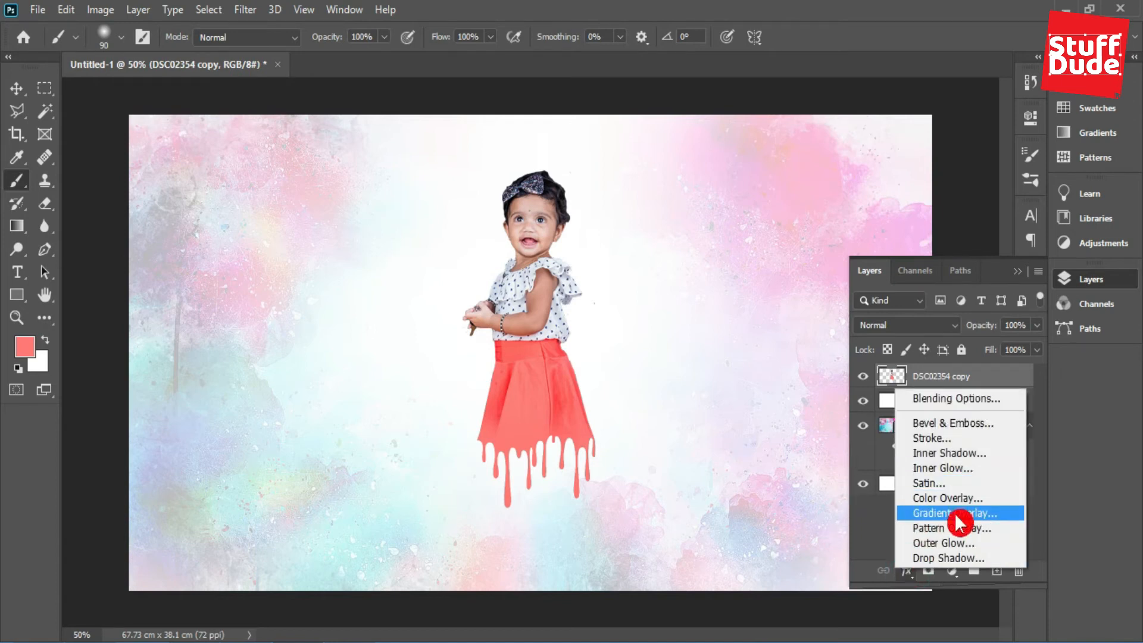
pyautogui.click(959, 558)
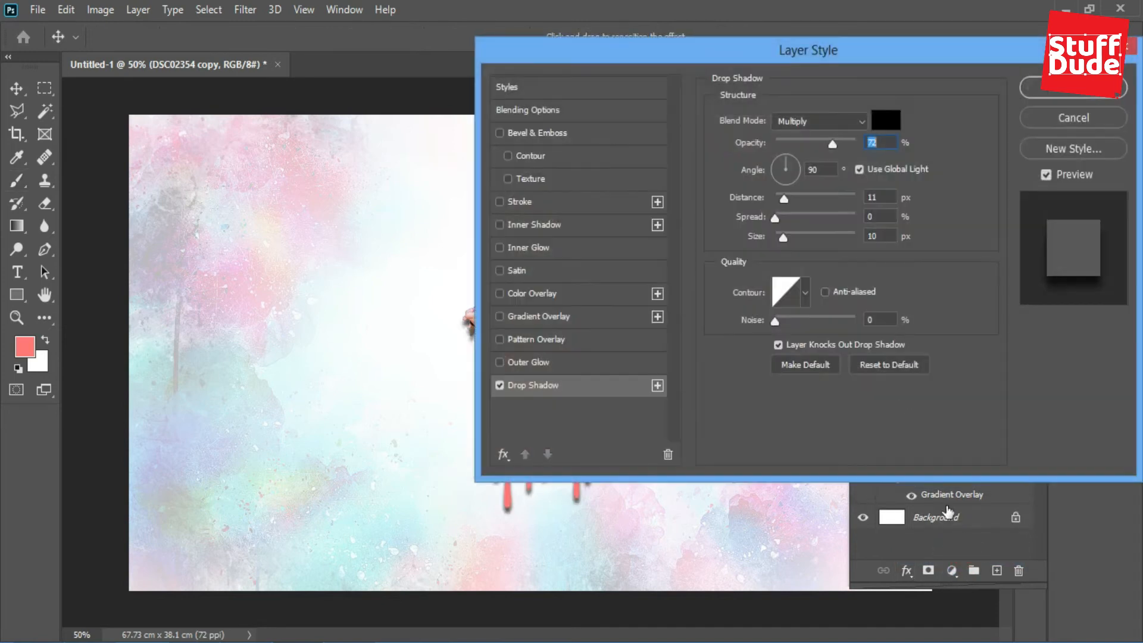
pyautogui.moveTo(634, 55); pyautogui.dragTo(837, 77)
pyautogui.moveTo(1040, 171); pyautogui.dragTo(1029, 176)
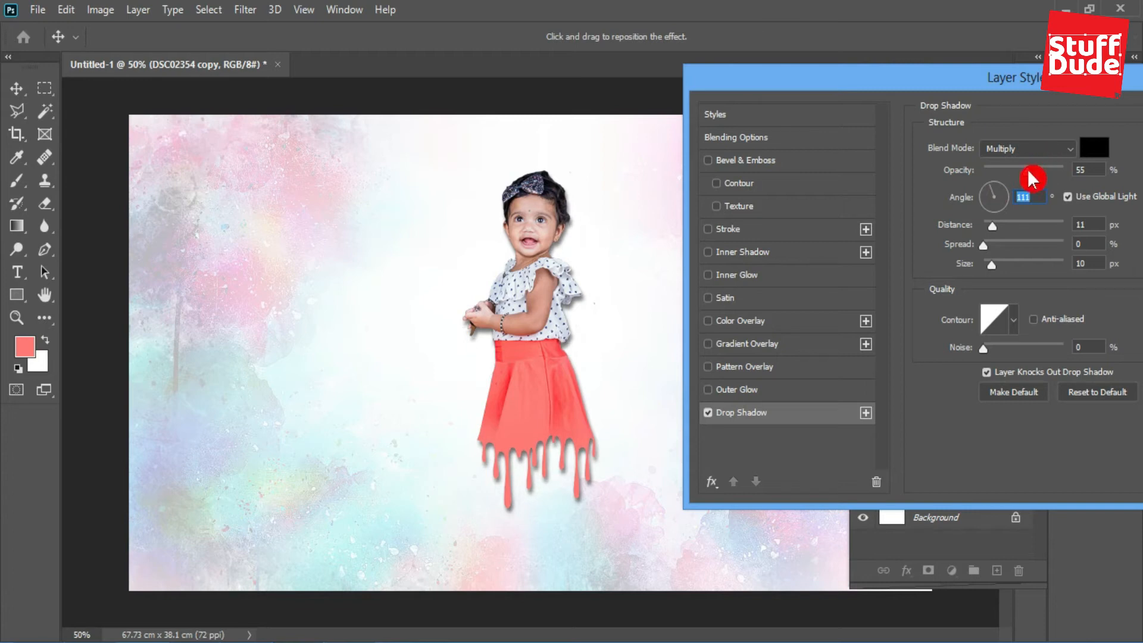
pyautogui.press('Return')
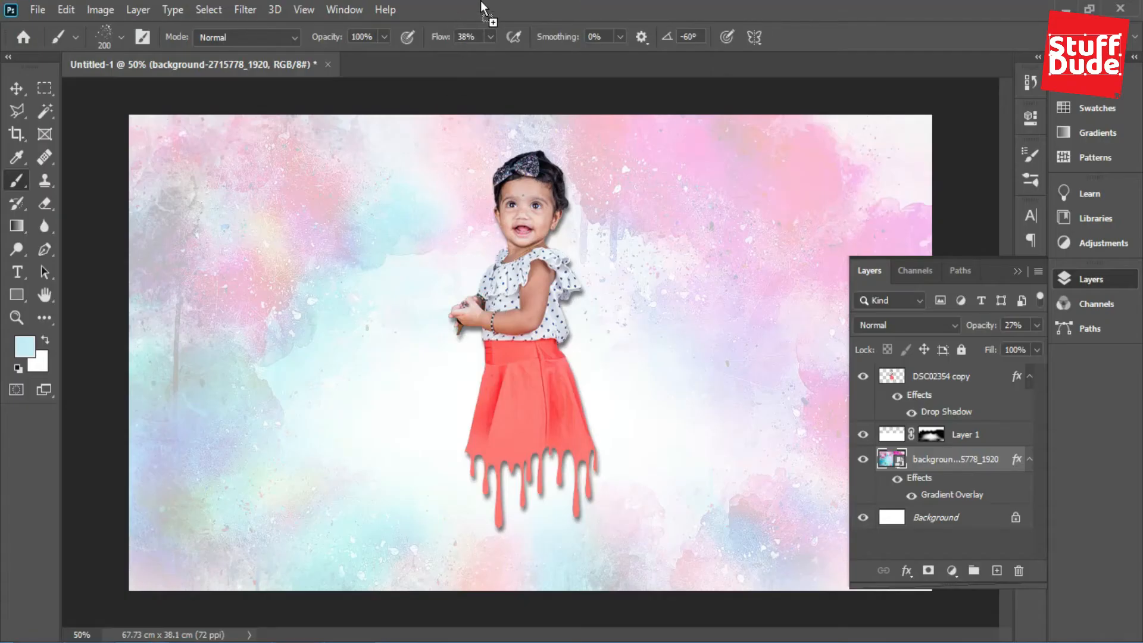
# Open background-2715778_1920.jpg as its own document, sample a pink from it, and return to the Untitled-1 composition
pyautogui.moveTo(481, 1); pyautogui.dragTo(481, 7)
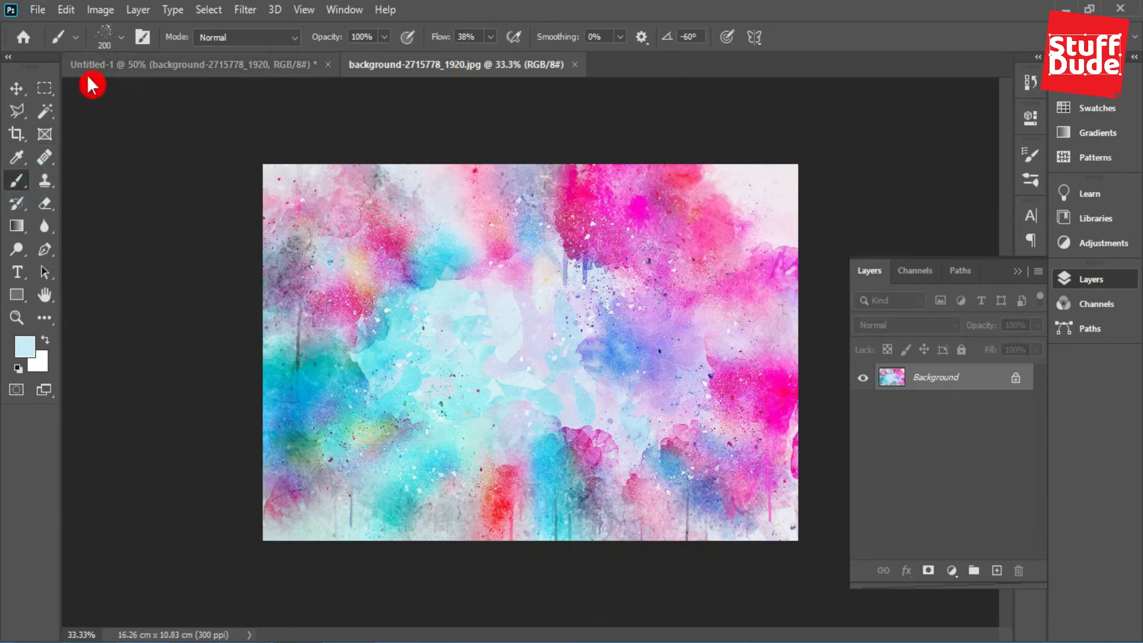
pyautogui.keyDown('alt'); pyautogui.click(385, 235); pyautogui.keyUp('alt')
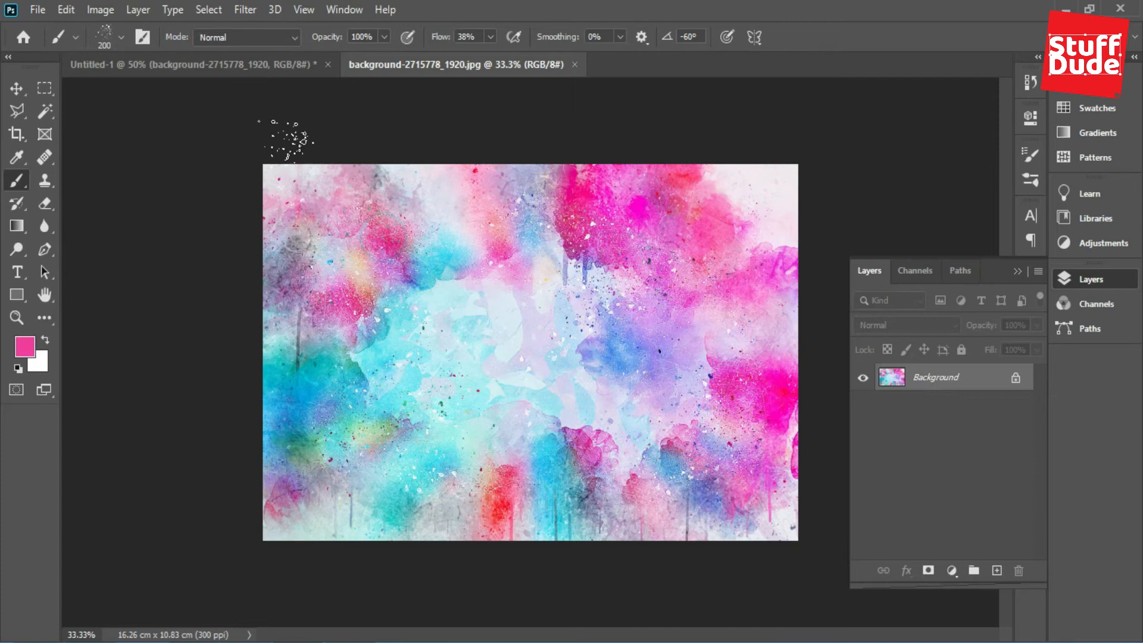
pyautogui.click(244, 63)
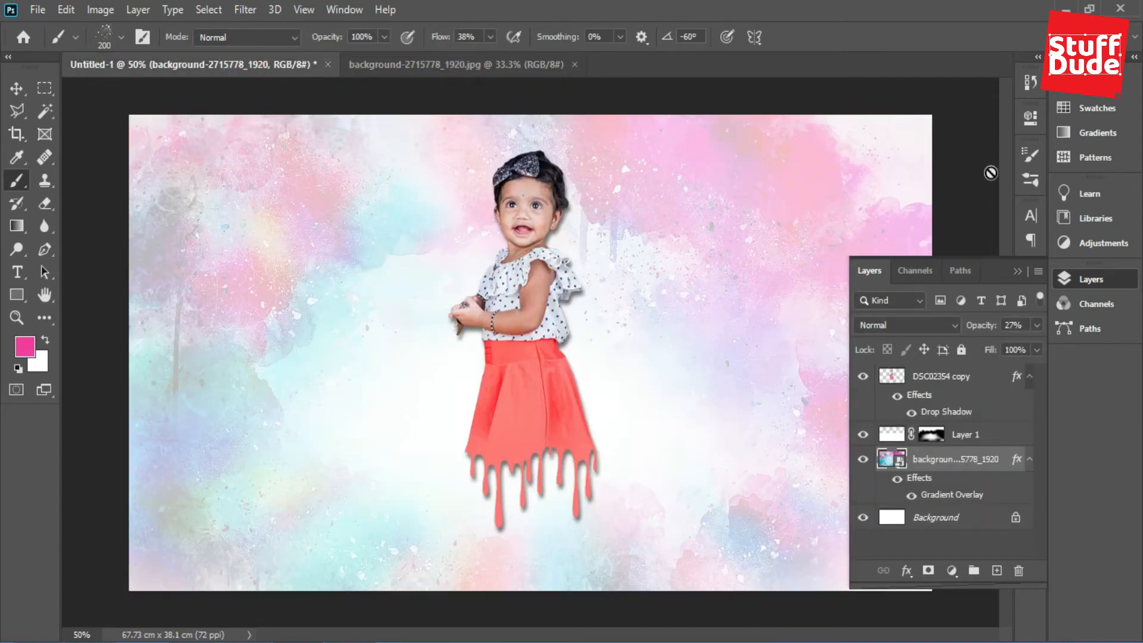
# Choose the 284 px splatter brush, reduce its scatter and set its size jitter to 14%
pyautogui.click(123, 40)
pyautogui.click(120, 177)
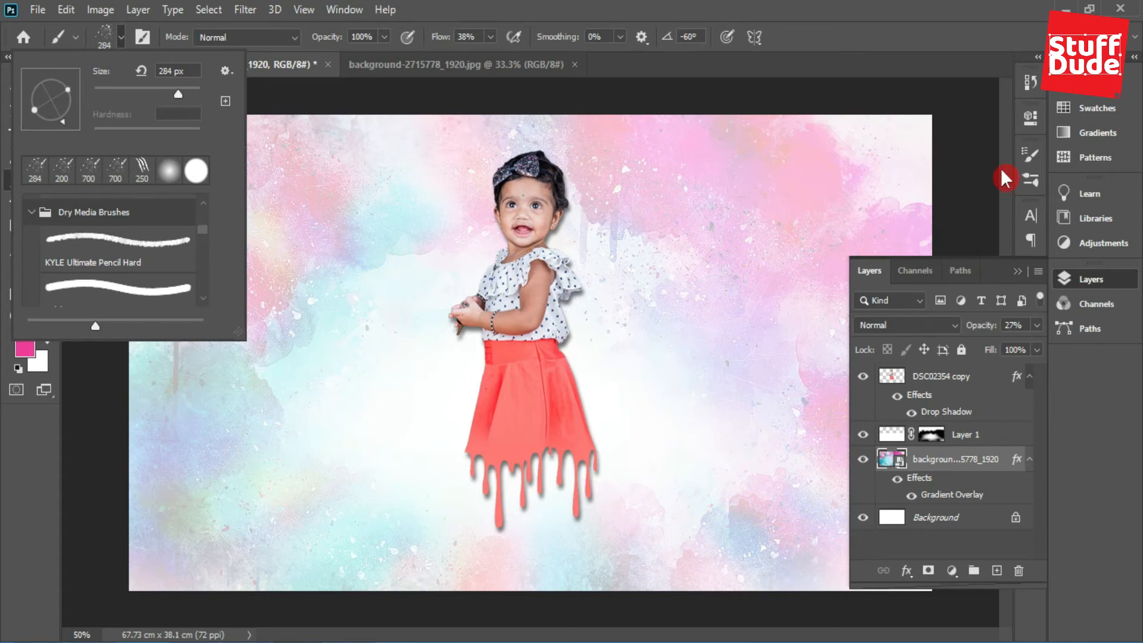
pyautogui.click(1031, 159)
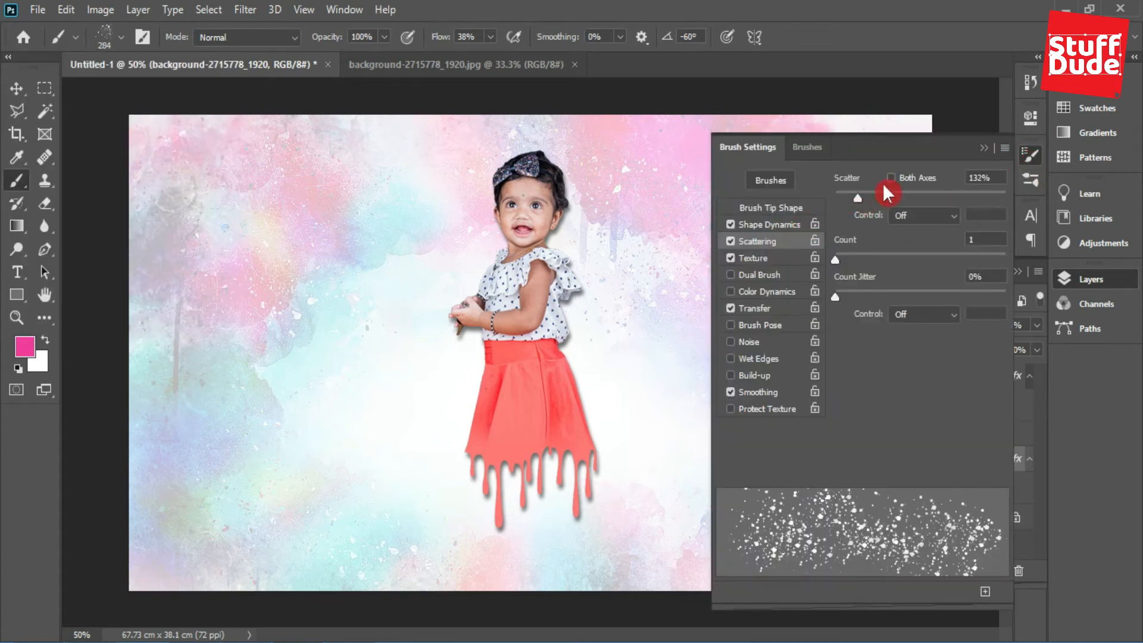
pyautogui.moveTo(859, 198); pyautogui.dragTo(843, 201)
pyautogui.click(775, 224)
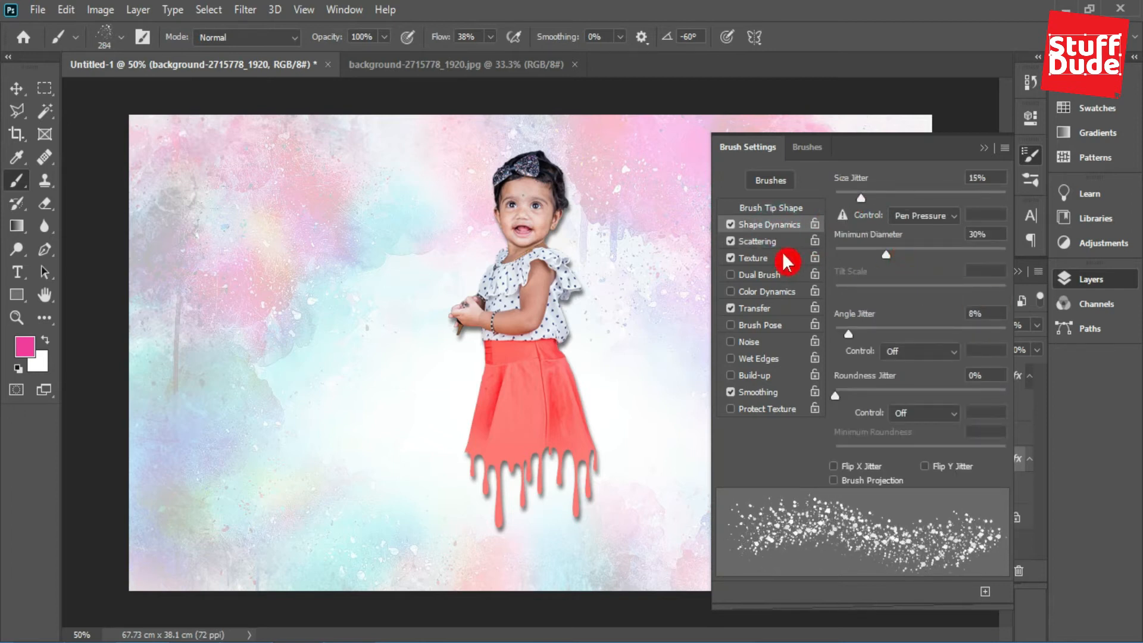
pyautogui.moveTo(855, 186)
pyautogui.mouseDown()
pyautogui.moveTo(845, 195)
pyautogui.moveTo(858, 197)
pyautogui.mouseUp()
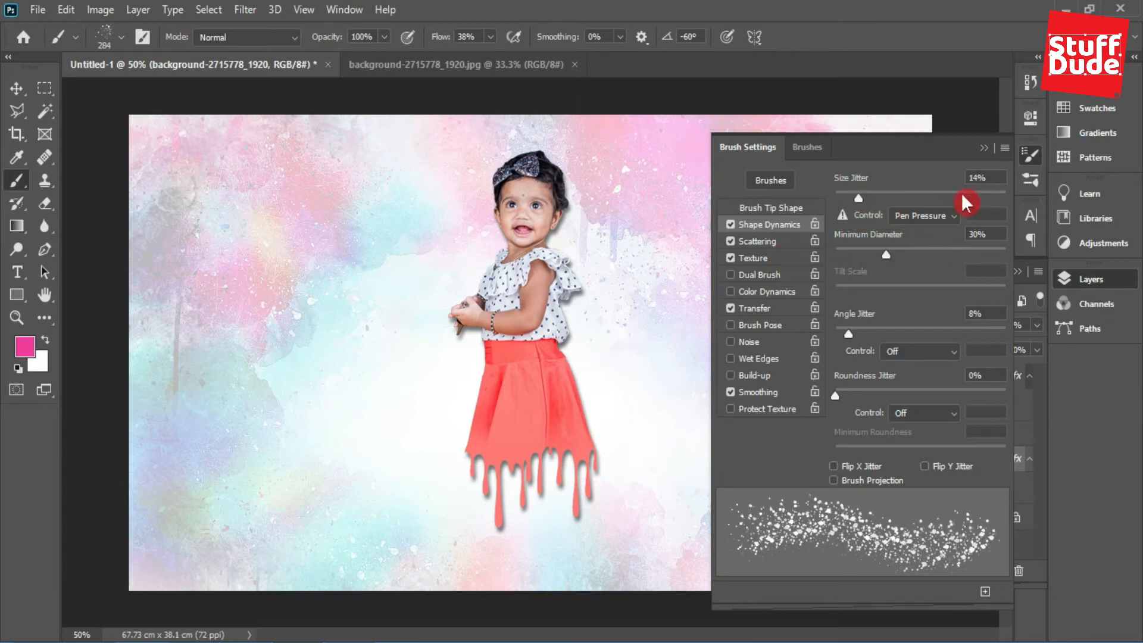
pyautogui.click(986, 145)
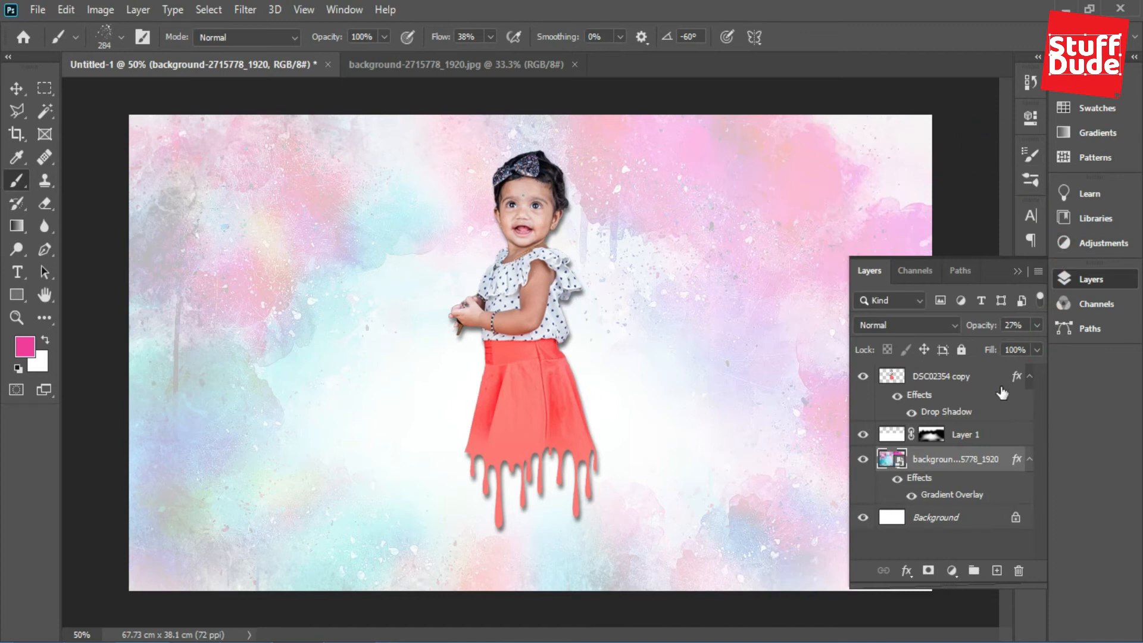
# Add a new layer above Layer 1 and paint pink splatters around the skirt with the splatter brush at 700 px
pyautogui.click(973, 442)
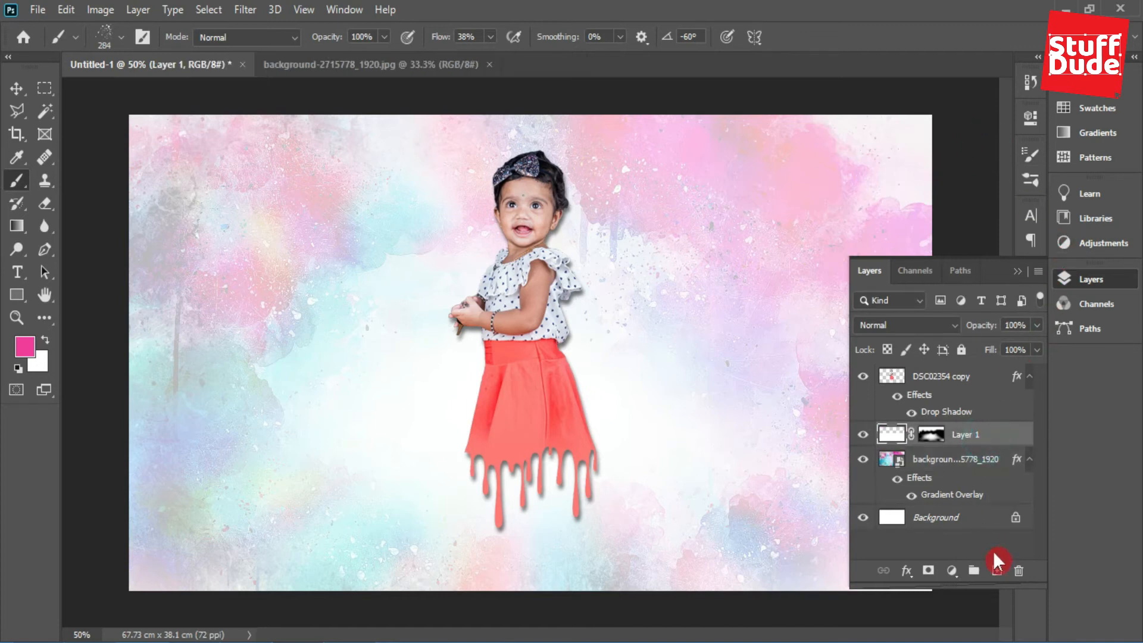
pyautogui.click(997, 571)
pyautogui.moveTo(539, 404)
pyautogui.mouseDown()
pyautogui.moveTo(494, 435)
pyautogui.moveTo(453, 440)
pyautogui.mouseUp()
# Sample magenta, lavender and blue from the background image document and stamp blue splatters around the skirt on Layer 2
pyautogui.hotkey('ctrl', 'Tab')
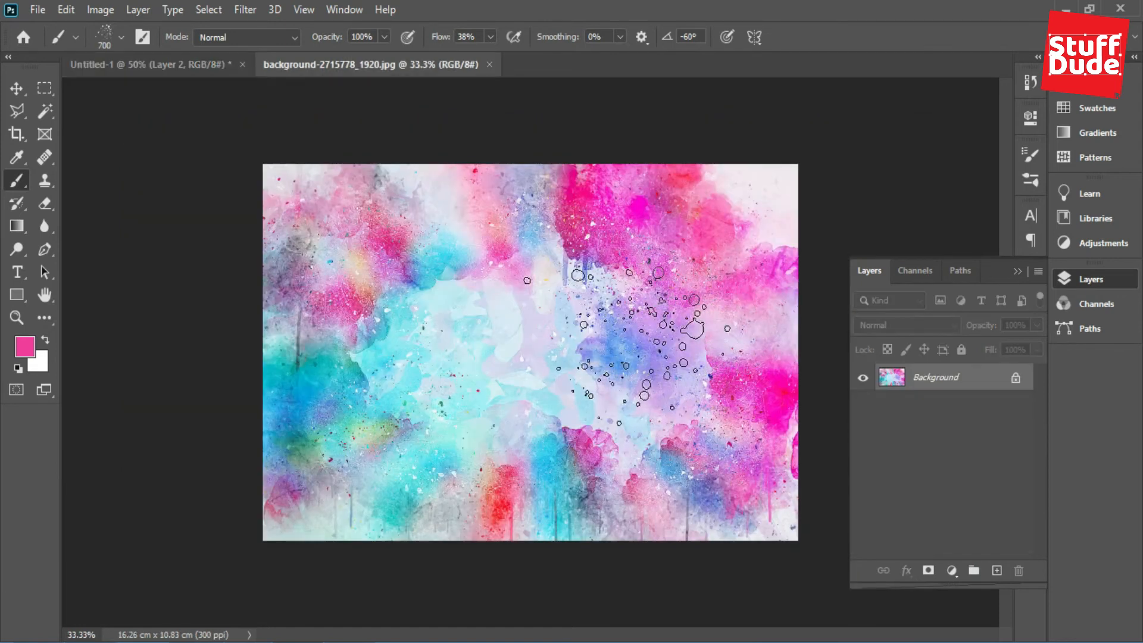
pyautogui.keyDown('alt'); pyautogui.click(639, 212); pyautogui.keyUp('alt')
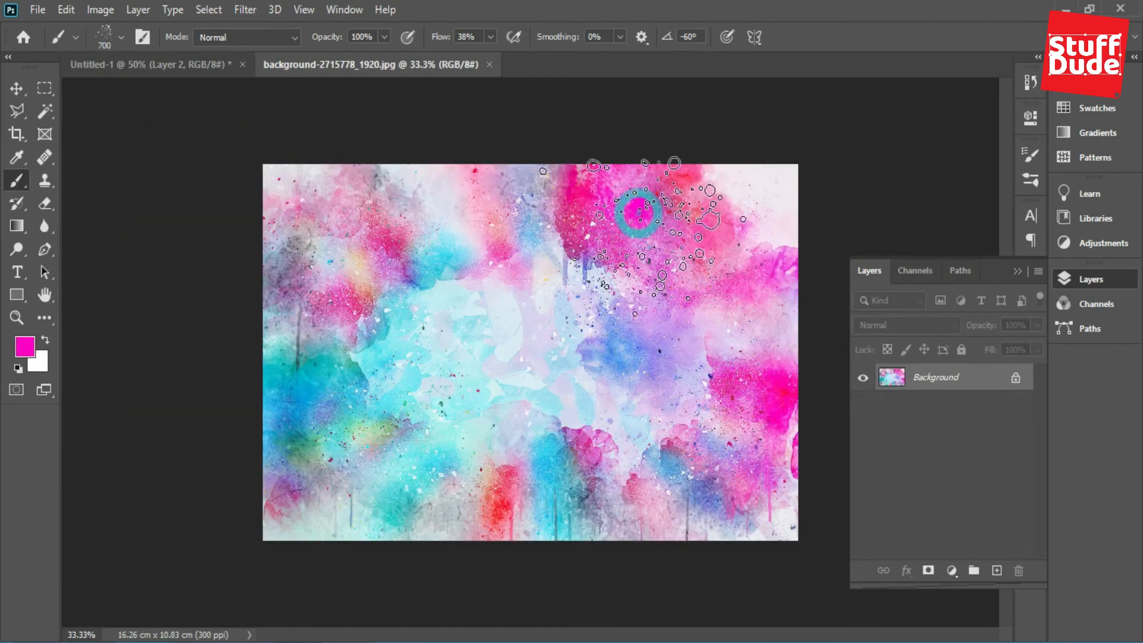
pyautogui.keyDown('alt'); pyautogui.click(604, 336); pyautogui.keyUp('alt')
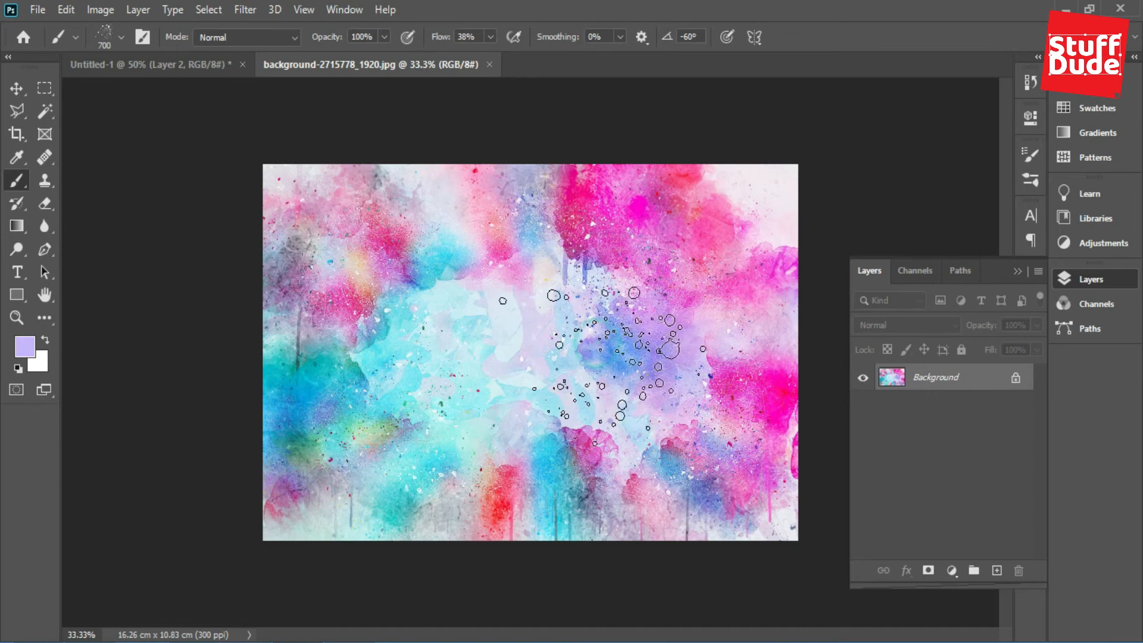
pyautogui.keyDown('alt'); pyautogui.click(455, 257); pyautogui.keyUp('alt')
pyautogui.hotkey('ctrl', 'Tab')
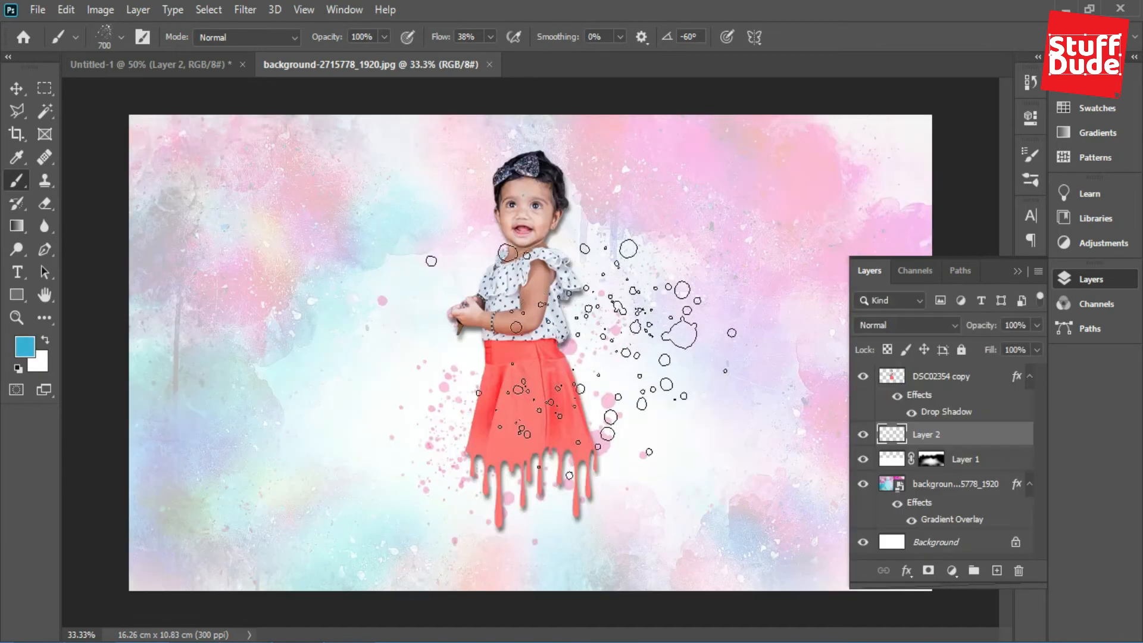
pyautogui.click(529, 418)
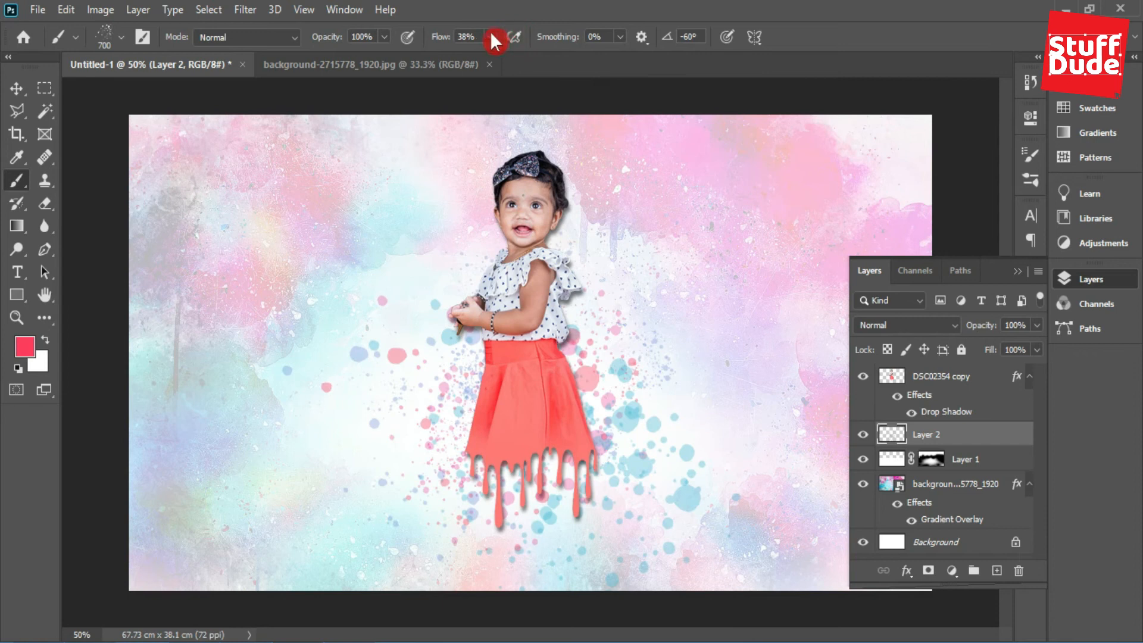
# Set the brush flow to 100% and stamp red, magenta and teal splatters around the skirt, reducing the brush size to 250 px
pyautogui.click(490, 37)
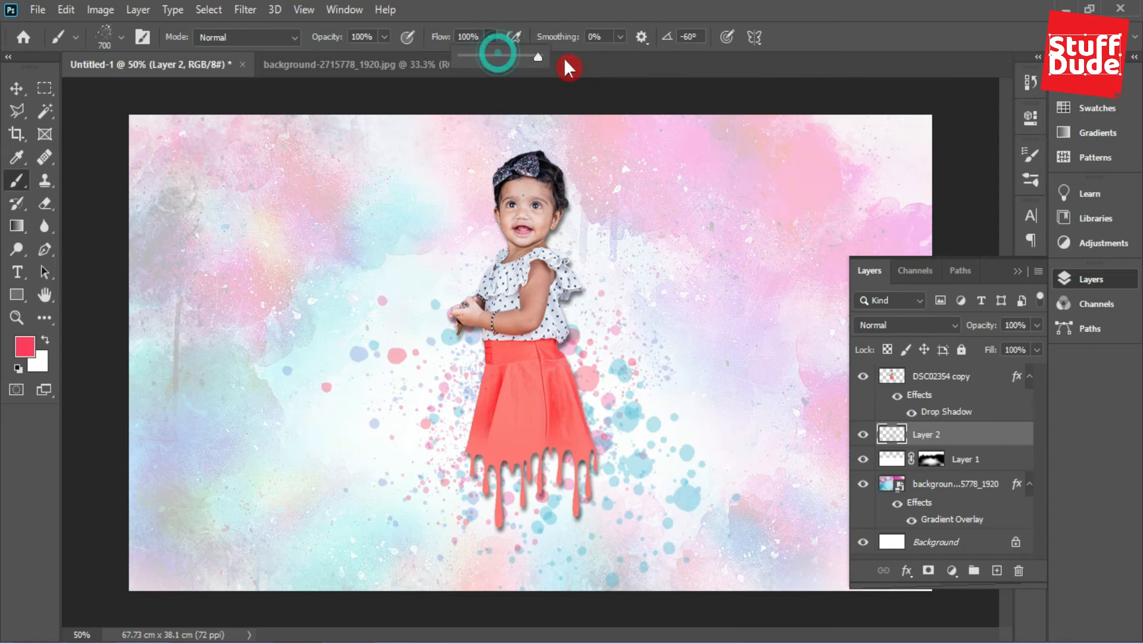
pyautogui.click(485, 393)
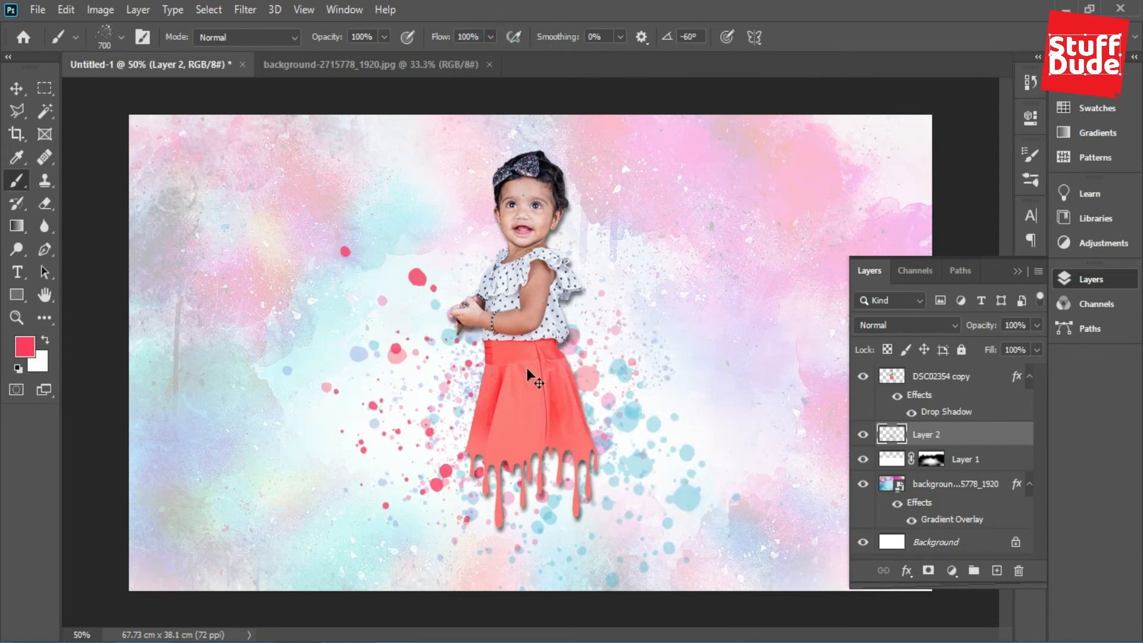
pyautogui.press('[')
pyautogui.press('[')
pyautogui.press('[')
pyautogui.press('[')
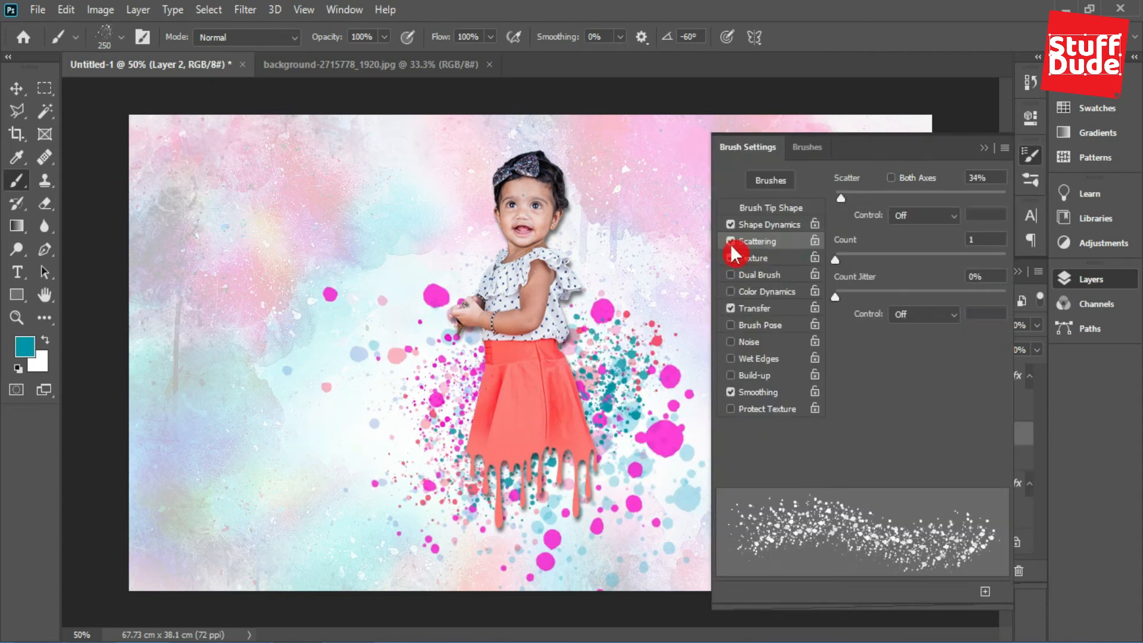
# Turn off scattering for the splatter brush and set its size jitter to 38%
pyautogui.click(730, 241)
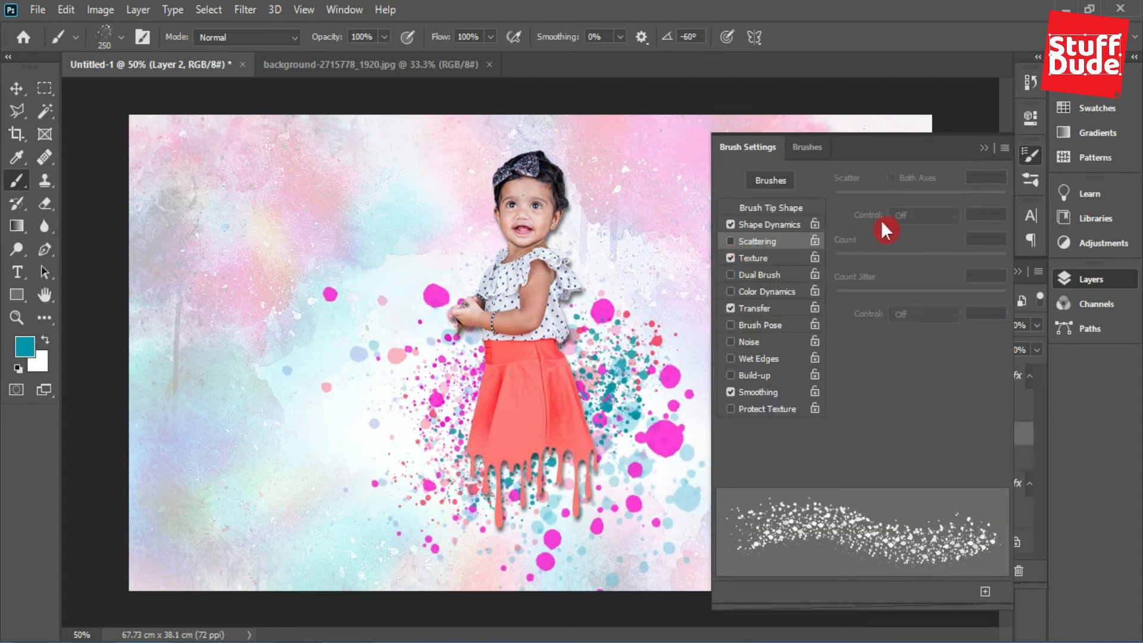
pyautogui.click(779, 225)
pyautogui.moveTo(858, 198); pyautogui.dragTo(901, 198)
# Choose the rough-edged 60 px brush tip with a 14° angle and 3% spacing
pyautogui.click(799, 205)
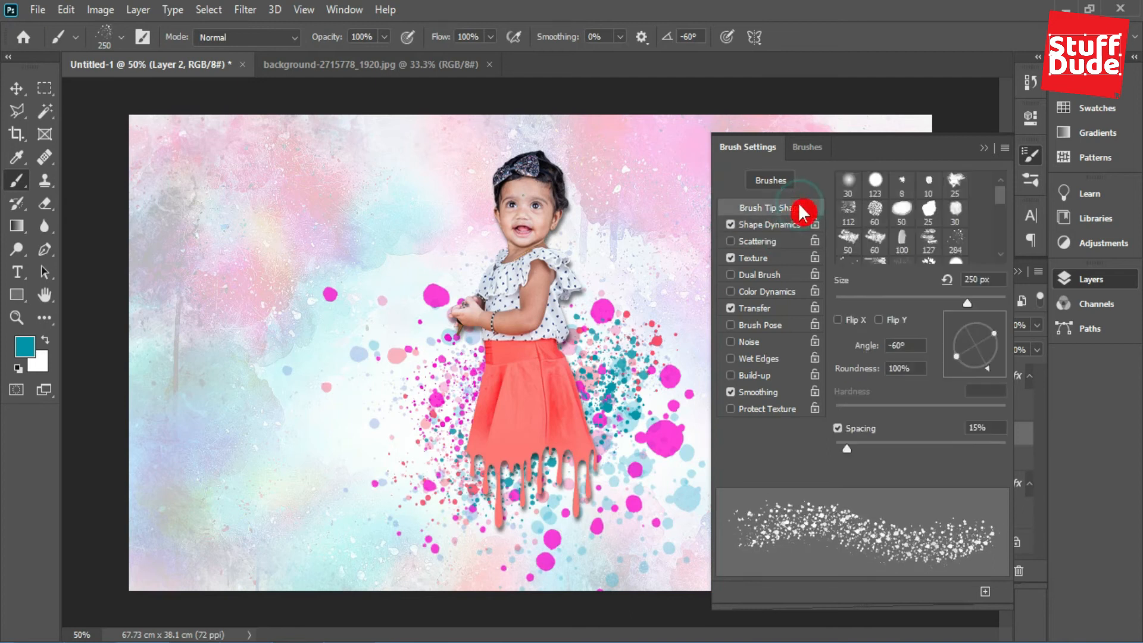
pyautogui.moveTo(964, 301)
pyautogui.mouseDown()
pyautogui.moveTo(952, 301)
pyautogui.moveTo(983, 301)
pyautogui.mouseUp()
pyautogui.moveTo(998, 194); pyautogui.dragTo(1001, 203)
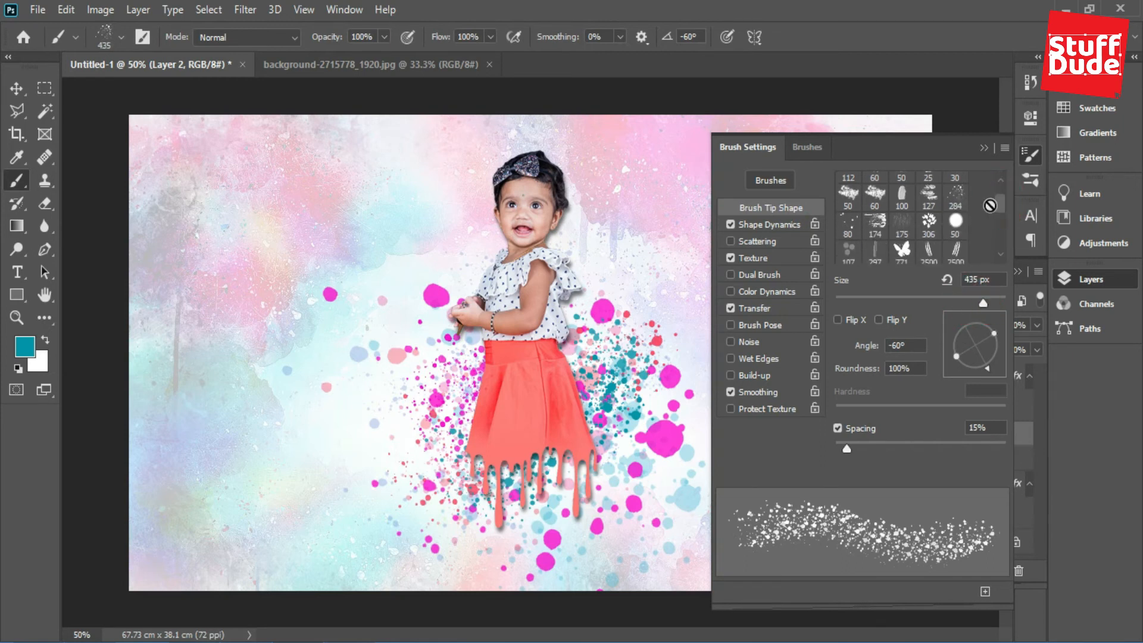
pyautogui.click(873, 197)
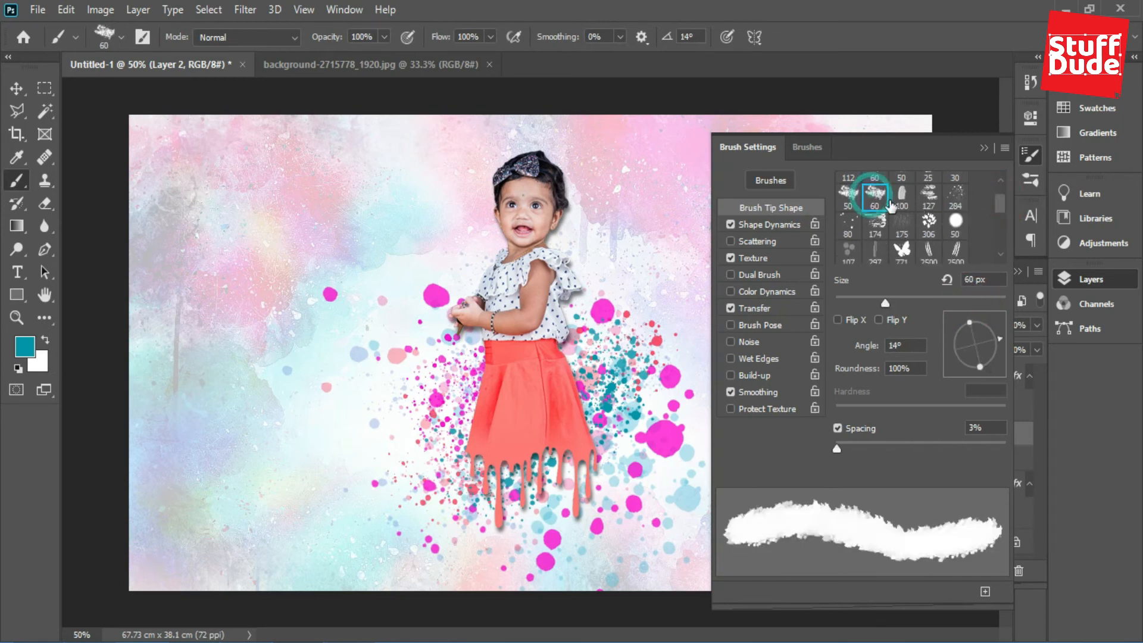
# Enable scattering for the 60 px brush with a scatter of 74% and a count of 4
pyautogui.click(755, 240)
pyautogui.click(1030, 154)
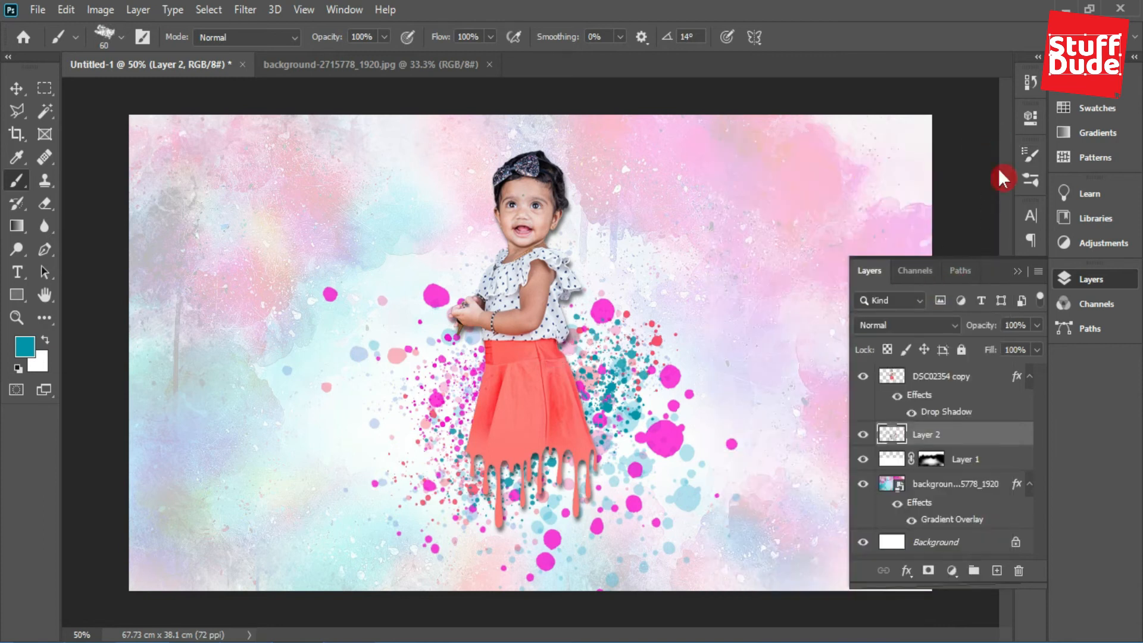
pyautogui.click(1028, 152)
pyautogui.moveTo(852, 198)
pyautogui.mouseDown()
pyautogui.moveTo(873, 199)
pyautogui.moveTo(845, 199)
pyautogui.mouseUp()
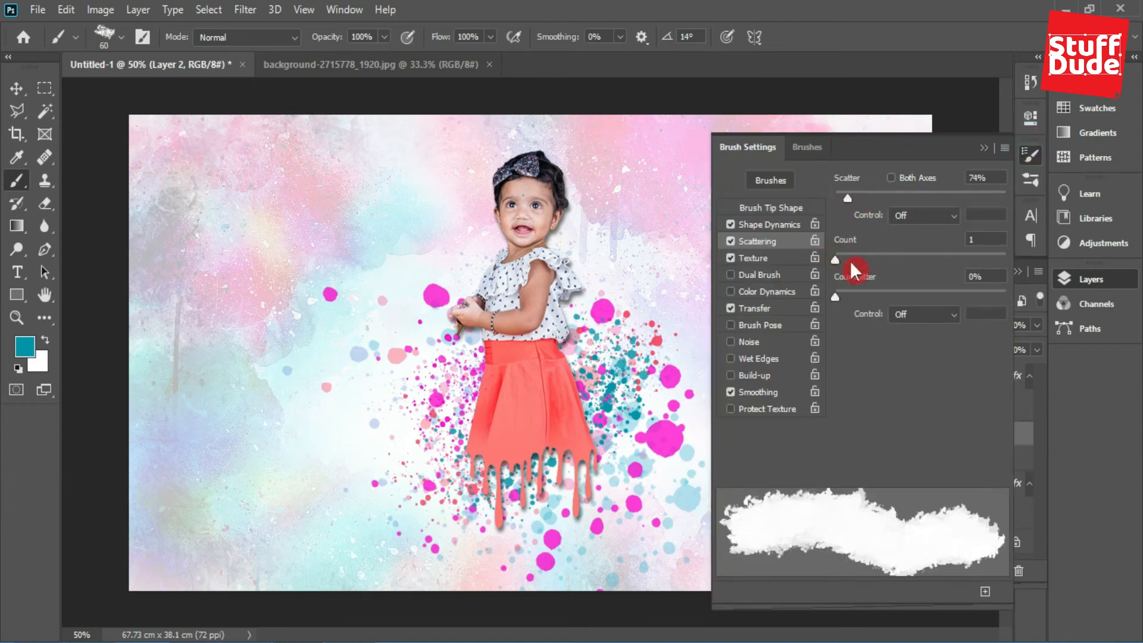
pyautogui.moveTo(837, 255)
pyautogui.mouseDown()
pyautogui.moveTo(877, 259)
pyautogui.moveTo(863, 259)
pyautogui.mouseUp()
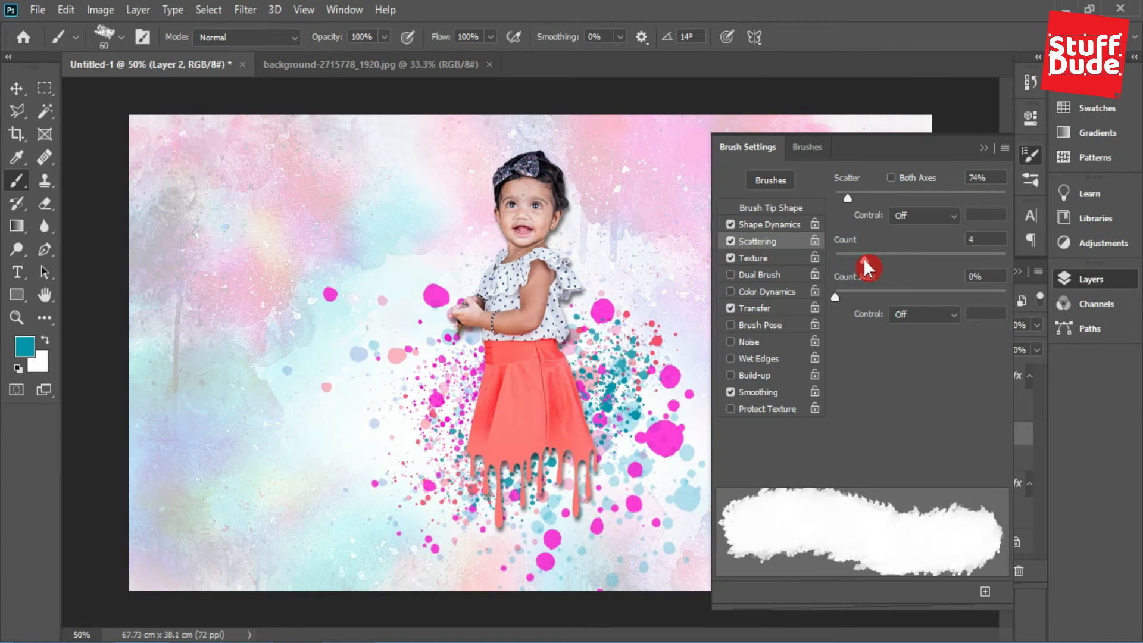
# Set the brush's minimum diameter to 16% and its angle jitter to 44%, and close the brush settings
pyautogui.click(774, 225)
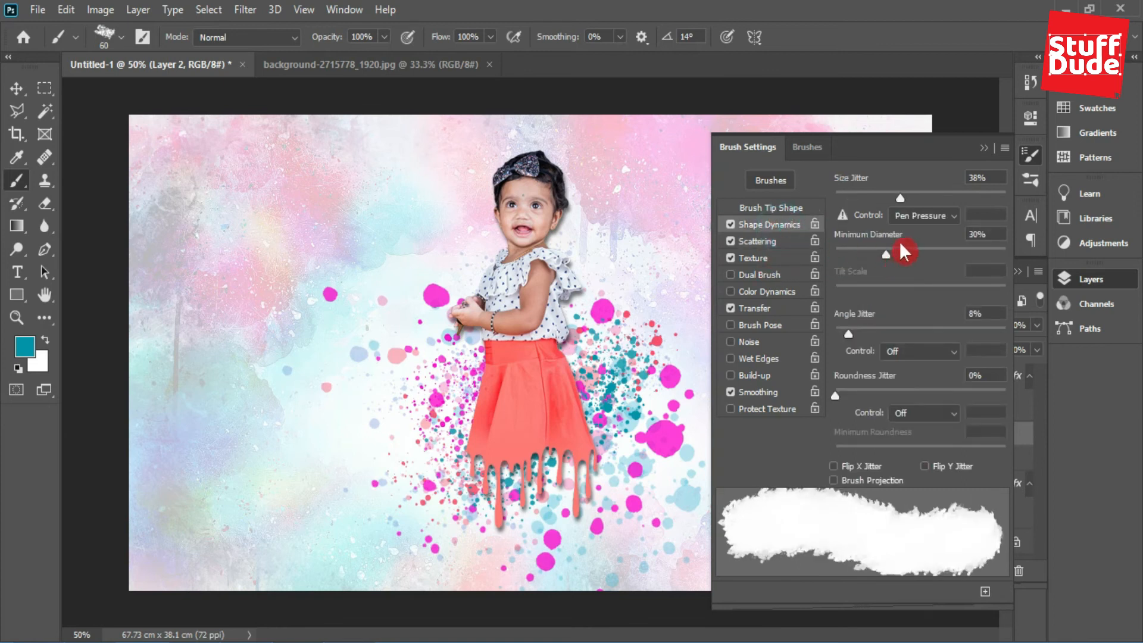
pyautogui.moveTo(864, 256); pyautogui.dragTo(861, 256)
pyautogui.moveTo(852, 330); pyautogui.dragTo(908, 327)
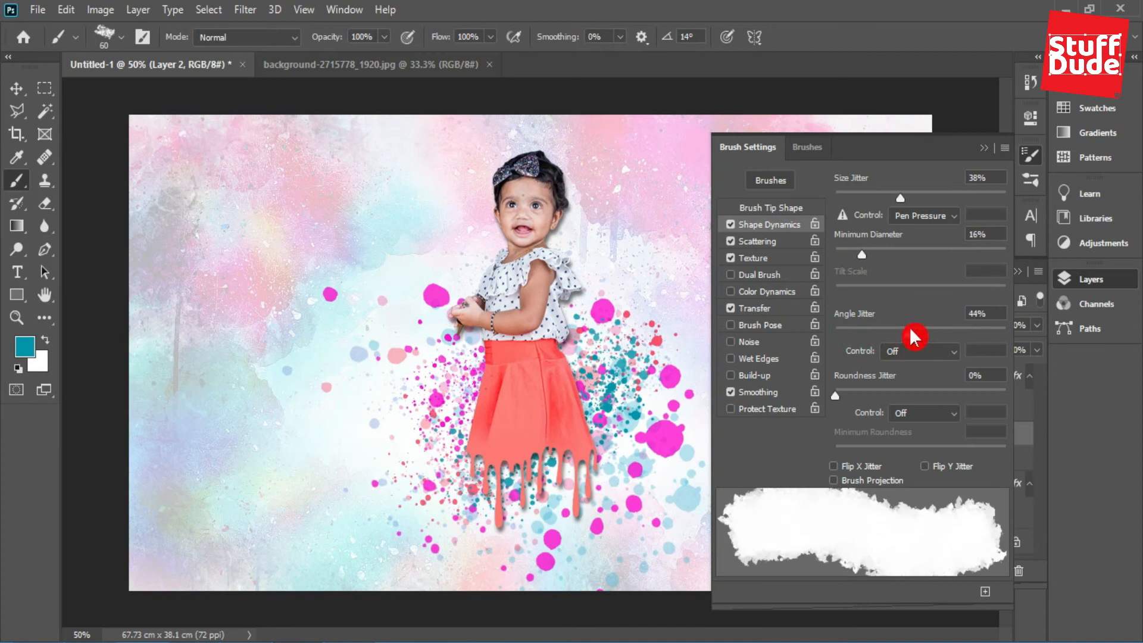
pyautogui.click(989, 148)
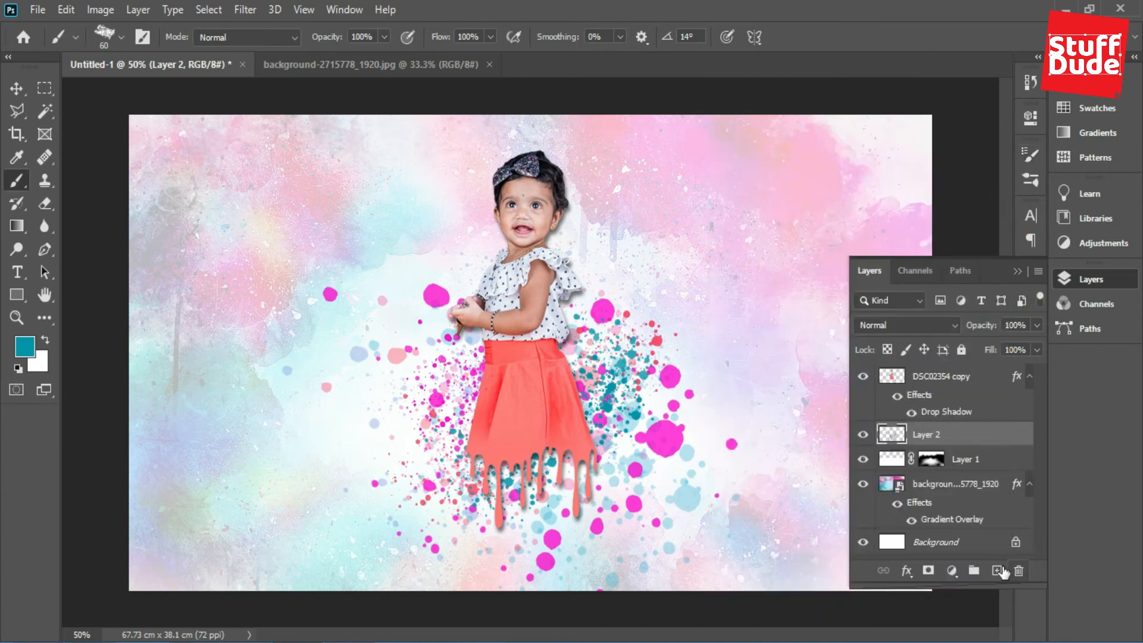
# Add a new layer above Layer 2 and paint teal and magenta patches behind the skirt with the brush at 250 px
pyautogui.click(996, 570)
pyautogui.press(']')
pyautogui.press(']')
pyautogui.press(']')
pyautogui.press(']')
pyautogui.press(']')
pyautogui.press(']')
pyautogui.press(']')
pyautogui.press(']')
pyautogui.press(']')
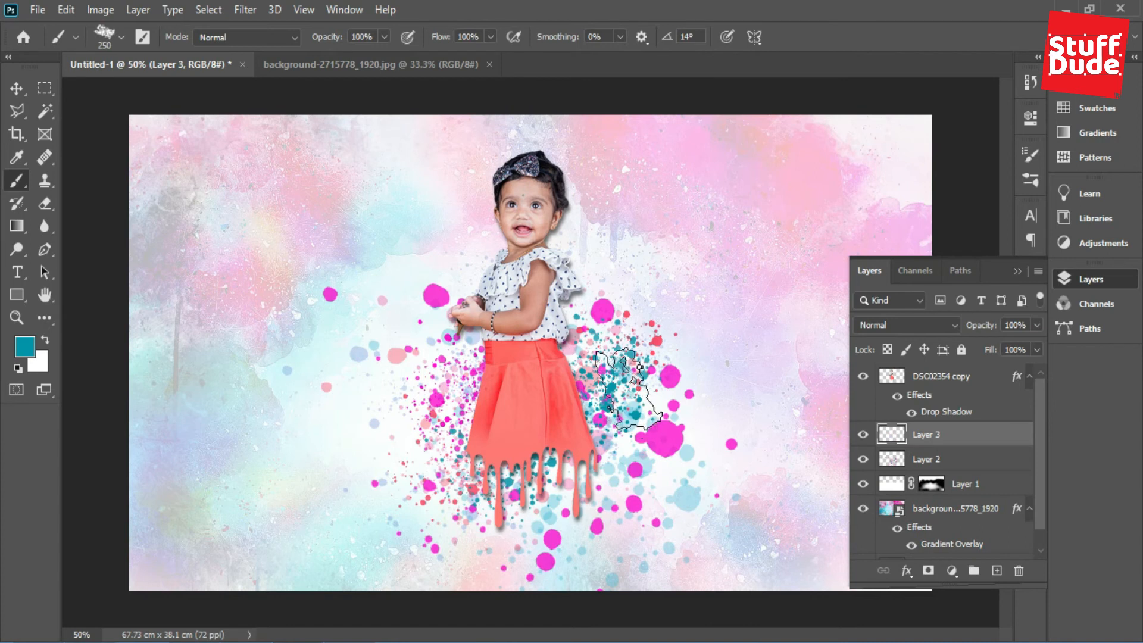
pyautogui.click(628, 388)
pyautogui.press('alt')
pyautogui.click(521, 441)
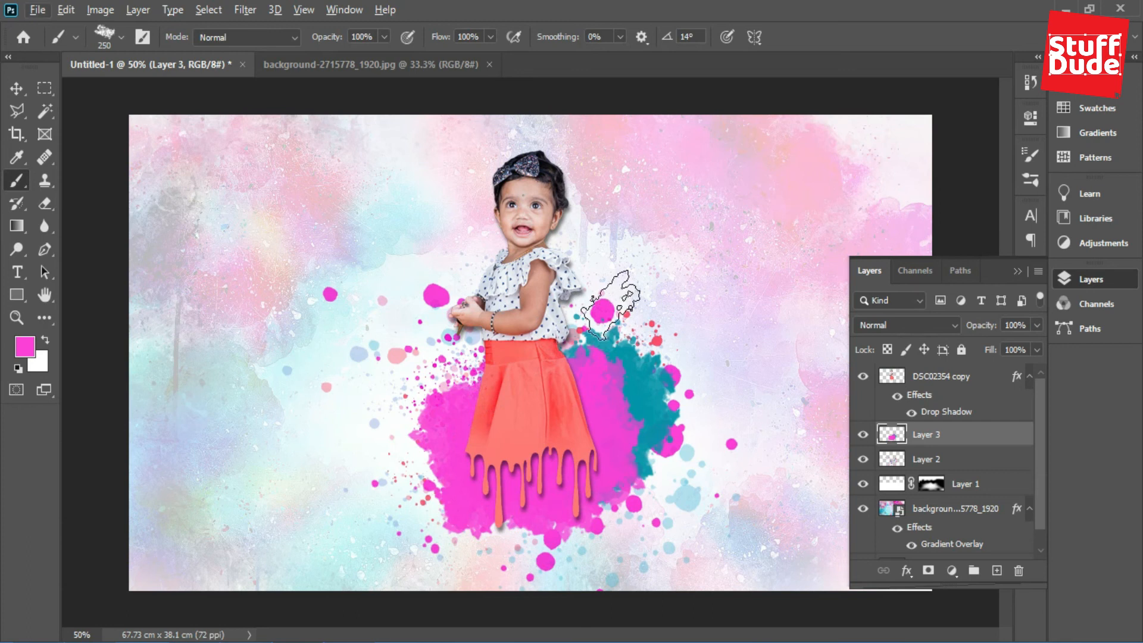
# Sample a coral pink from the background image document and paint it beside the skirt and behind the girl's top on Layer 3
pyautogui.hotkey('ctrl', 'Tab')
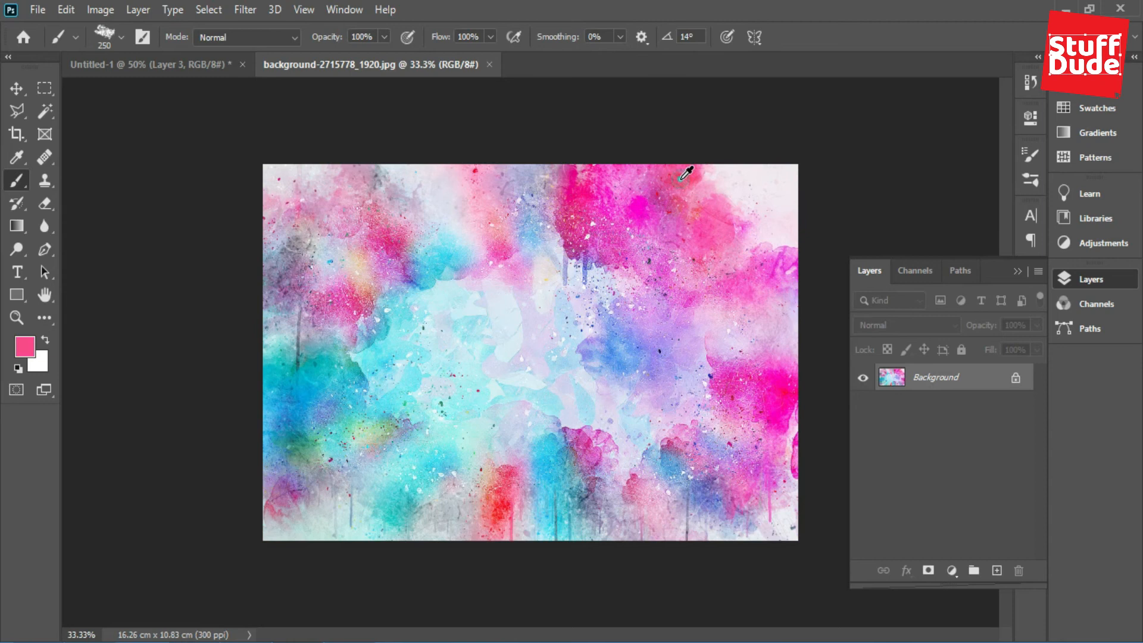
pyautogui.hotkey('ctrl', 'Tab')
pyautogui.moveTo(435, 387)
pyautogui.mouseDown()
pyautogui.moveTo(425, 422)
pyautogui.moveTo(408, 425)
pyautogui.moveTo(433, 399)
pyautogui.moveTo(402, 495)
pyautogui.mouseUp()
pyautogui.hotkey('ctrl', 'z')
pyautogui.moveTo(470, 390); pyautogui.dragTo(457, 378)
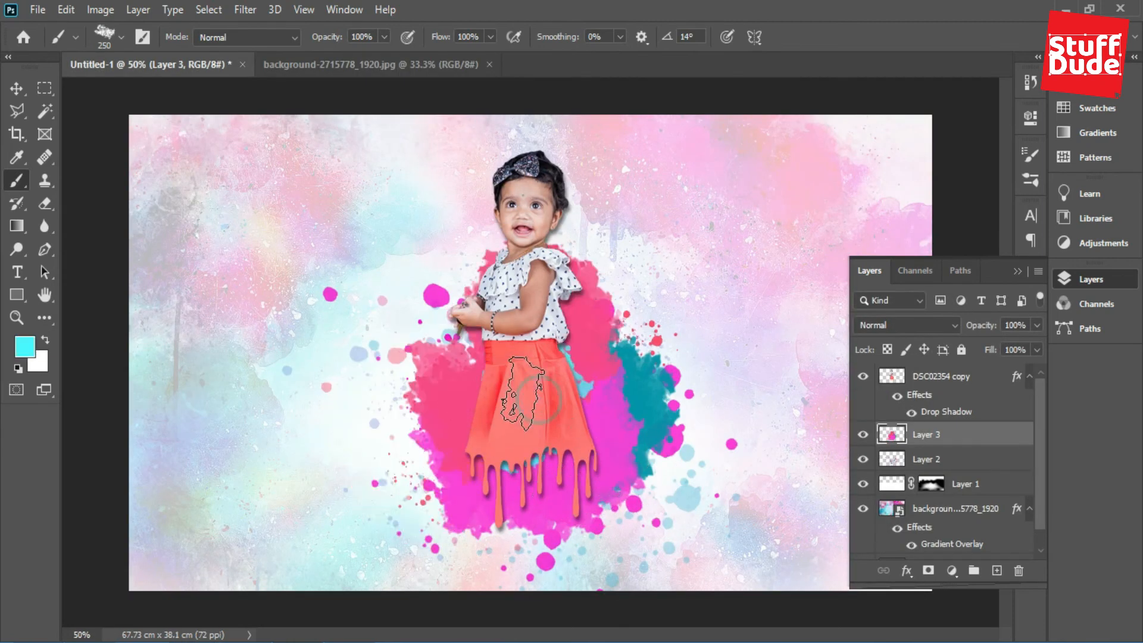
# Paint cyan and light green patches behind the girl's waist and shoulder on Layer 3
pyautogui.click(509, 384)
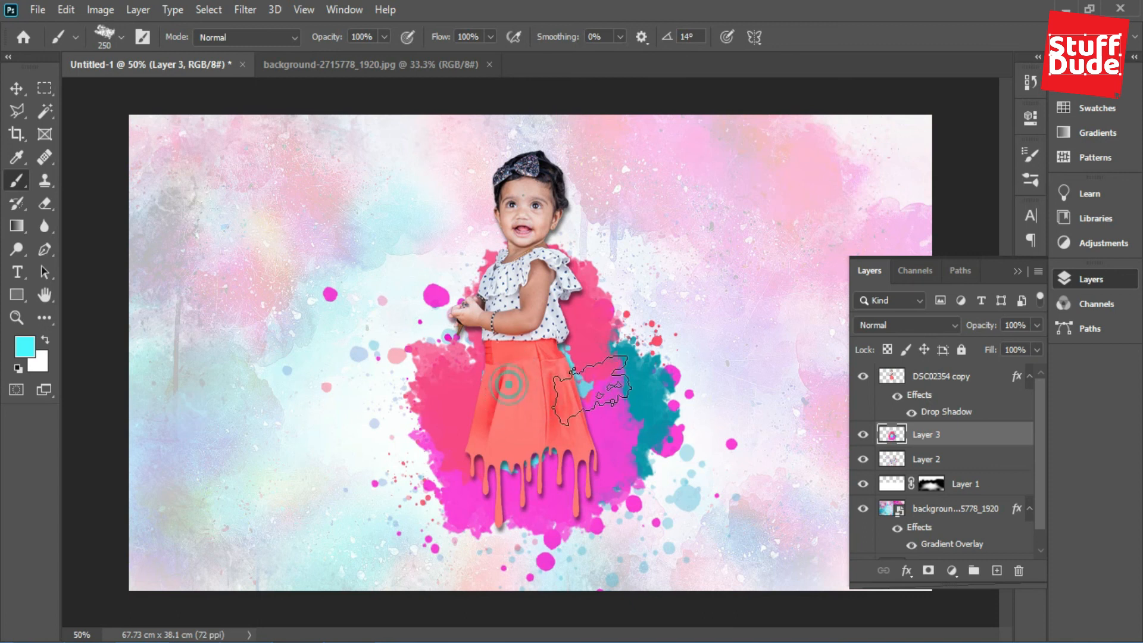
pyautogui.click(587, 384)
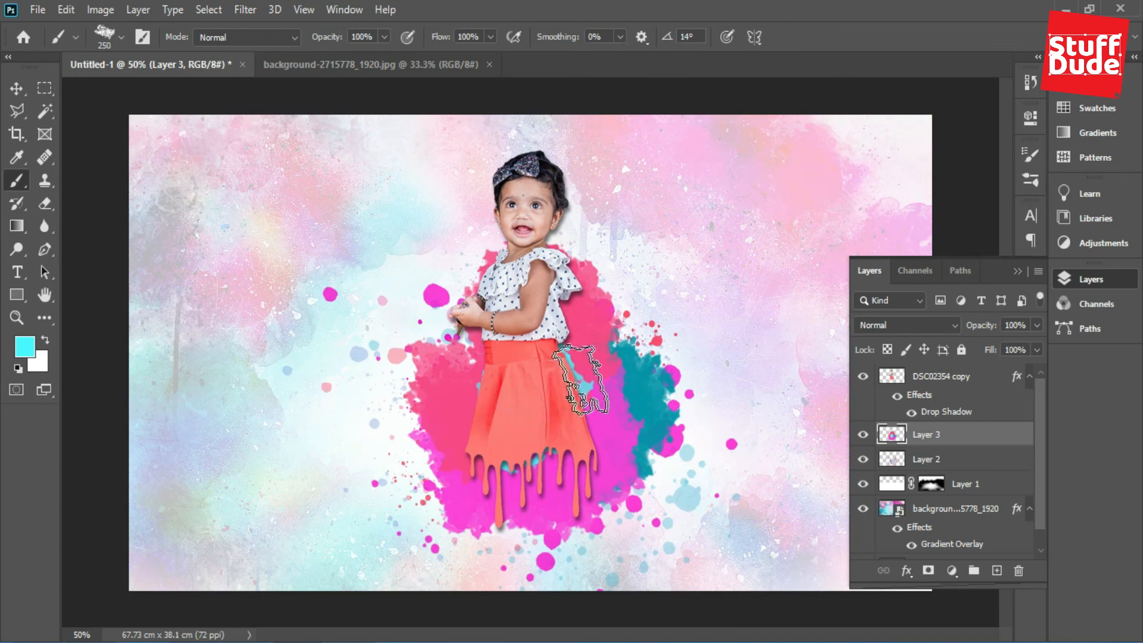
pyautogui.click(476, 295)
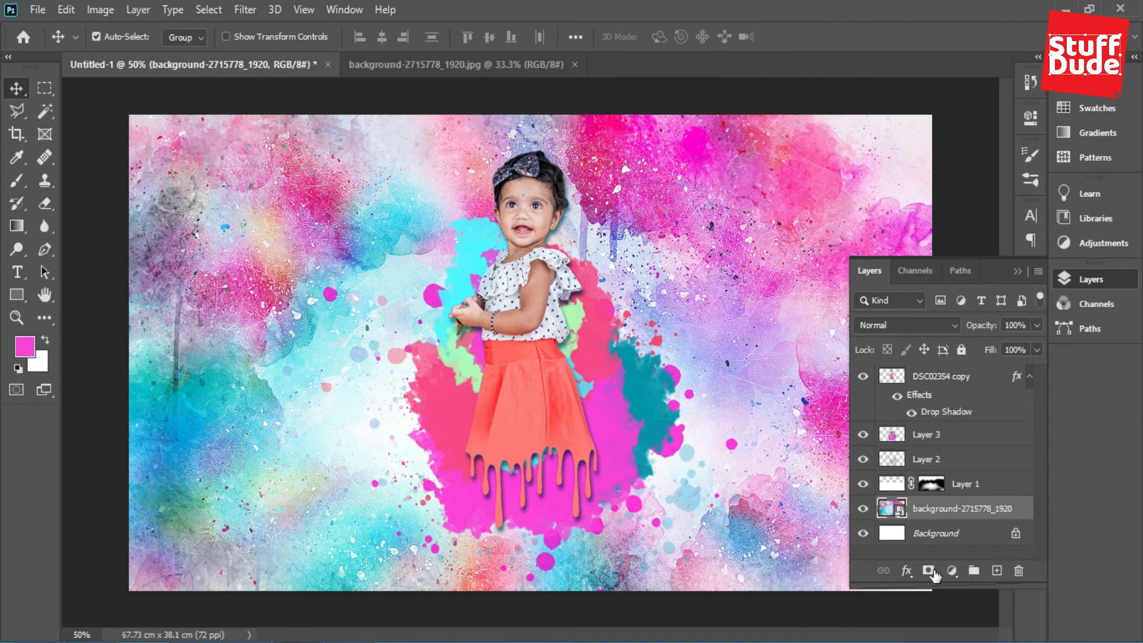
# Add a layer mask to the background-2715778_1920 layer and fill it with black
pyautogui.click(929, 571)
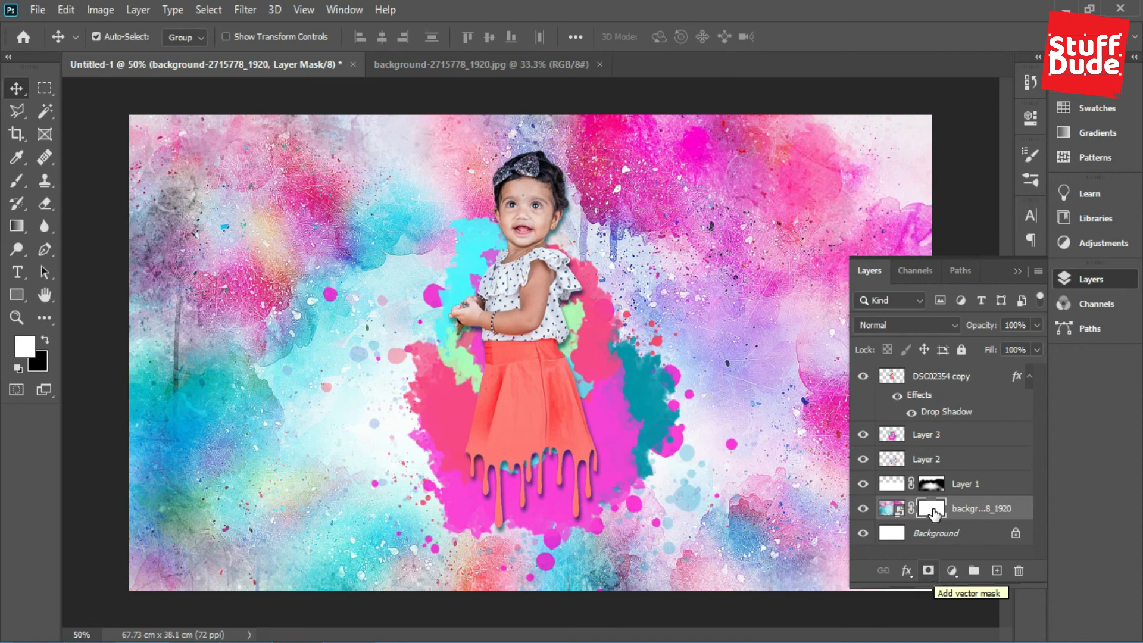
pyautogui.hotkey('ctrl', 'BackSpace')
pyautogui.hotkey('ctrl', '-')
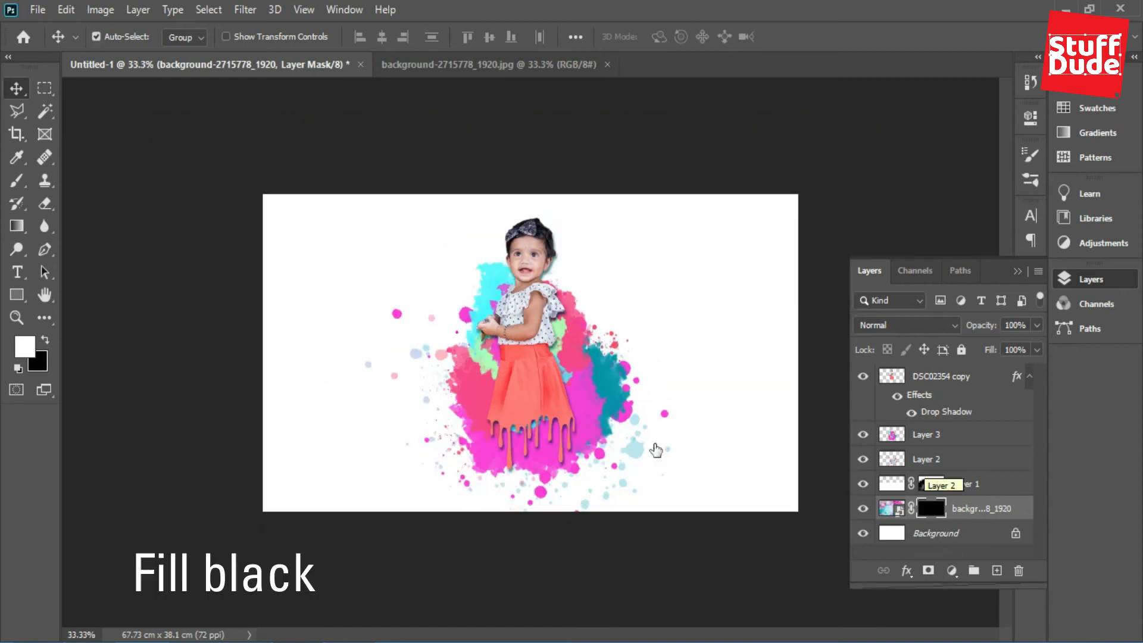
# Paint white on the background layer's mask with the 800 px brush to reveal watercolour along the image's left edge and right corners
pyautogui.click(17, 181)
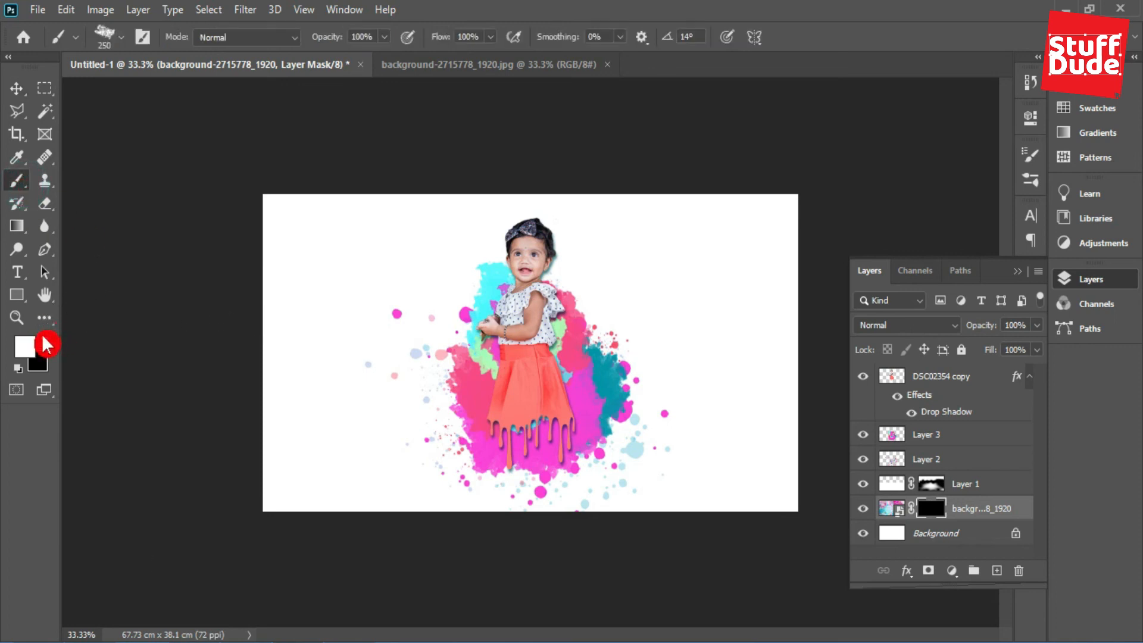
pyautogui.moveTo(306, 268)
pyautogui.mouseDown()
pyautogui.moveTo(319, 350)
pyautogui.moveTo(350, 340)
pyautogui.mouseUp()
pyautogui.hotkey('ctrl', 'z')
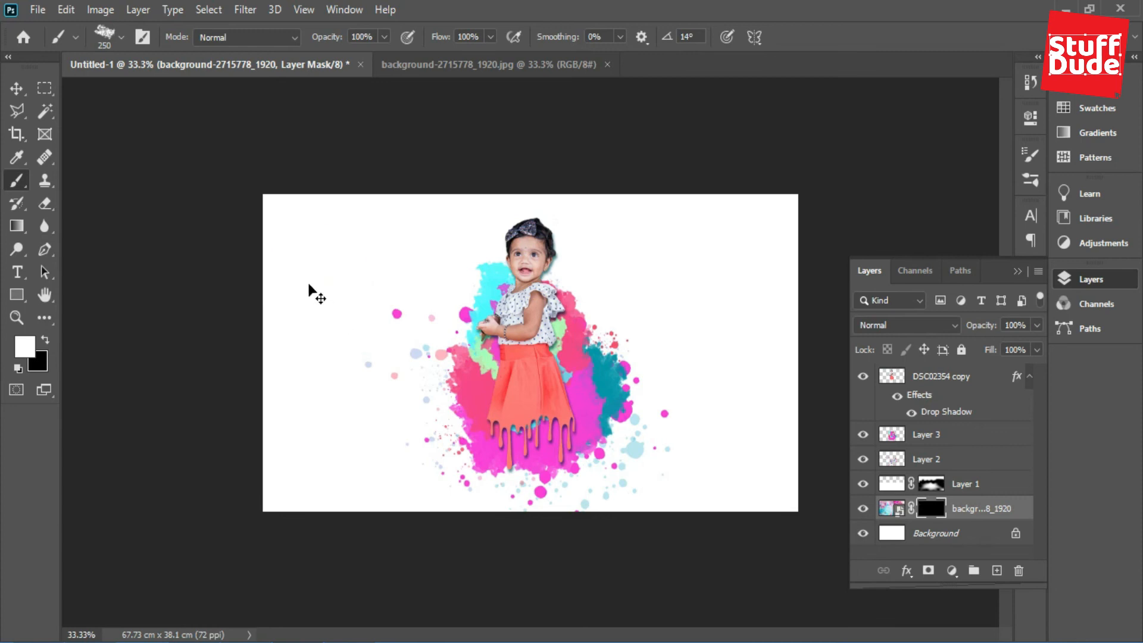
pyautogui.press(']')
pyautogui.press(']')
pyautogui.press(']')
pyautogui.press(']')
pyautogui.press(']')
pyautogui.press(']')
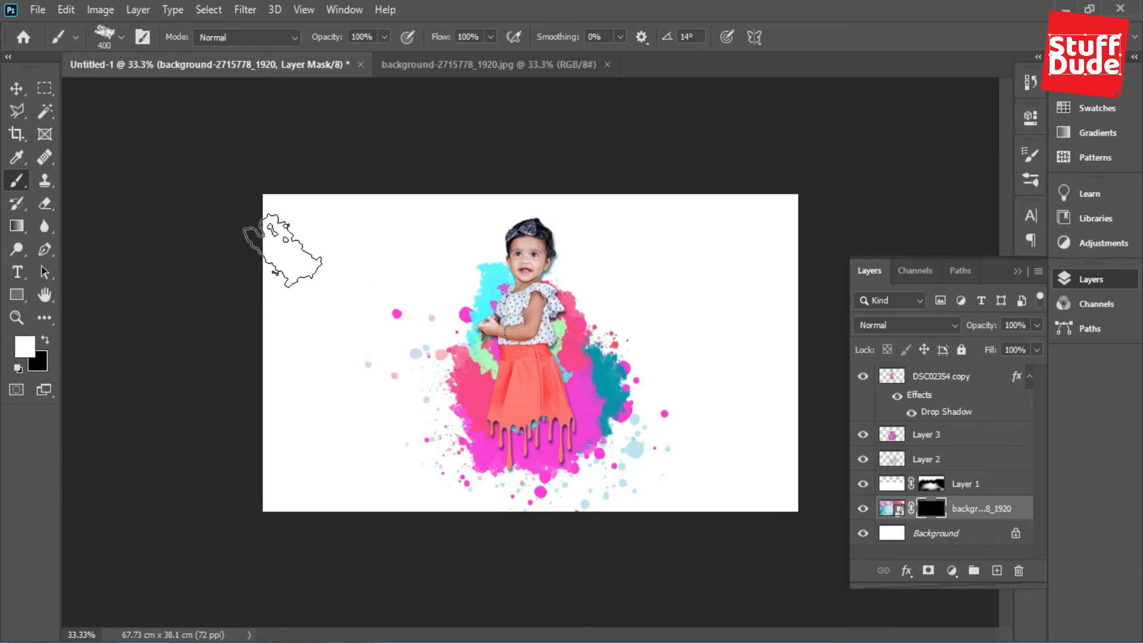
pyautogui.moveTo(224, 292)
pyautogui.mouseDown()
pyautogui.moveTo(286, 411)
pyautogui.moveTo(322, 417)
pyautogui.moveTo(363, 357)
pyautogui.mouseUp()
pyautogui.hotkey('ctrl', 'z')
pyautogui.moveTo(431, 229)
pyautogui.mouseDown()
pyautogui.moveTo(191, 447)
pyautogui.moveTo(242, 467)
pyautogui.mouseUp()
pyautogui.click(749, 174)
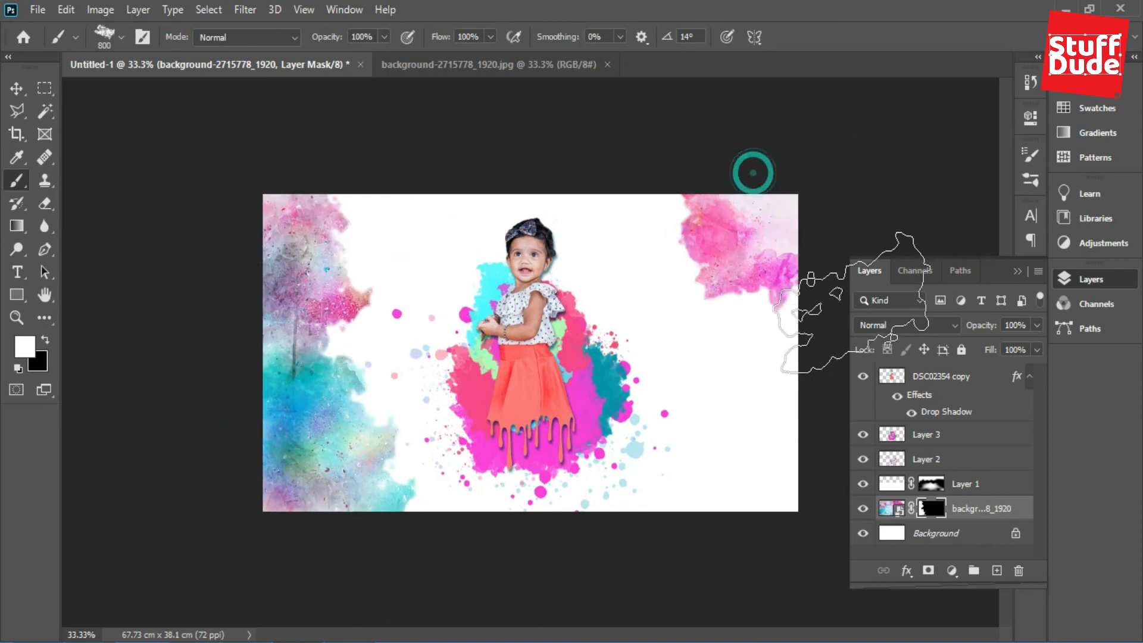
pyautogui.click(804, 459)
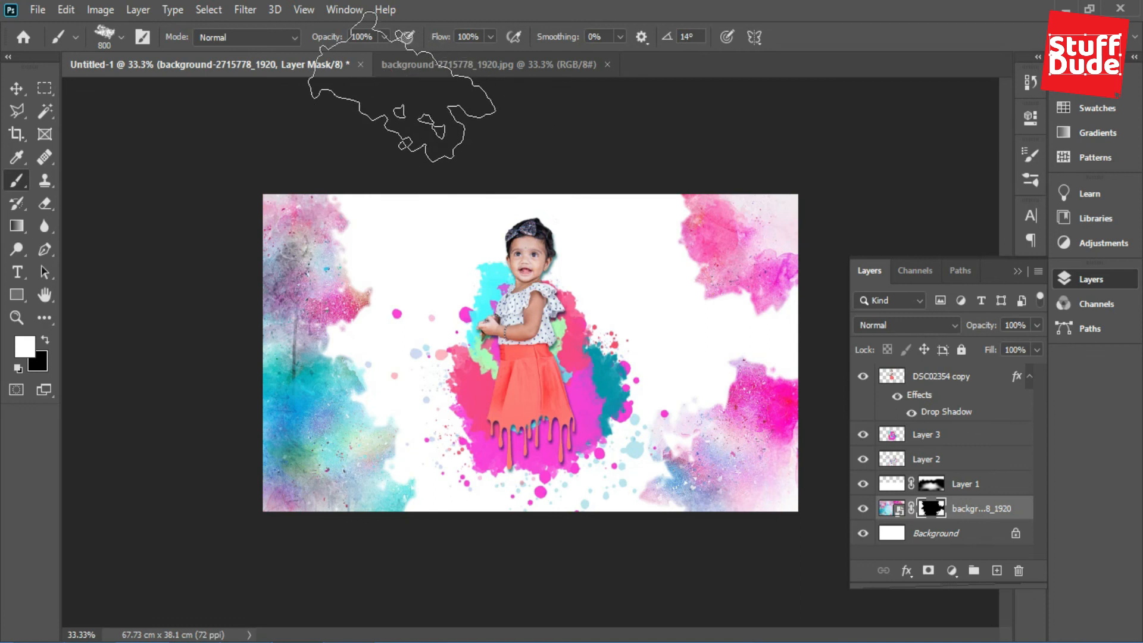
# Set the brush opacity to 13% and paint the mask to reveal faint watercolour in the white areas around the girl
pyautogui.moveTo(384, 37); pyautogui.dragTo(357, 62)
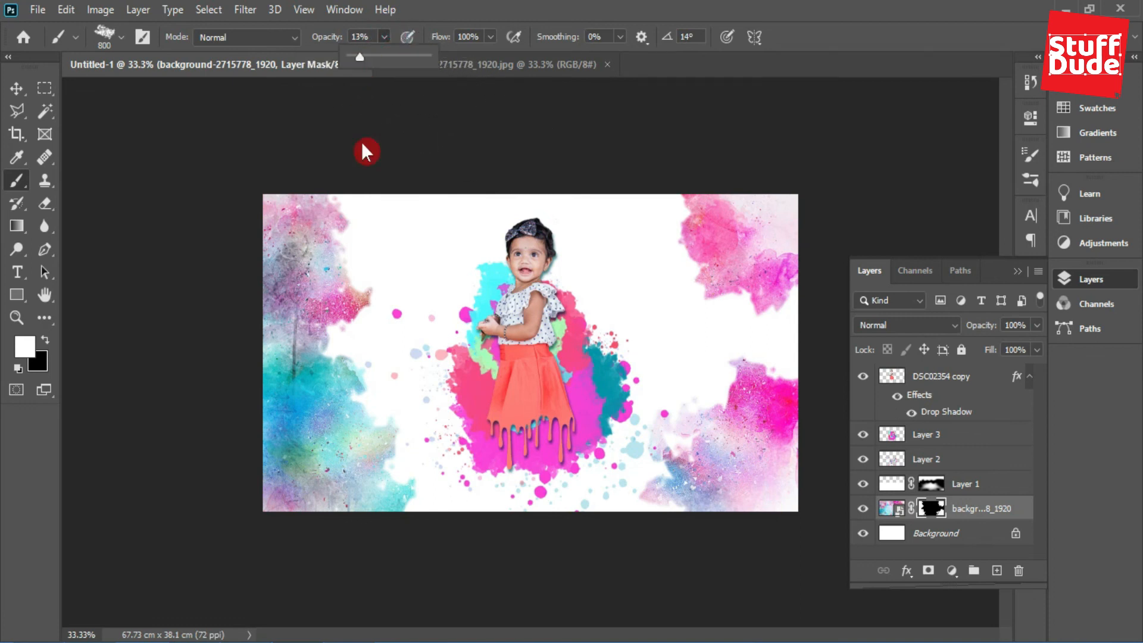
pyautogui.click(496, 244)
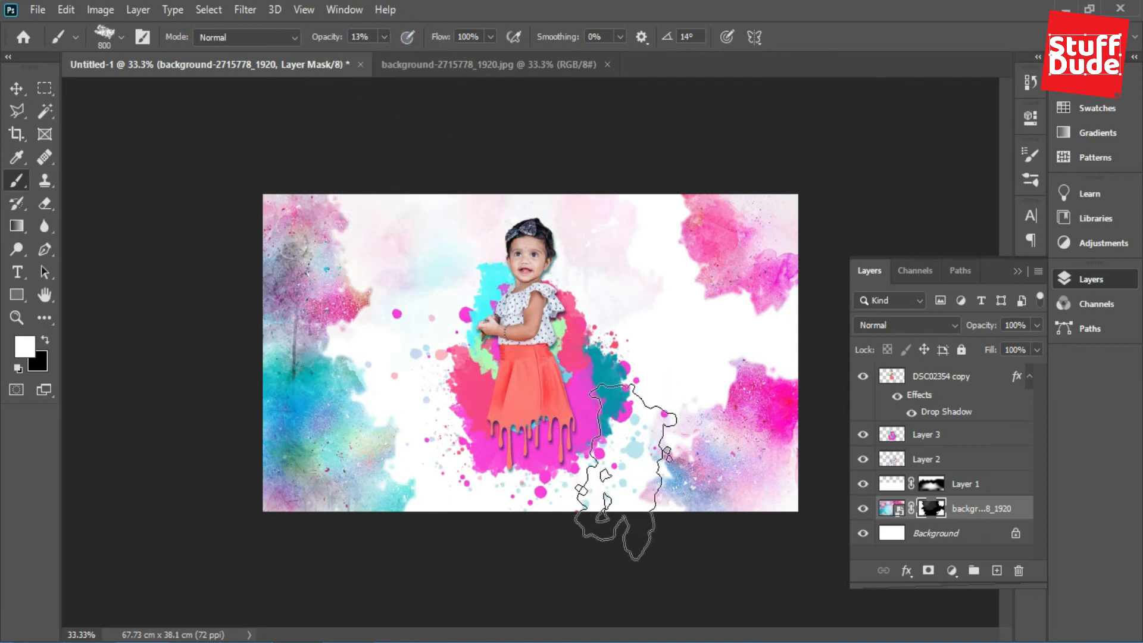
pyautogui.click(692, 355)
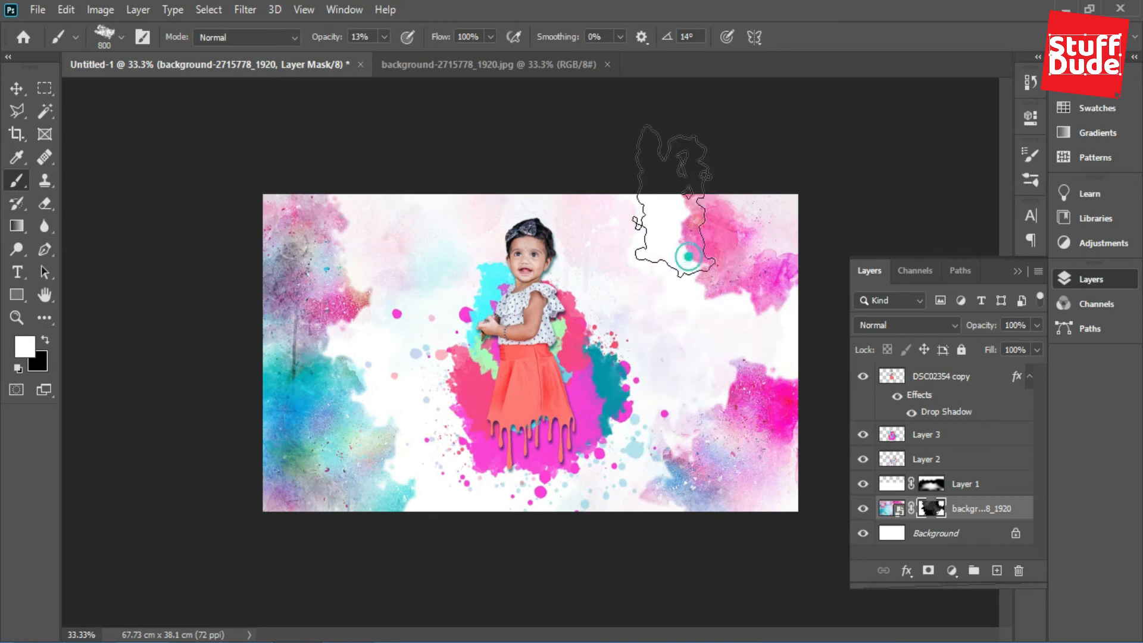
pyautogui.click(422, 299)
pyautogui.click(420, 234)
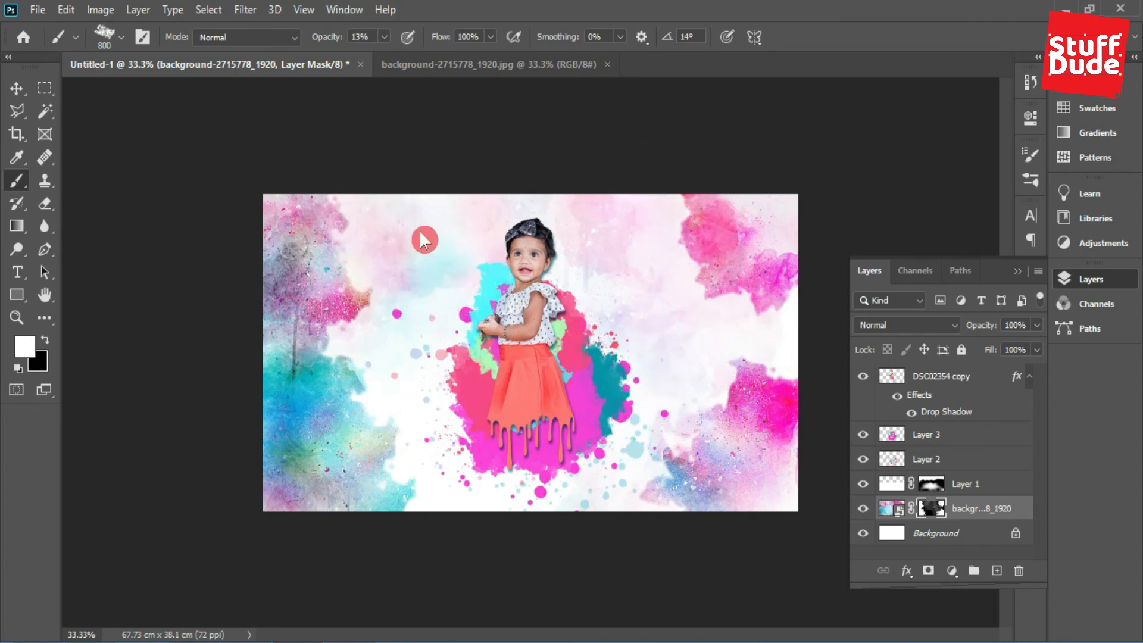
pyautogui.click(376, 244)
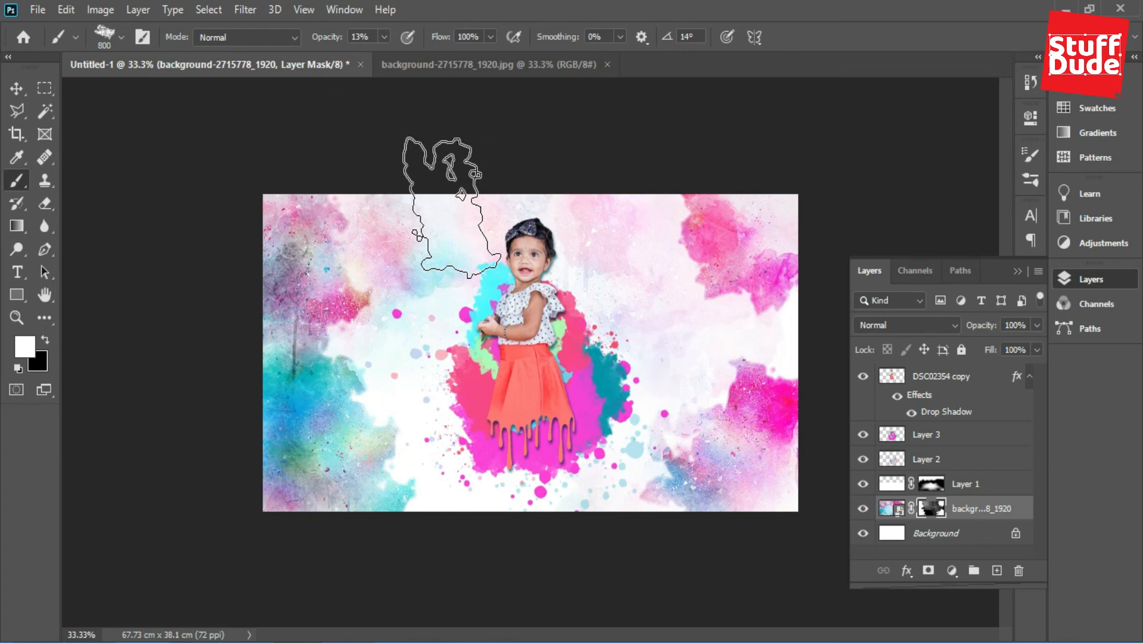
# Refine the mask with a 300 px brush at 56% opacity and set the background-2715778_1920 layer's opacity to 40%
pyautogui.press('[')
pyautogui.press('[')
pyautogui.press('[')
pyautogui.press('[')
pyautogui.press('[')
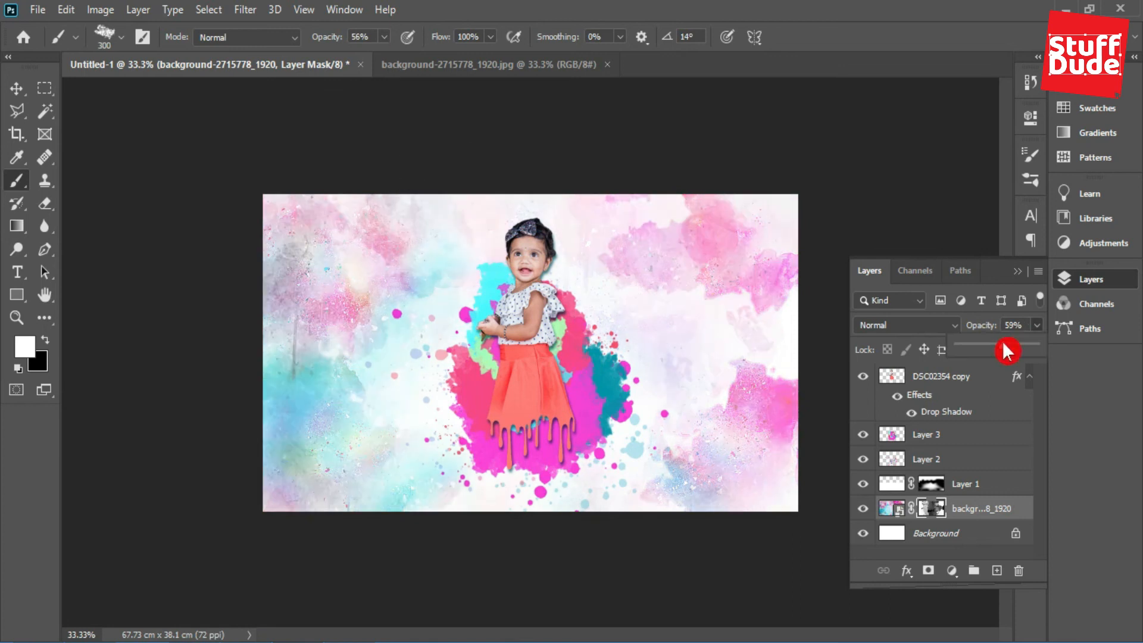
pyautogui.moveTo(991, 342); pyautogui.dragTo(990, 343)
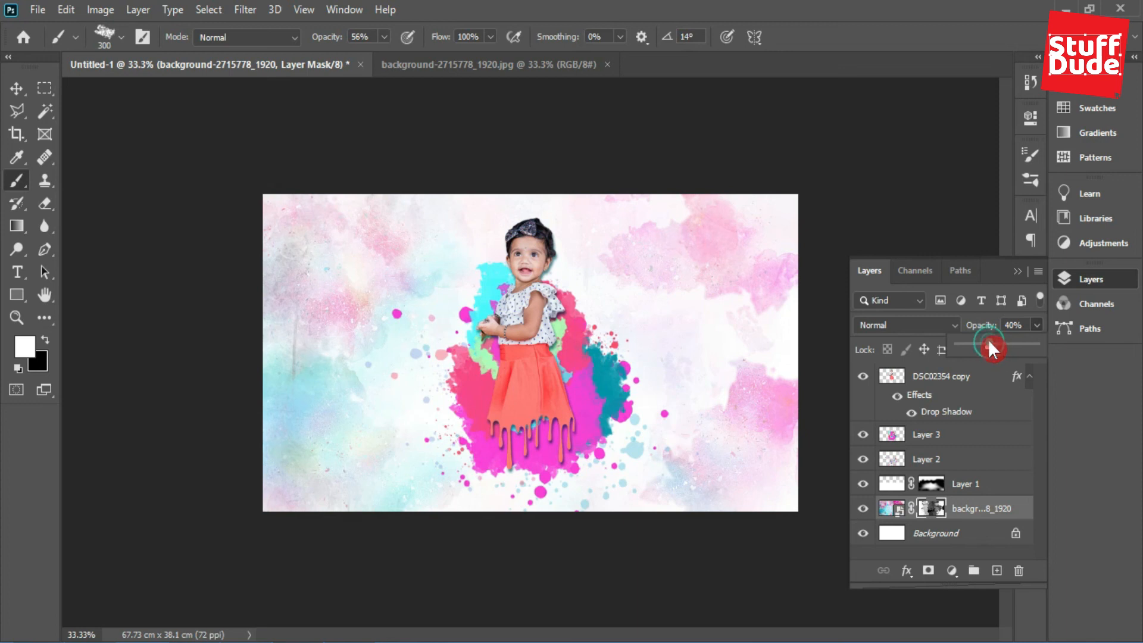
pyautogui.click(1021, 272)
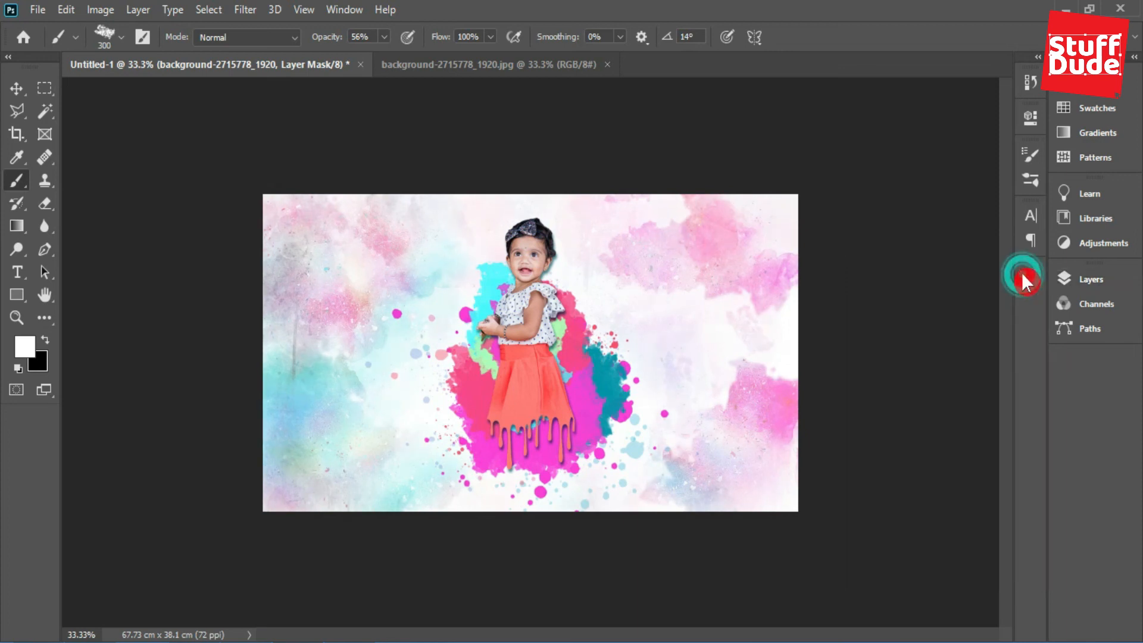